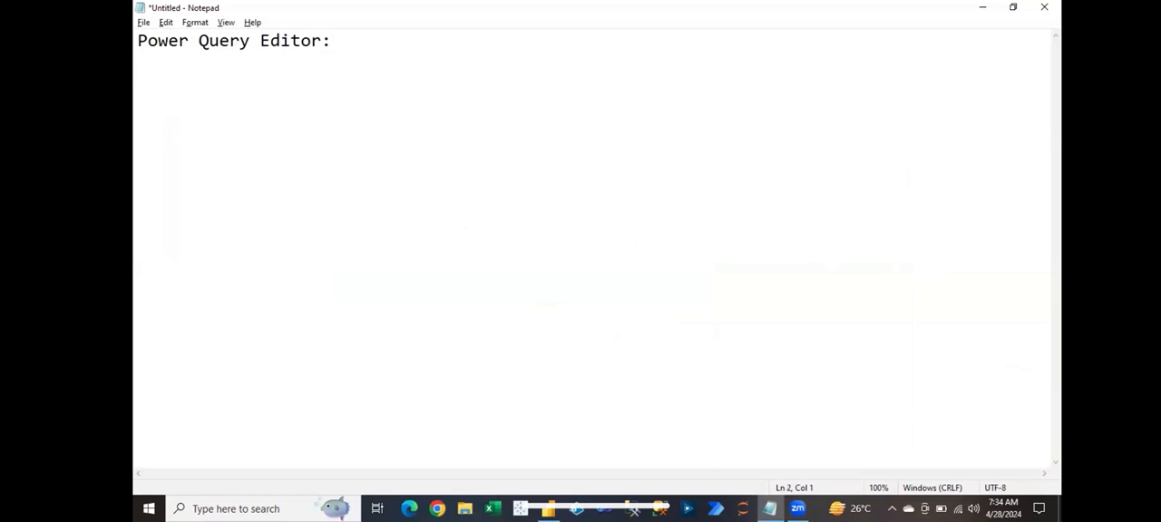
Step: Underline the "Power Query Editor:" heading in the note with a row of equals signs and leave a blank line beneath it
{"action": "type", "text": "=========="}
{"action": "key", "text": "Return"}
{"action": "key", "text": "Return"}
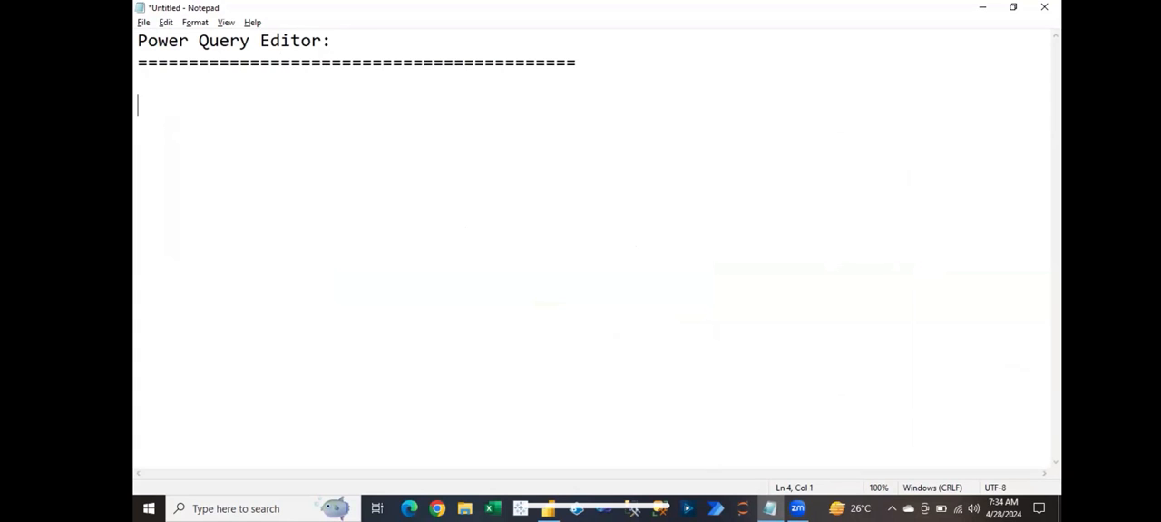
Step: Switch to Power BI Desktop and open the Excel workbook PowerBIData.xlsx as the data source
{"action": "left_click", "coordinate": [549, 508]}
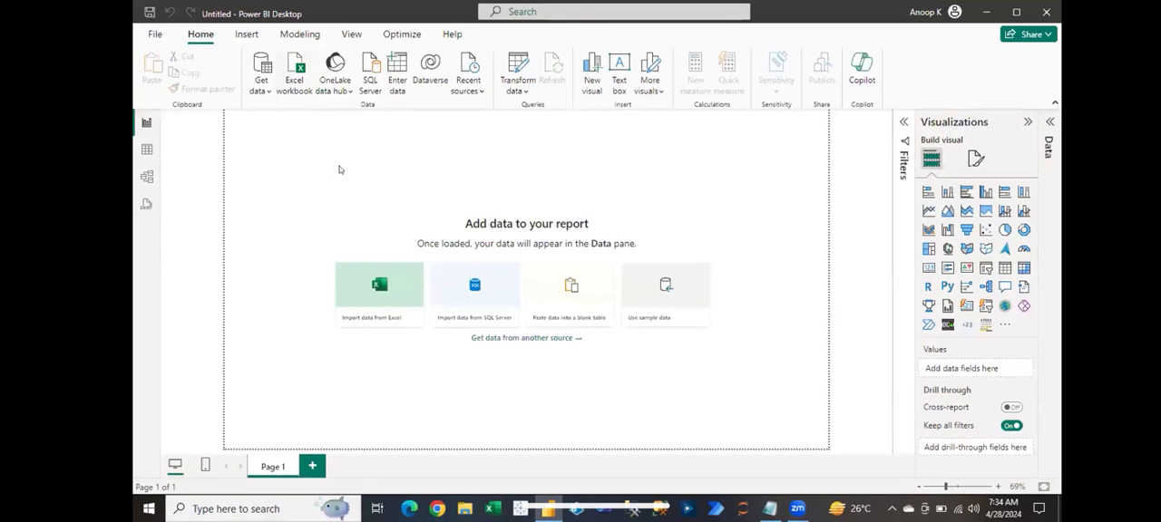
{"action": "left_click", "coordinate": [310, 137]}
{"action": "double_click", "coordinate": [310, 138]}
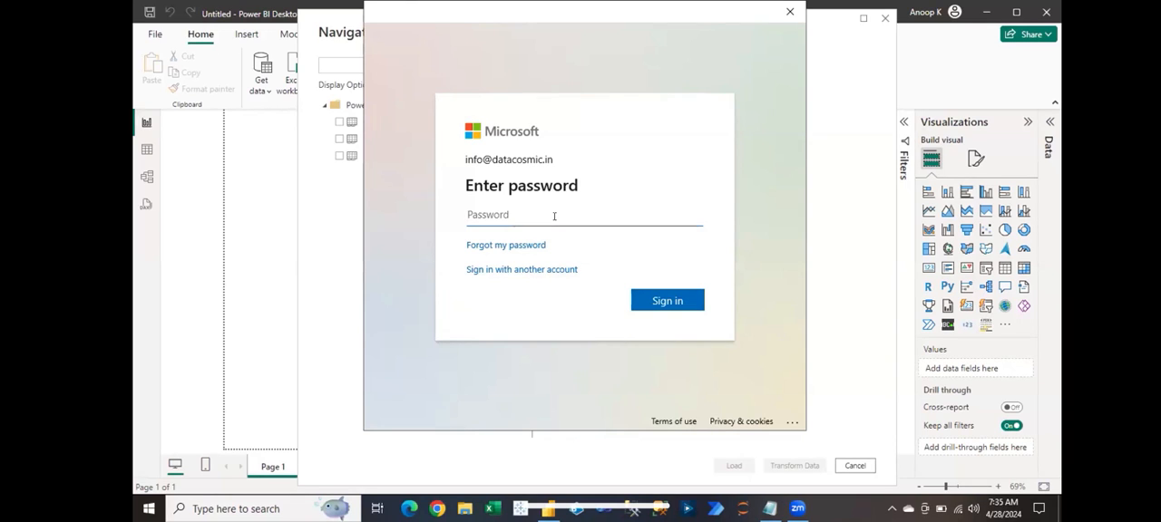
Step: Enter the account password in the Microsoft sign-in window and sign in
{"action": "type", "text": "•••••••"}
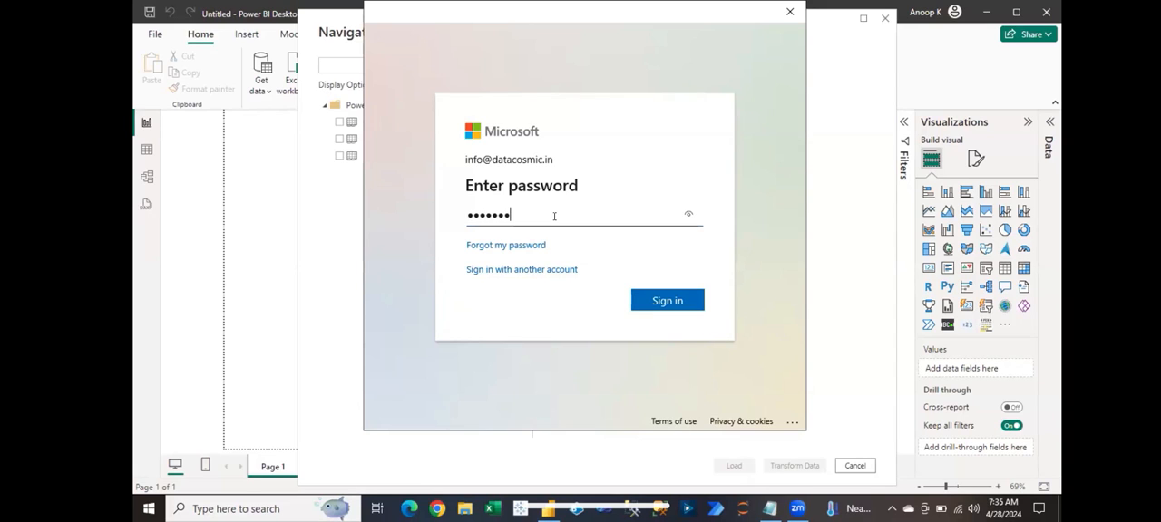
{"action": "type", "text": "••••••"}
{"action": "key", "text": "ctrl+a"}
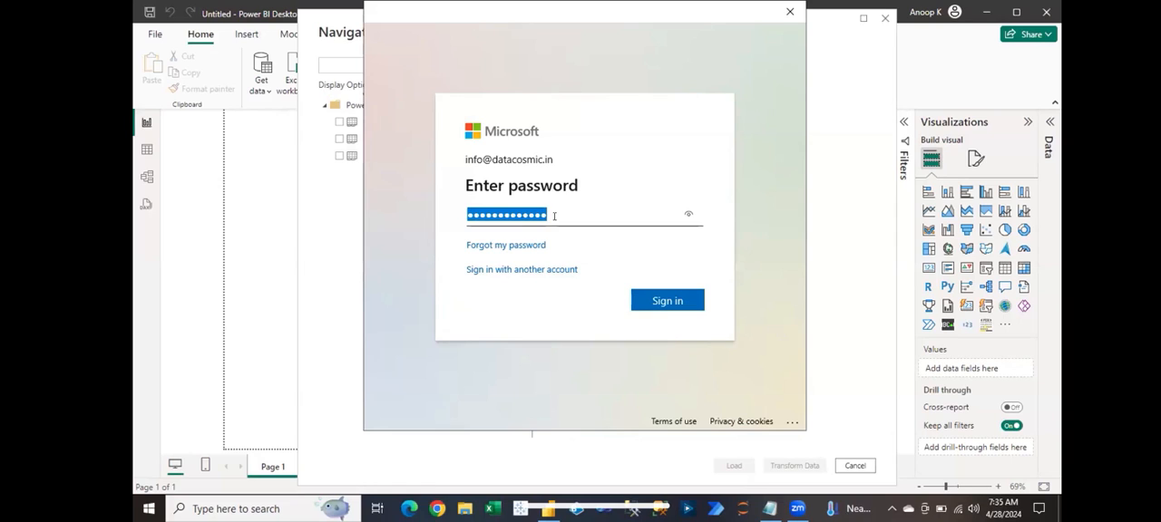
{"action": "type", "text": "•••••••••••••••"}
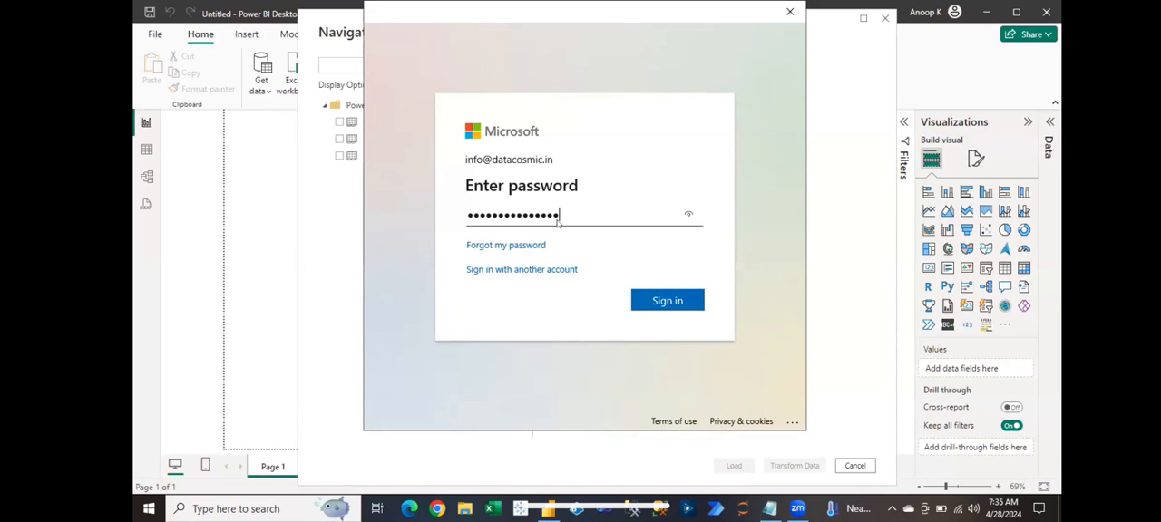
{"action": "key", "text": "Return"}
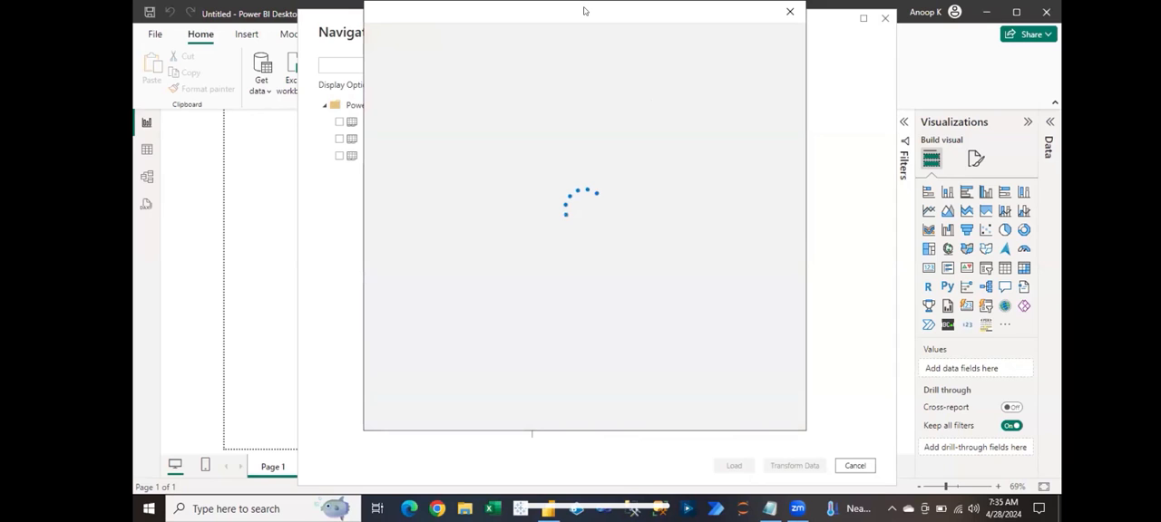
Step: Select the Orders sheet of PowerBIData.xlsx and load it into the report
{"action": "left_click", "coordinate": [338, 123]}
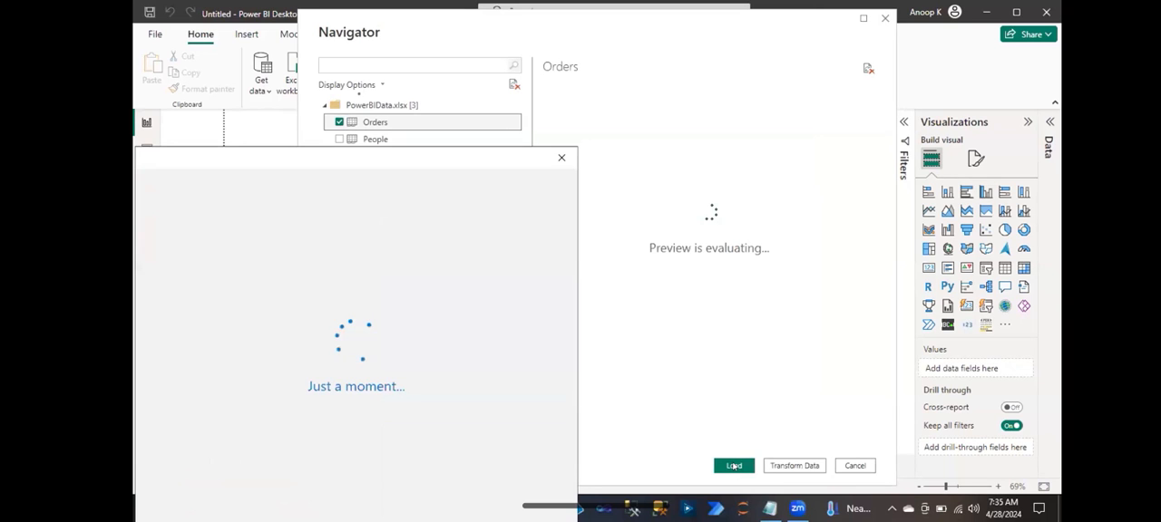
{"action": "left_click", "coordinate": [734, 466]}
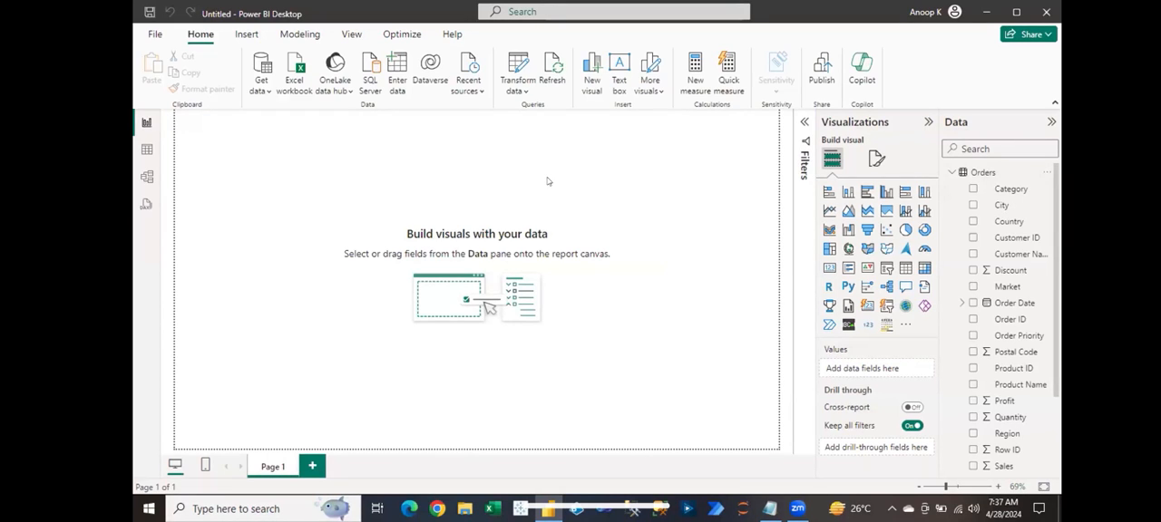
Step: Open the loaded data in the Power Query Editor and dismiss the notice about the preview's age
{"action": "left_click", "coordinate": [522, 93]}
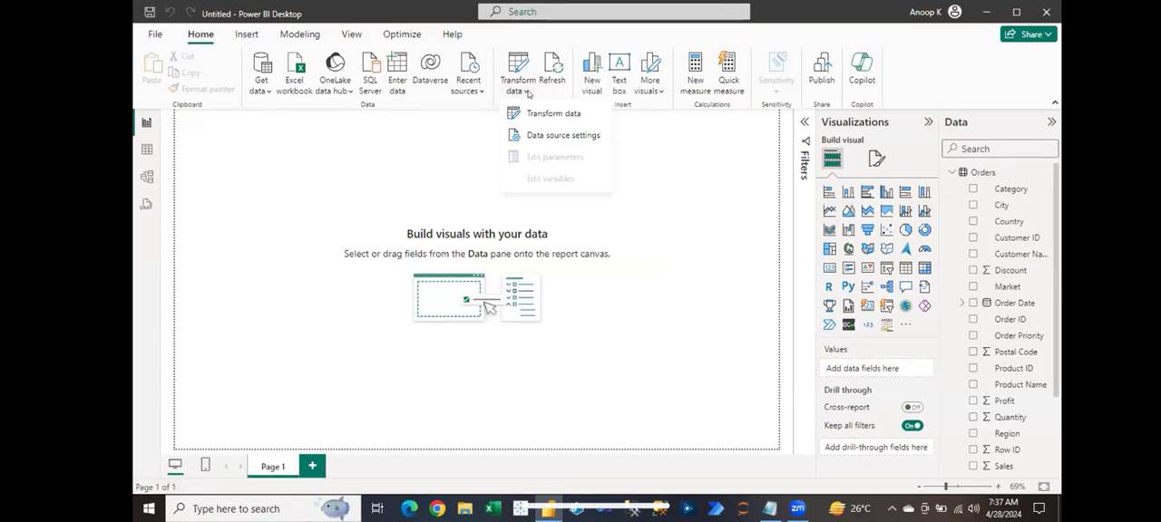
{"action": "left_click", "coordinate": [579, 115]}
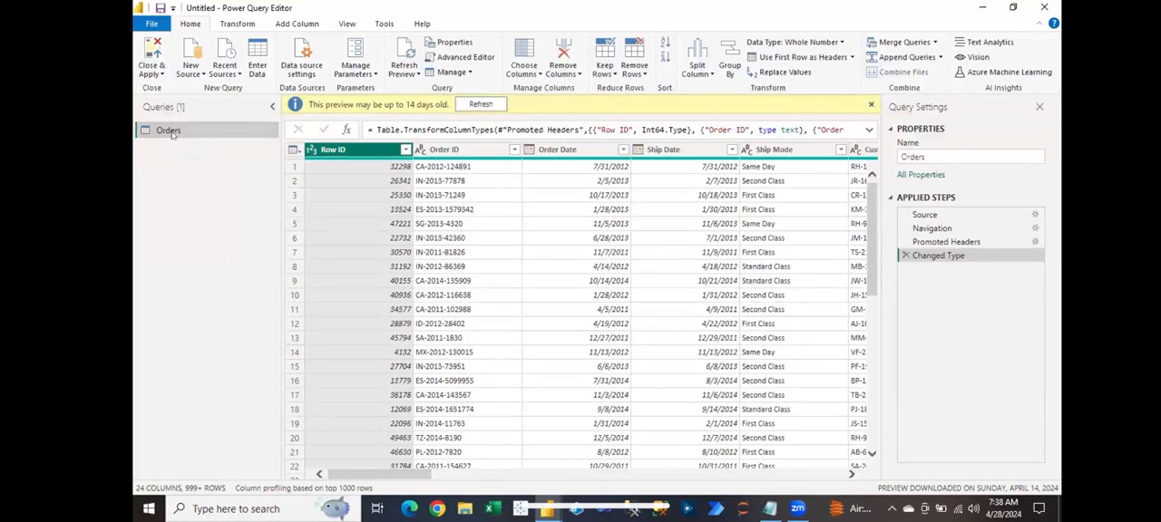
{"action": "left_click", "coordinate": [871, 106]}
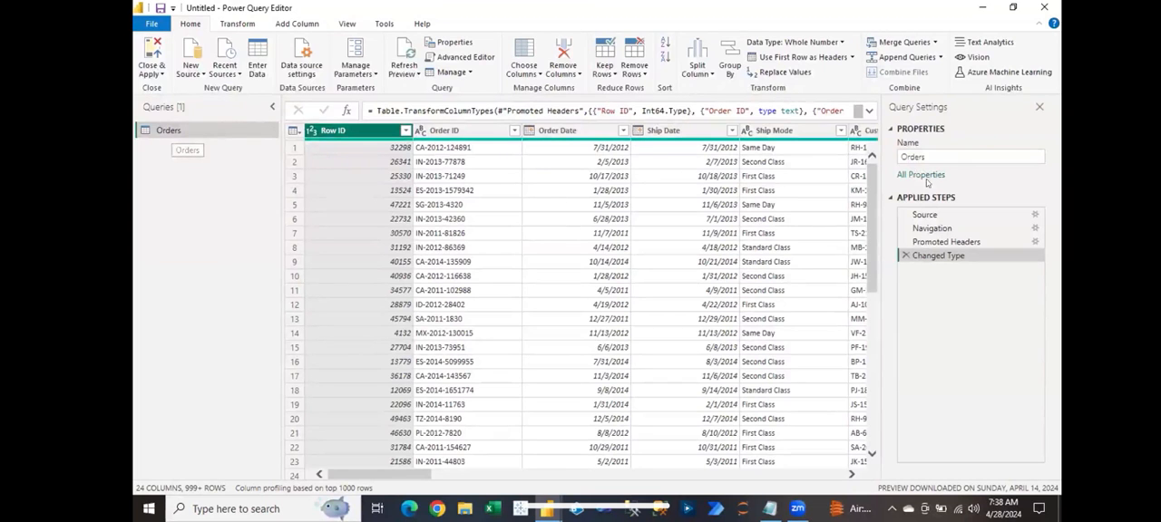
Step: Examine the Orders query at each applied step: Source, Navigation, Promoted Headers and Changed Type
{"action": "mouse_move", "coordinate": [934, 228]}
{"action": "left_mouse_down"}
{"action": "mouse_move", "coordinate": [939, 257]}
{"action": "mouse_move", "coordinate": [934, 241]}
{"action": "left_mouse_up"}
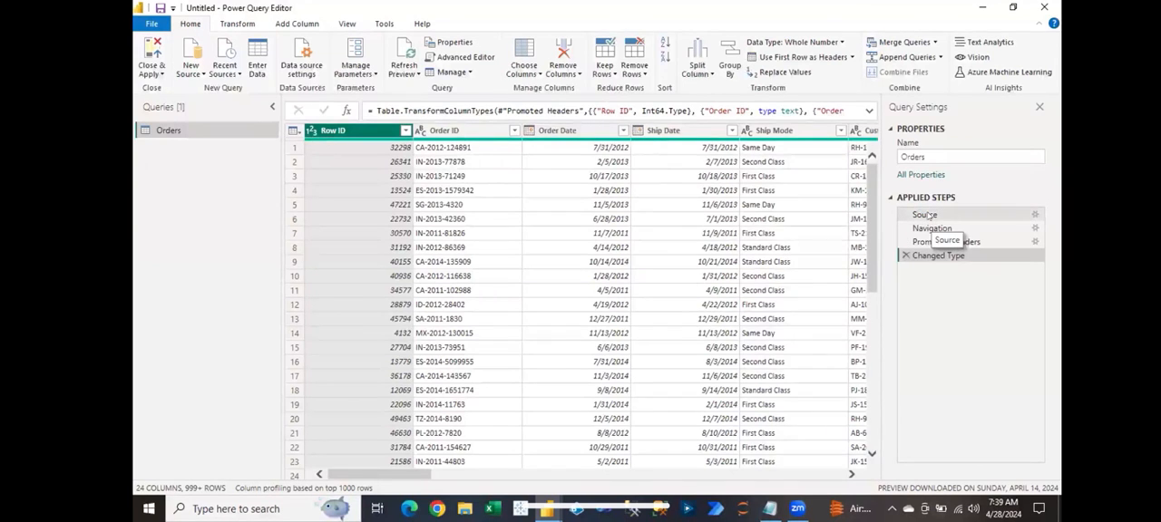
{"action": "left_click", "coordinate": [924, 215]}
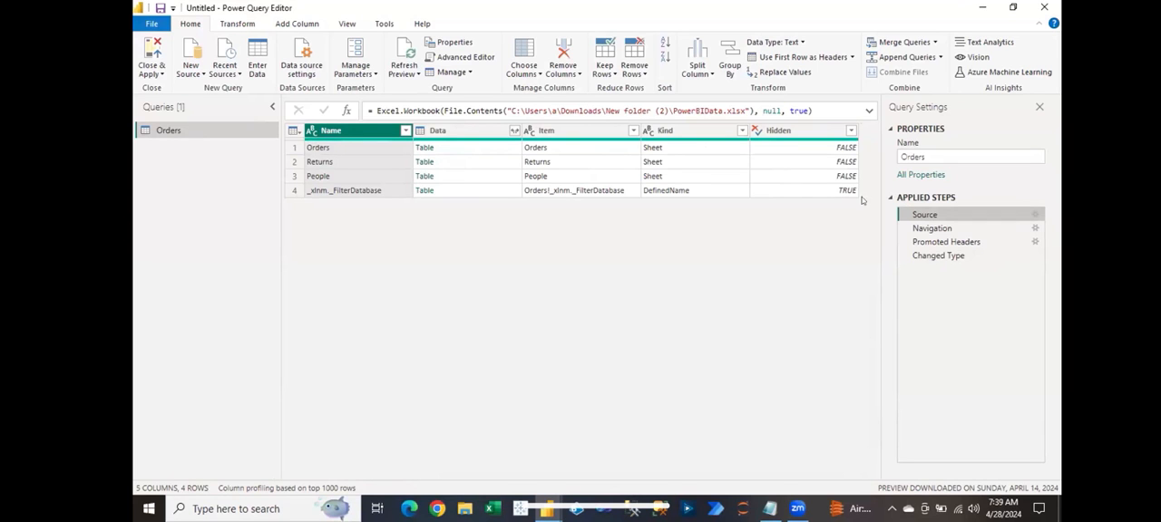
{"action": "left_click", "coordinate": [926, 228]}
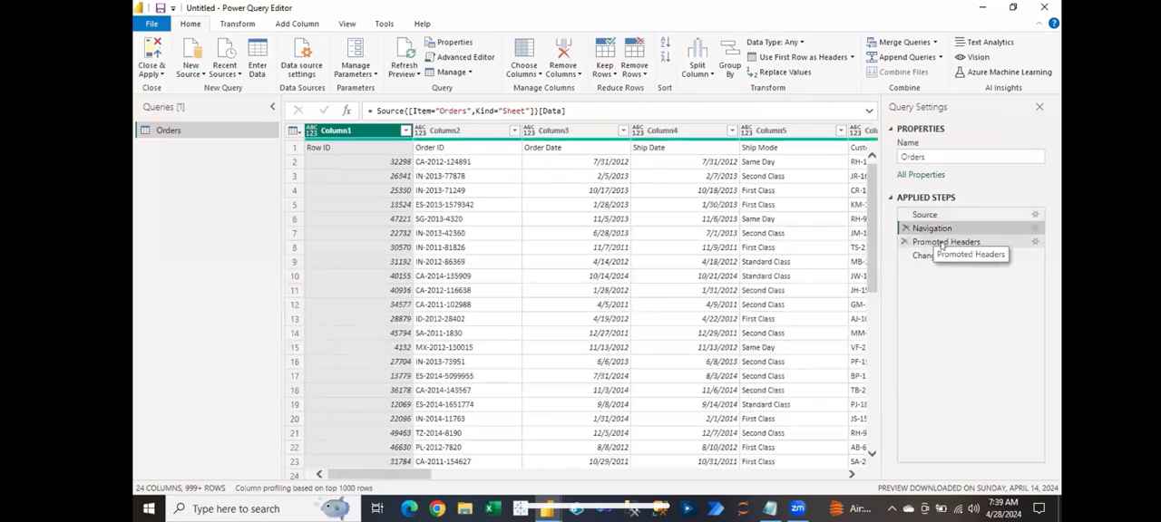
{"action": "left_click", "coordinate": [942, 242]}
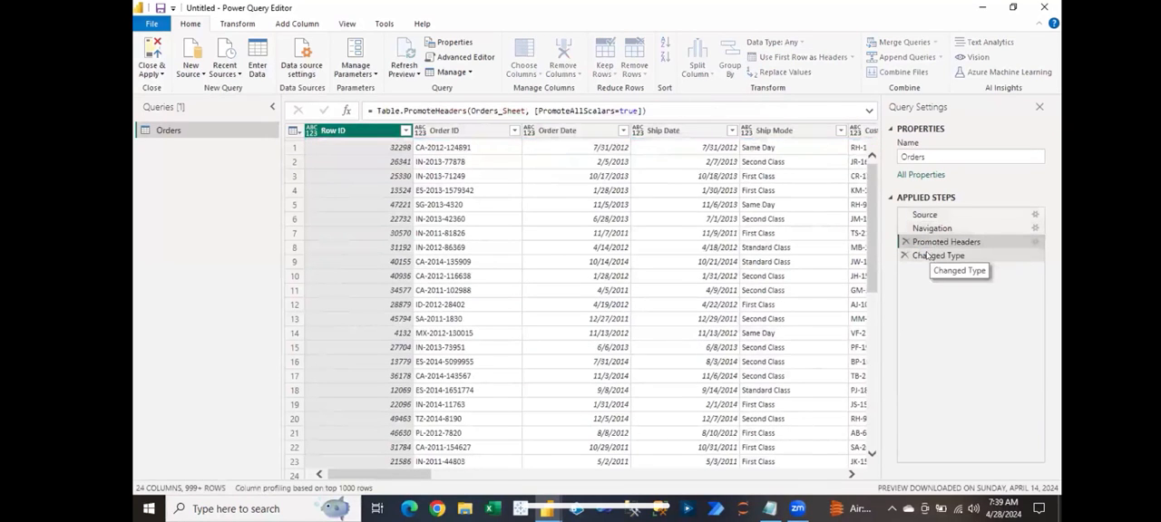
{"action": "left_click", "coordinate": [927, 255]}
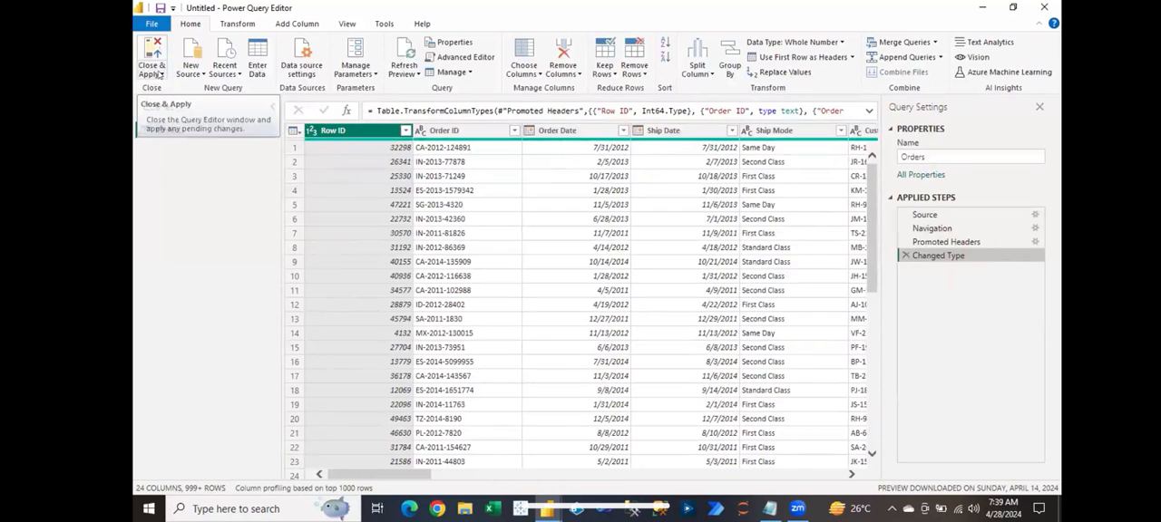
Step: Review the Close & Apply options without choosing one
{"action": "left_click", "coordinate": [160, 74]}
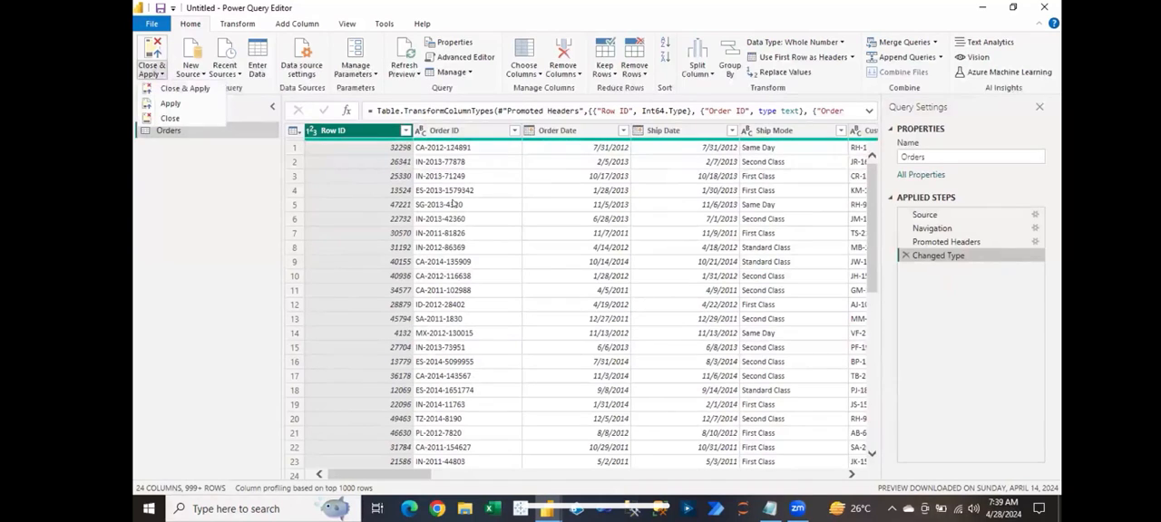
{"action": "left_click", "coordinate": [493, 243]}
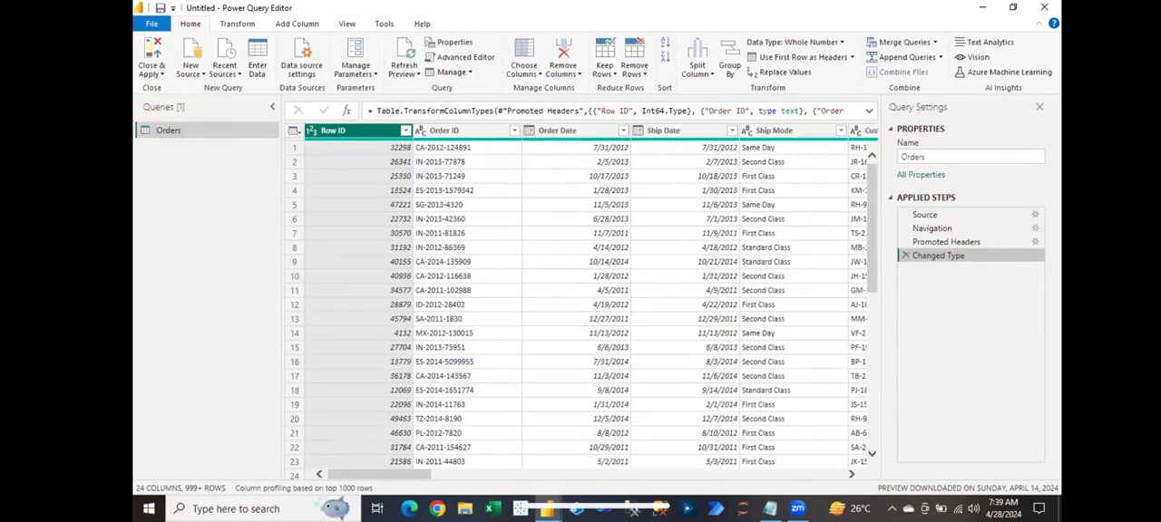
{"action": "mouse_move", "coordinate": [546, 508]}
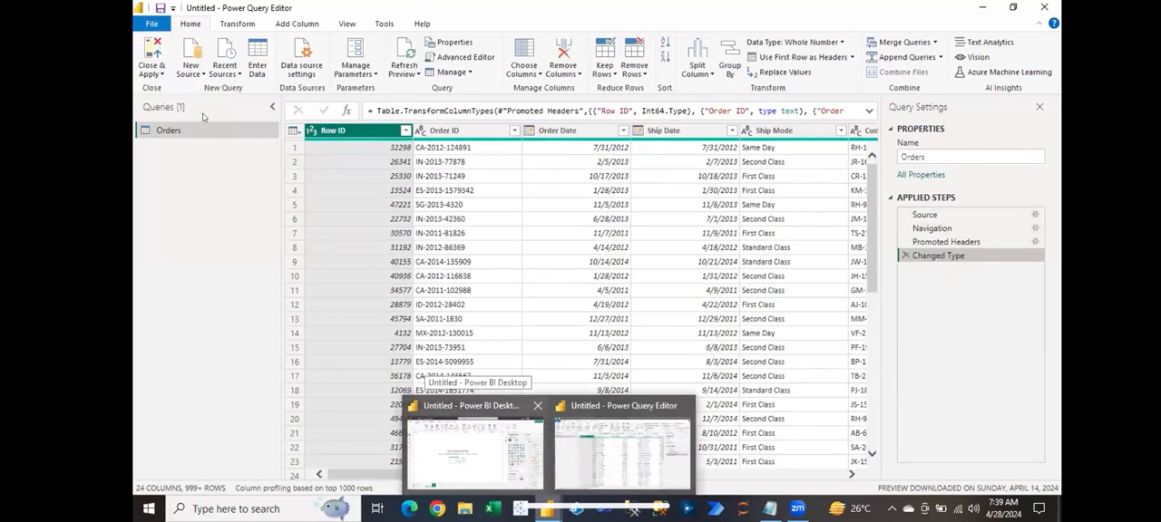
{"action": "left_click", "coordinate": [151, 73]}
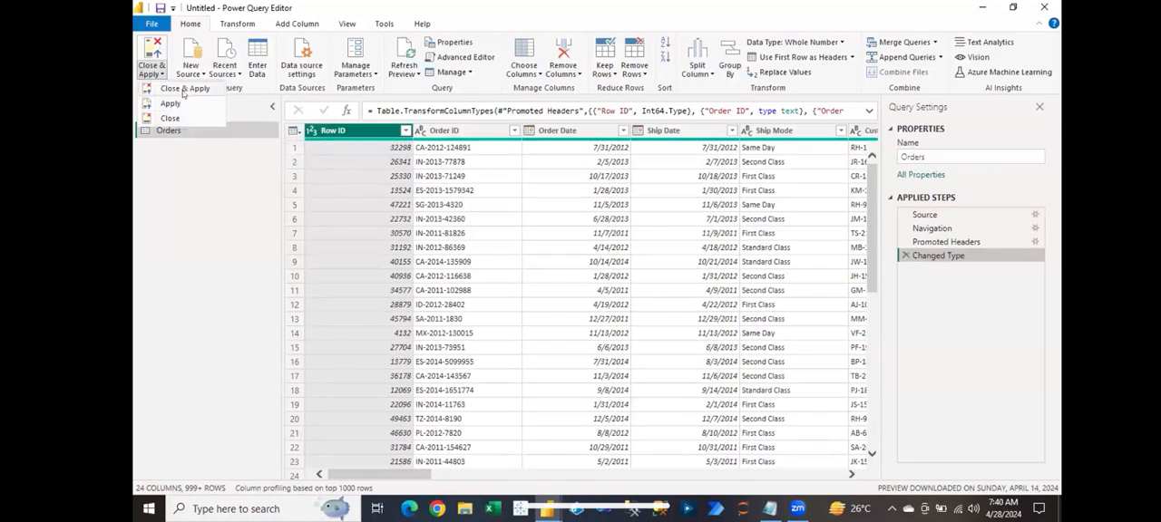
{"action": "left_click", "coordinate": [213, 228]}
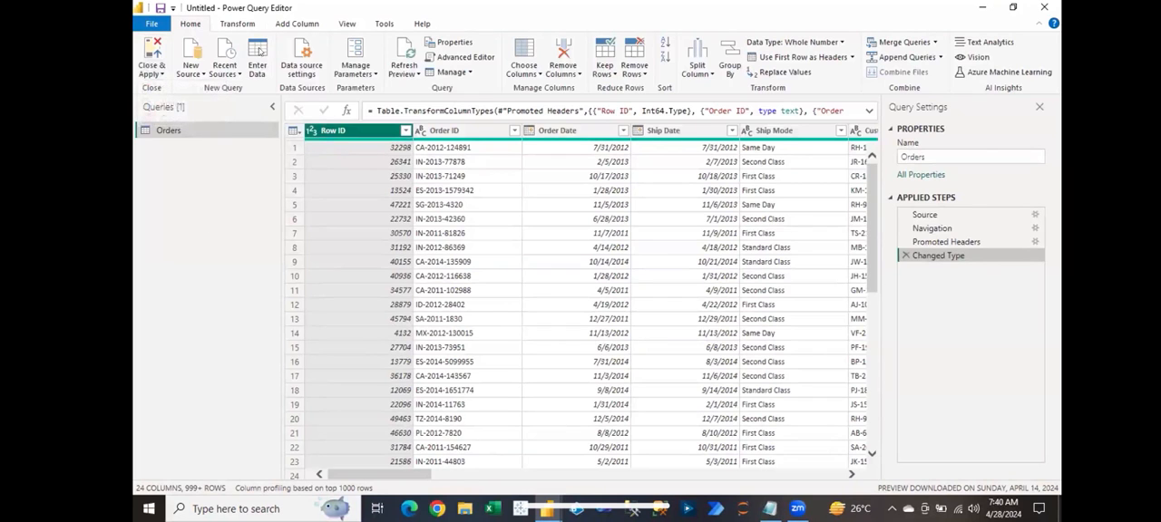
Step: Compare the New Source options of the Power Query Editor with the Get data sources in Power BI Desktop, returning to the editor
{"action": "left_click", "coordinate": [194, 78]}
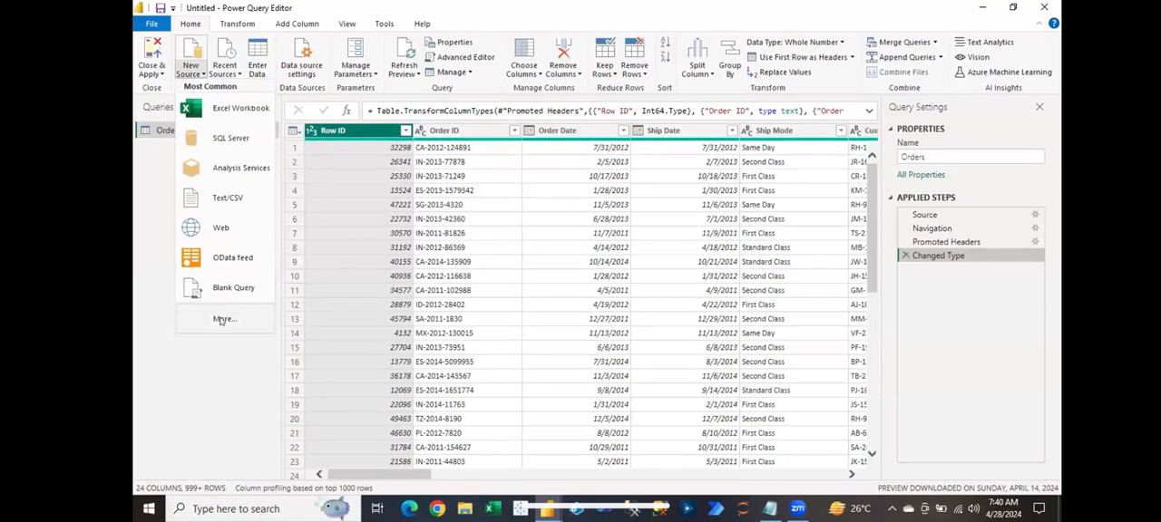
{"action": "left_click", "coordinate": [324, 363]}
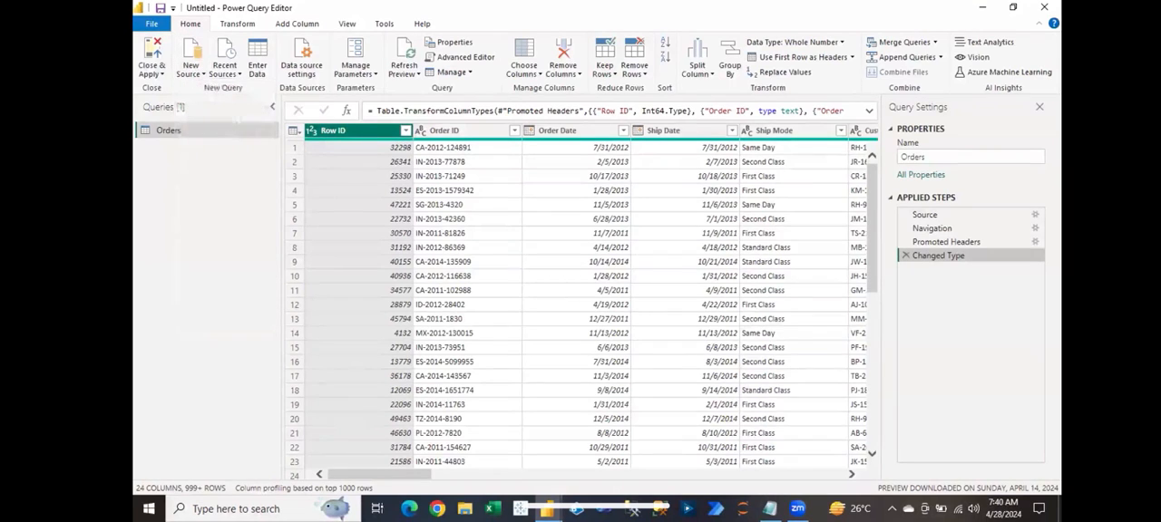
{"action": "mouse_move", "coordinate": [548, 508]}
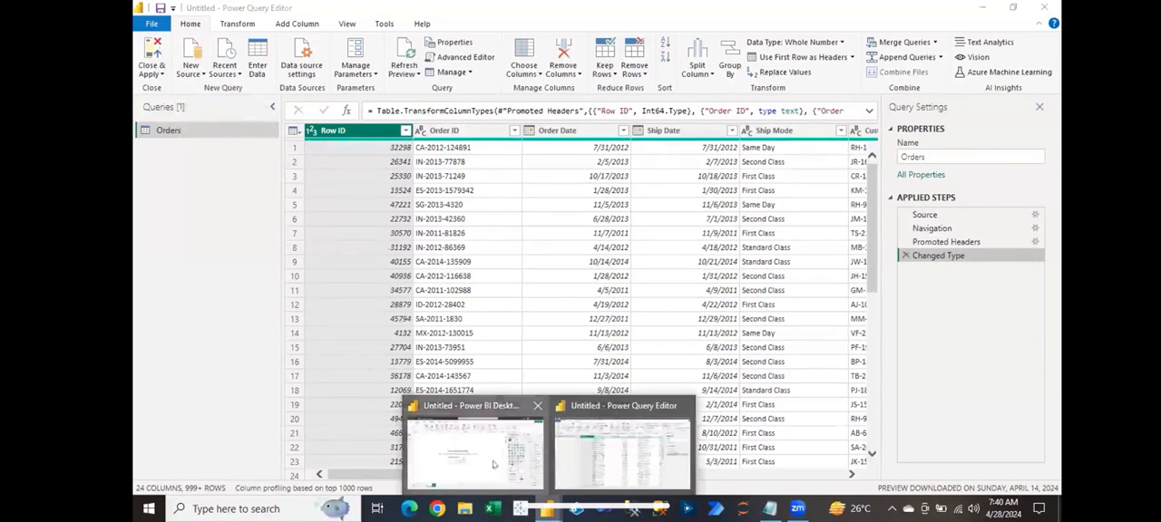
{"action": "left_click", "coordinate": [481, 435]}
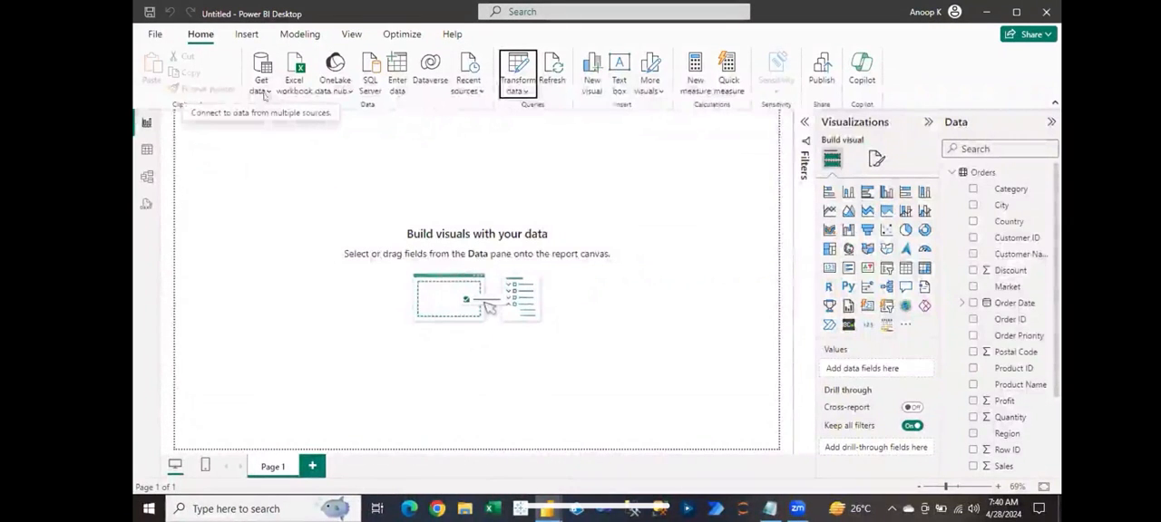
{"action": "left_click", "coordinate": [263, 94]}
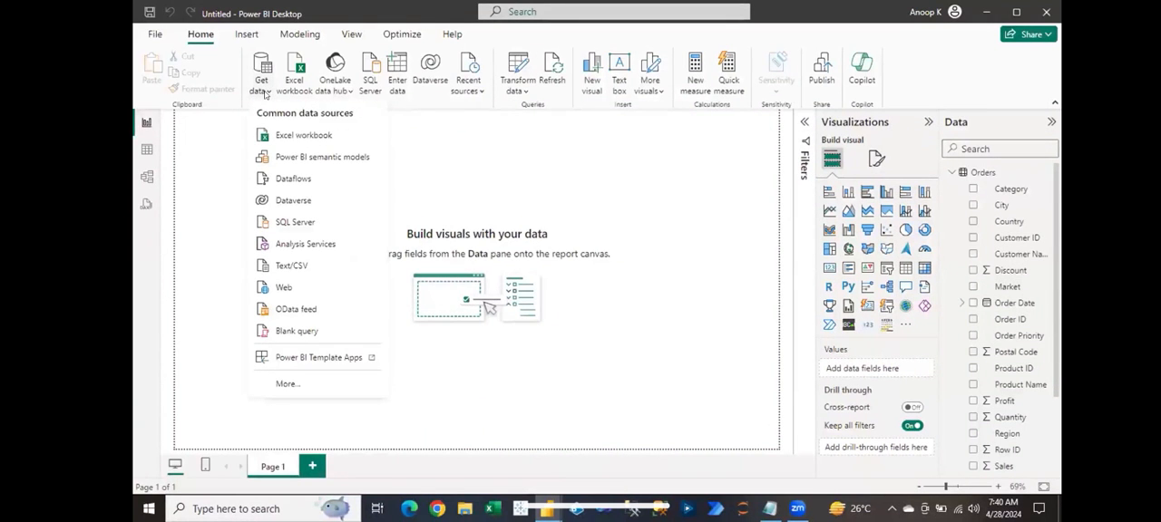
{"action": "left_click", "coordinate": [412, 168]}
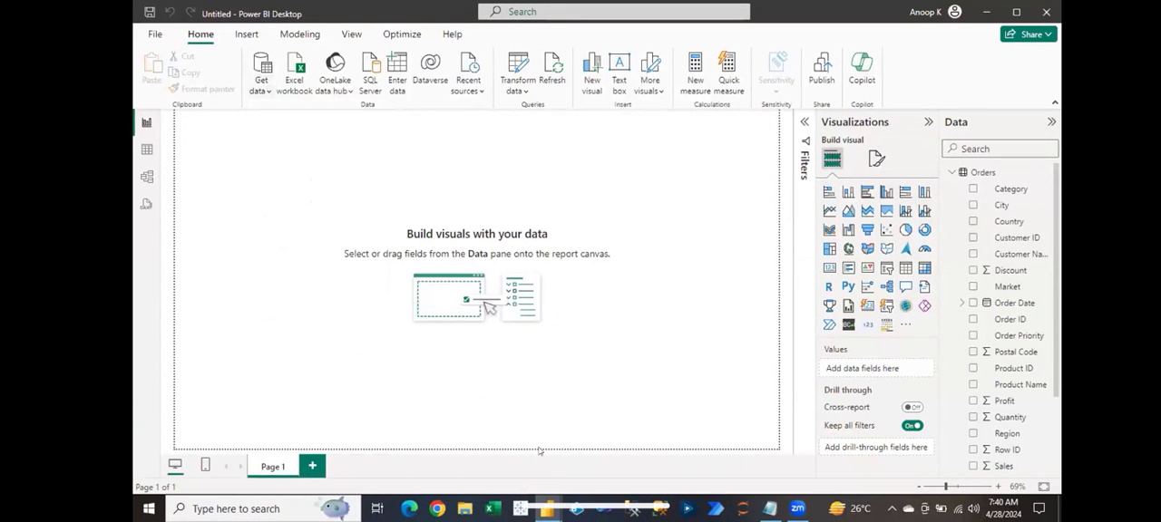
{"action": "mouse_move", "coordinate": [548, 509]}
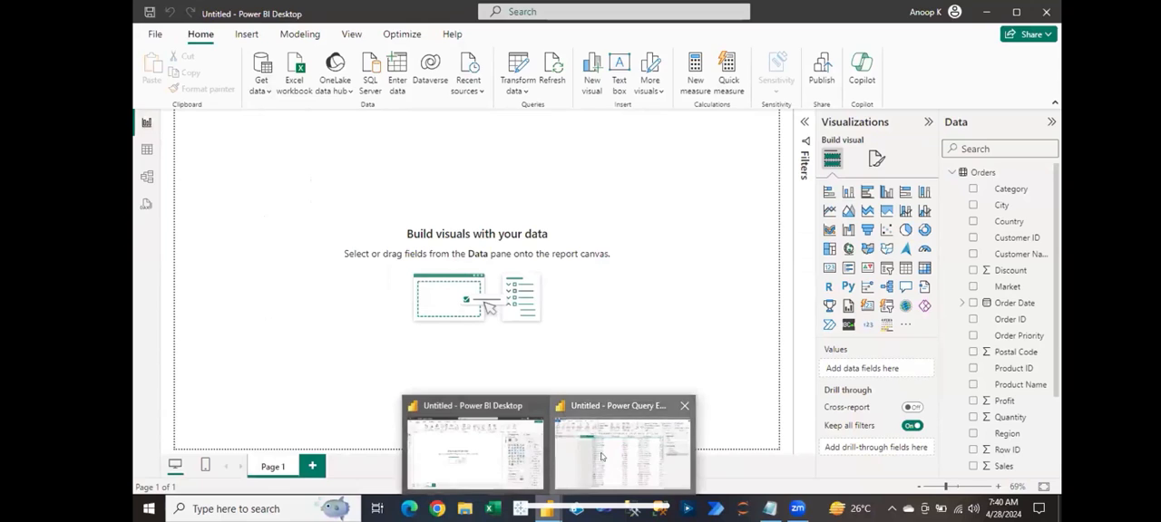
{"action": "left_click", "coordinate": [622, 453]}
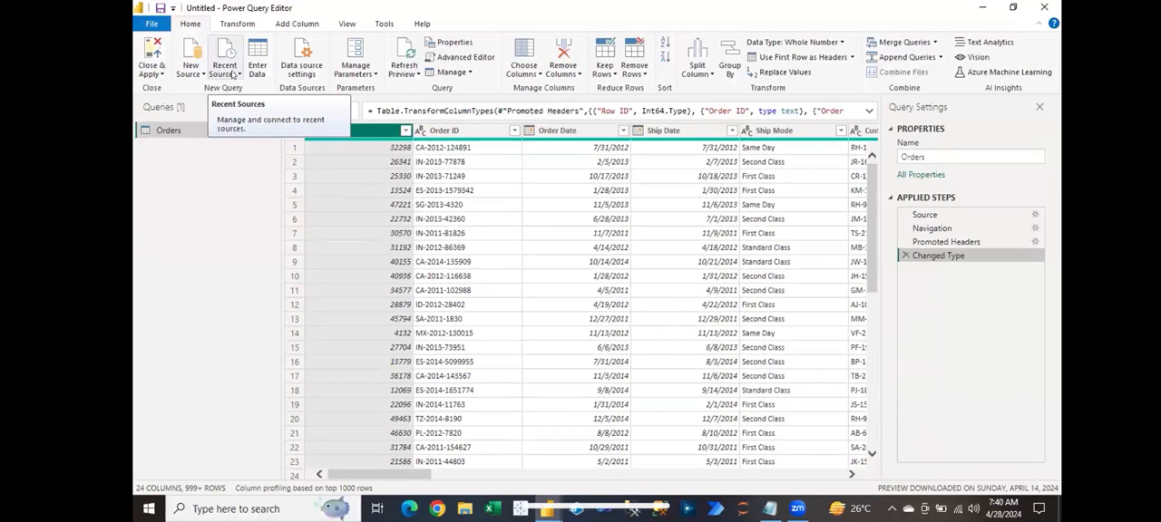
Step: Check the Recent Sources list in the Power Query Editor and look at the Power BI Desktop window before returning to the editor
{"action": "left_click", "coordinate": [228, 75]}
{"action": "left_click", "coordinate": [227, 76]}
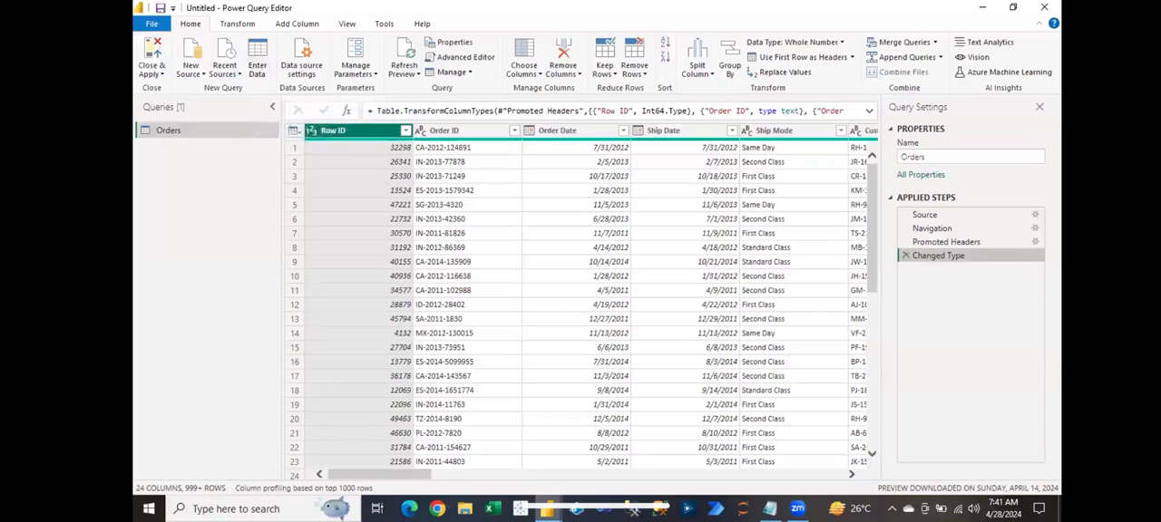
{"action": "mouse_move", "coordinate": [547, 509]}
{"action": "left_click", "coordinate": [475, 454]}
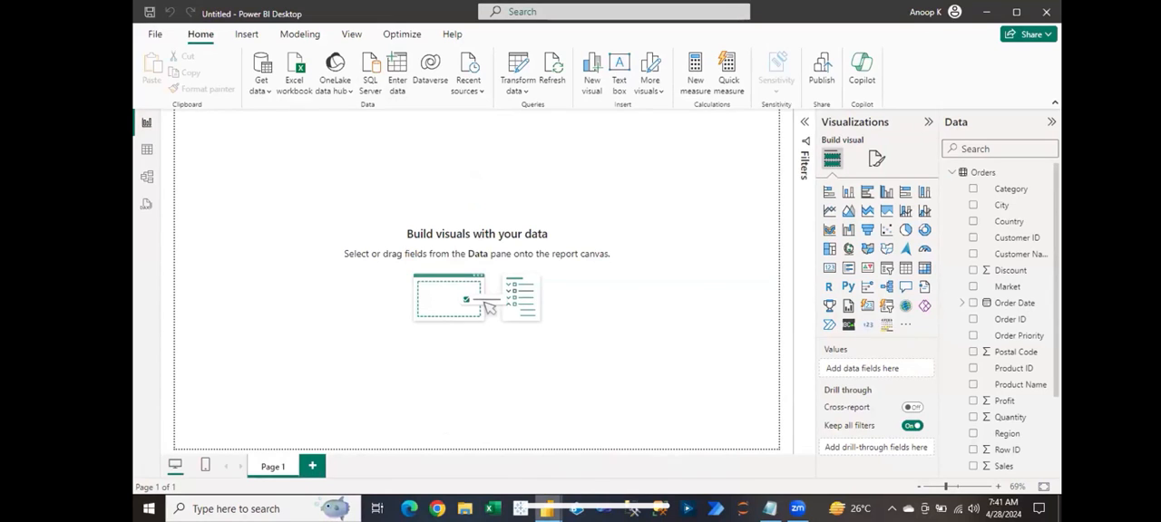
{"action": "mouse_move", "coordinate": [547, 506]}
{"action": "left_click", "coordinate": [625, 453]}
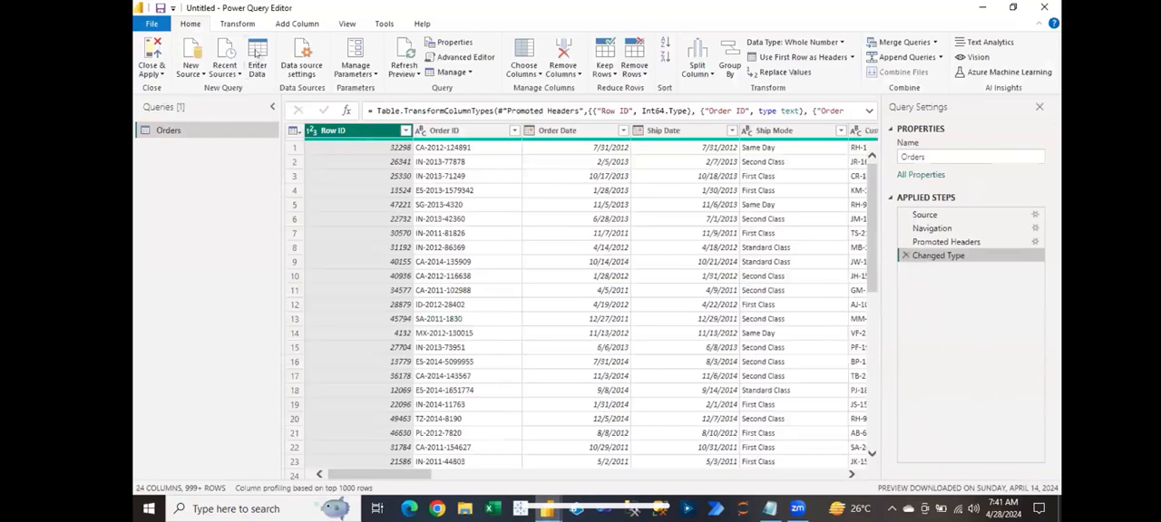
Step: Start a manually entered table and name its two columns ID and Name
{"action": "left_click", "coordinate": [257, 53]}
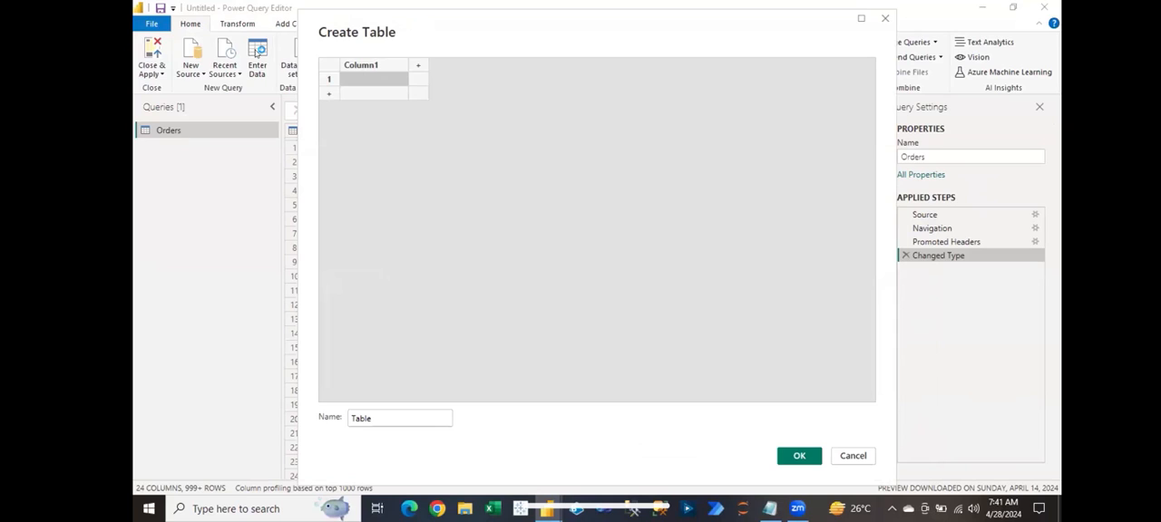
{"action": "left_click", "coordinate": [370, 65]}
{"action": "double_click", "coordinate": [370, 65]}
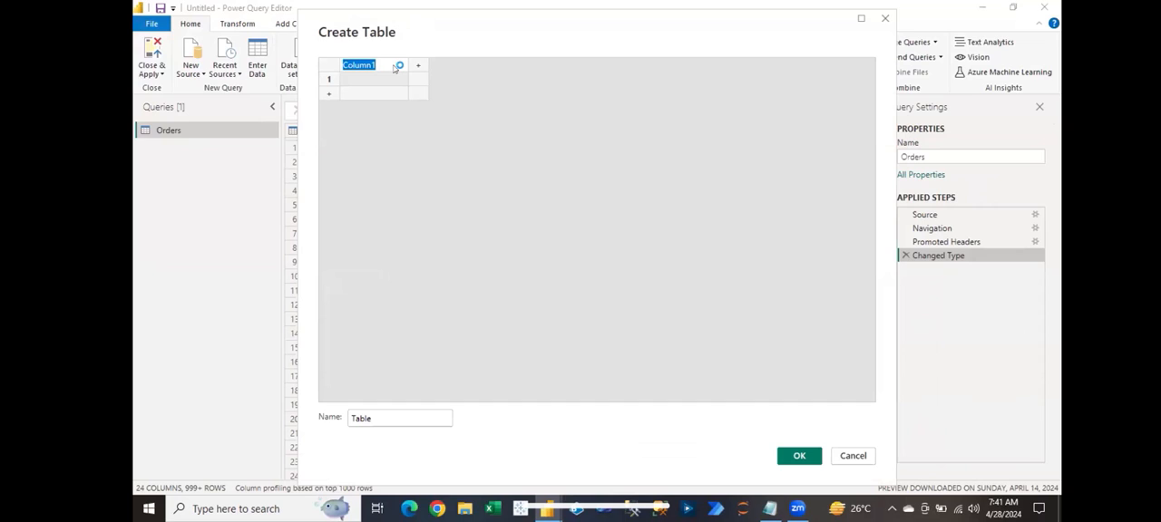
{"action": "type", "text": "ID"}
{"action": "left_click", "coordinate": [398, 67]}
{"action": "type", "text": "Name"}
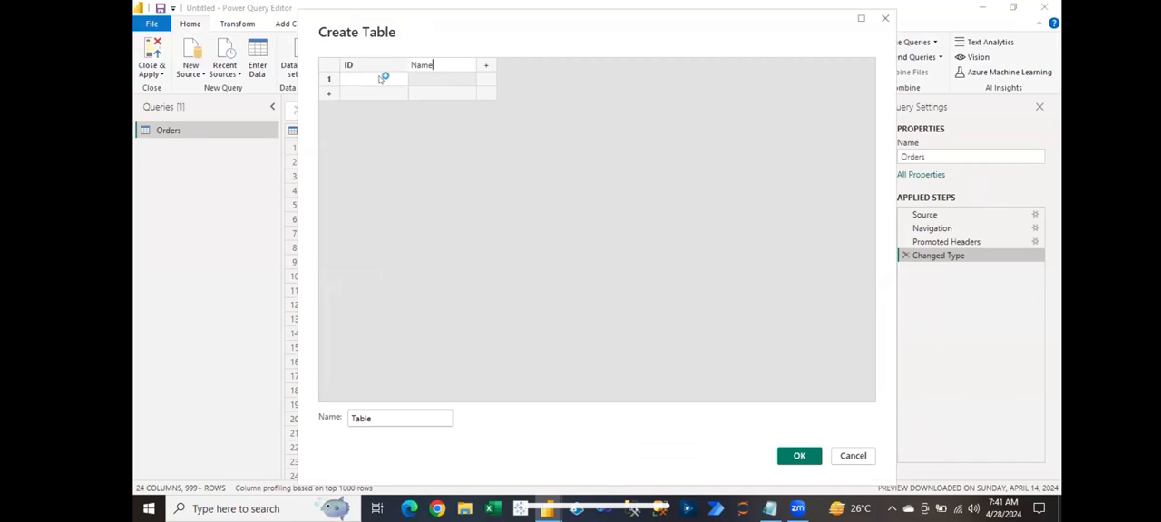
Step: Fill the first two rows with IDs 1001 and 1002 and an employee's first name for each
{"action": "left_click", "coordinate": [383, 82]}
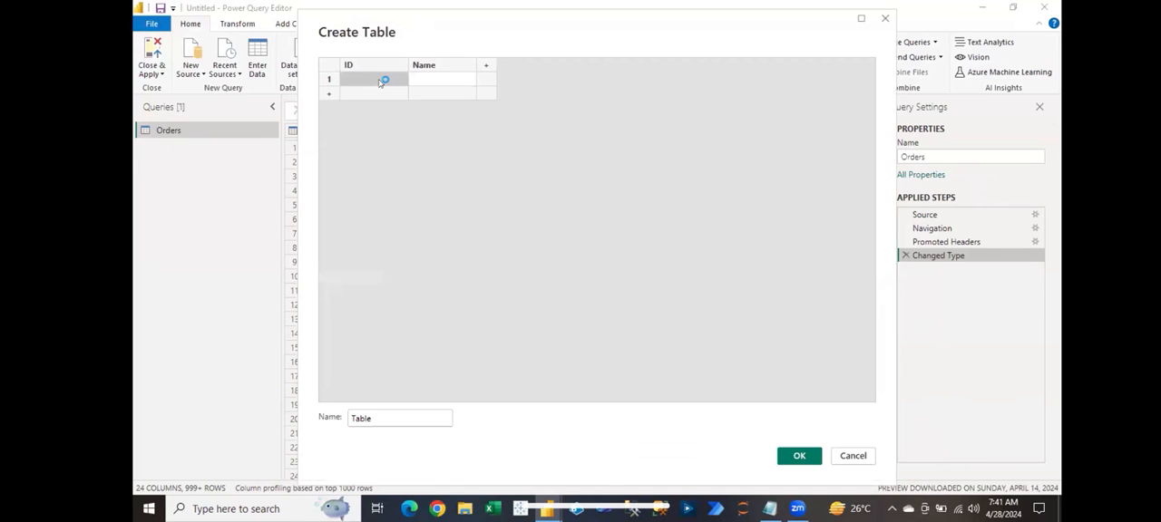
{"action": "type", "text": "1001"}
{"action": "key", "text": "Tab"}
{"action": "type", "text": "Mark"}
{"action": "left_click", "coordinate": [371, 92]}
{"action": "type", "text": "1002"}
{"action": "key", "text": "Tab"}
{"action": "type", "text": "Kevin"}
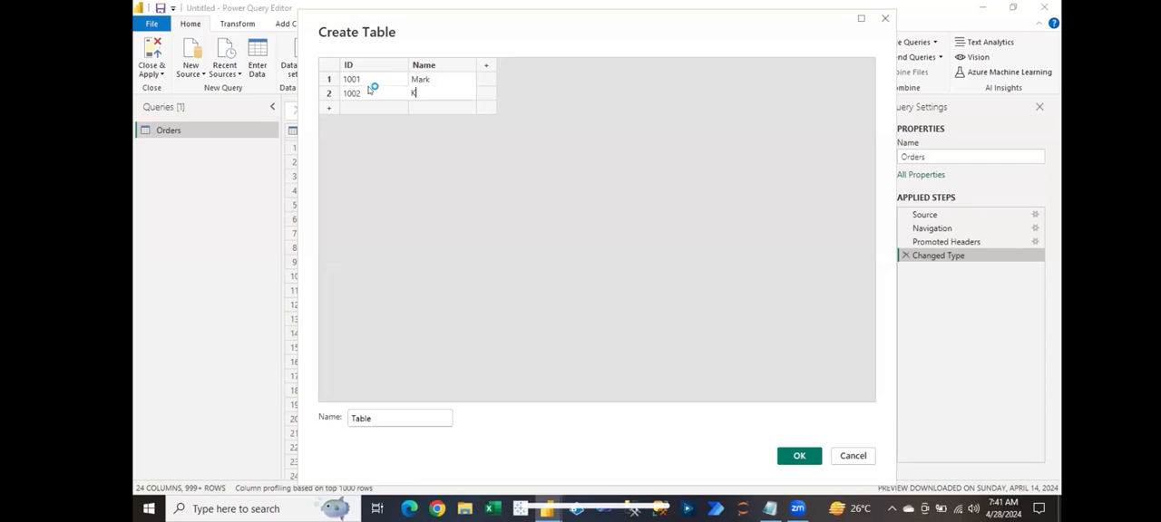
Step: Add the third and fourth rows with IDs 1003 and 1004 and an employee's first name for each
{"action": "left_click", "coordinate": [370, 106]}
{"action": "type", "text": "1003"}
{"action": "key", "text": "Tab"}
{"action": "type", "text": "Rakesh"}
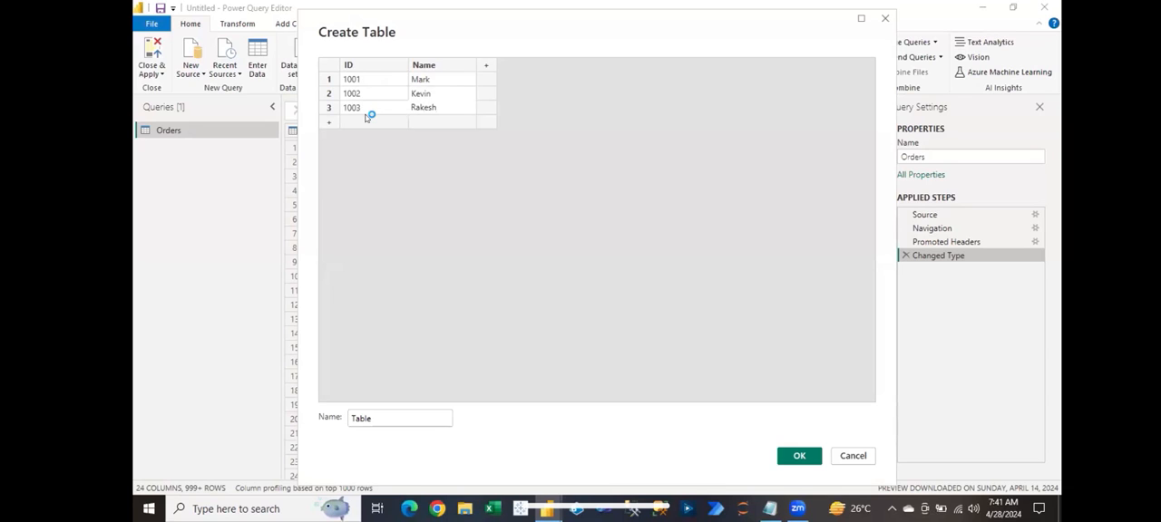
{"action": "left_click", "coordinate": [369, 121]}
{"action": "type", "text": "1004"}
{"action": "key", "text": "Tab"}
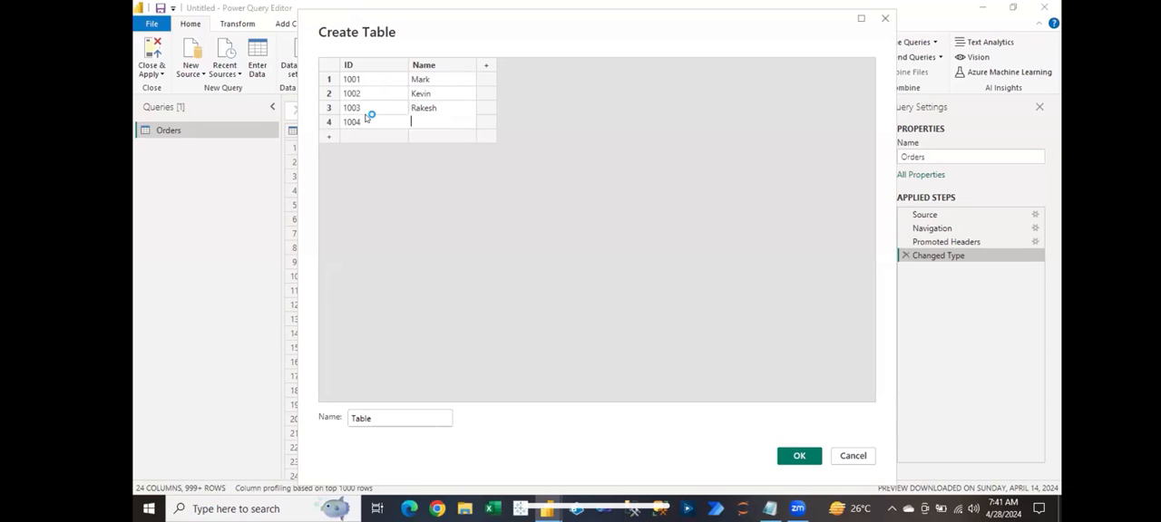
{"action": "type", "text": "Pankaj"}
Step: Add a fifth row with ID 1005 and an employee's first name
{"action": "left_click", "coordinate": [364, 134]}
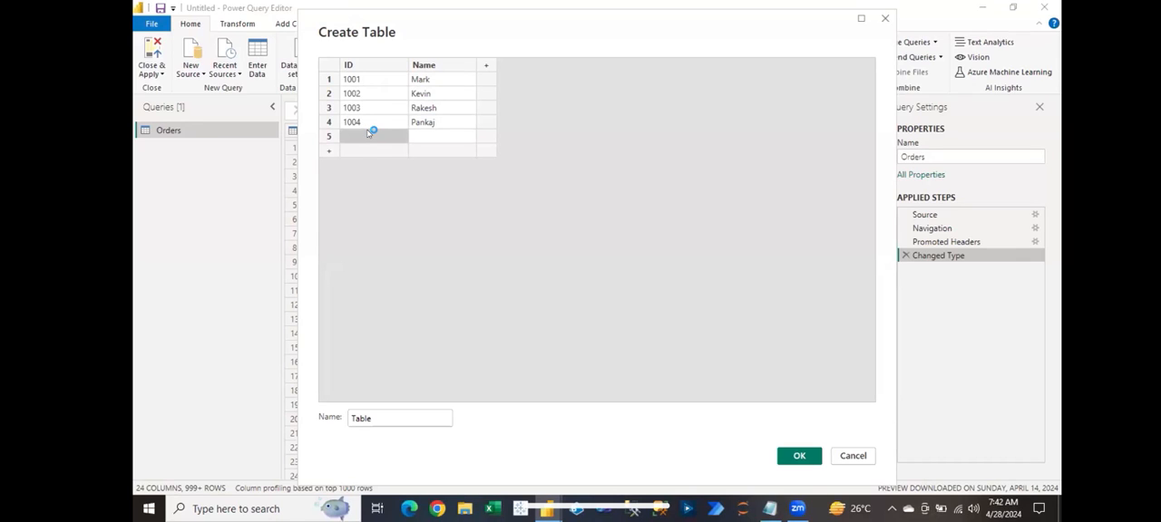
{"action": "type", "text": "1005"}
{"action": "key", "text": "Tab"}
{"action": "type", "text": "Tanya"}
Step: Name the manually entered table EmpData and create it as a query
{"action": "left_click", "coordinate": [405, 418]}
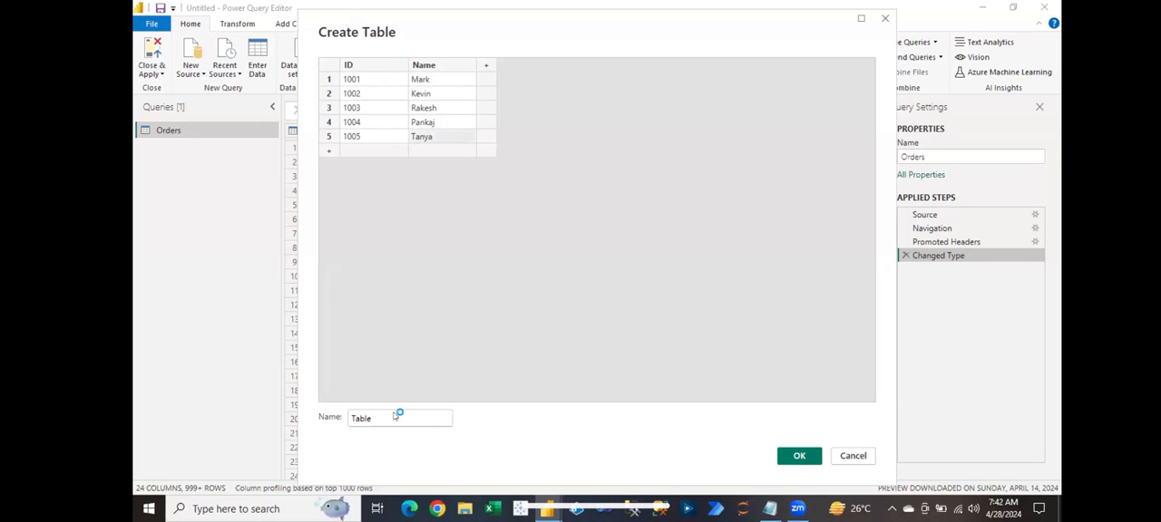
{"action": "left_click_drag", "start_coordinate": [379, 417], "coordinate": [346, 418]}
{"action": "type", "text": "EmpData"}
{"action": "left_click", "coordinate": [796, 456]}
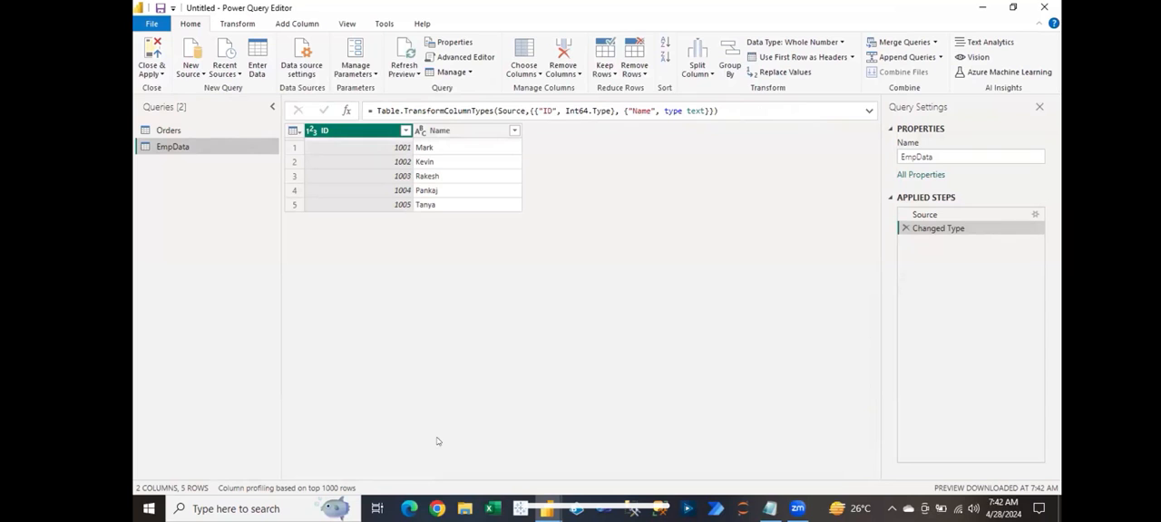
Step: Switch to Power BI Desktop and check which tables the data list contains, collapsing the Orders fields
{"action": "left_click", "coordinate": [547, 510]}
{"action": "left_click", "coordinate": [476, 452]}
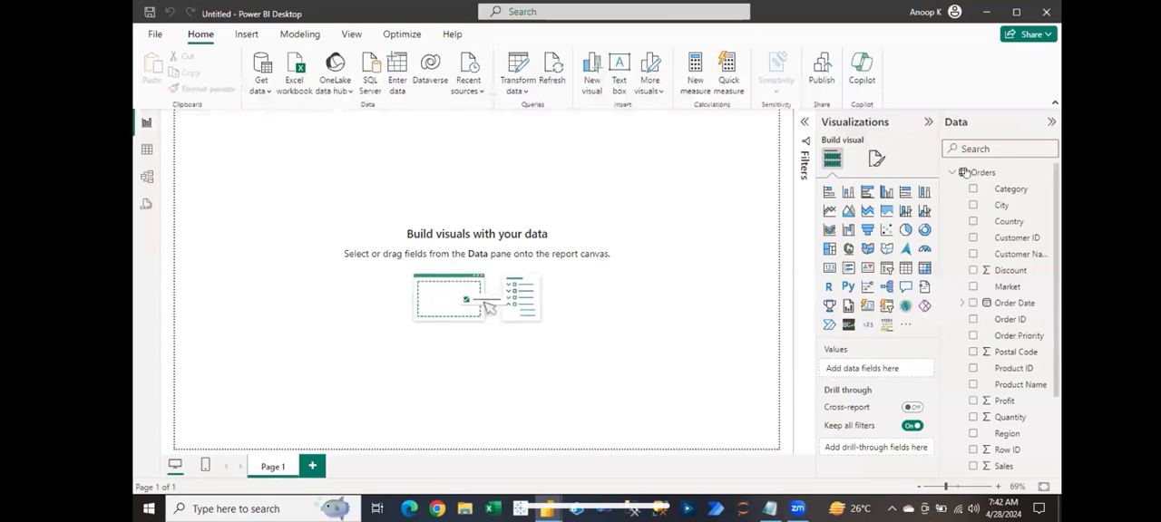
{"action": "left_click", "coordinate": [955, 172]}
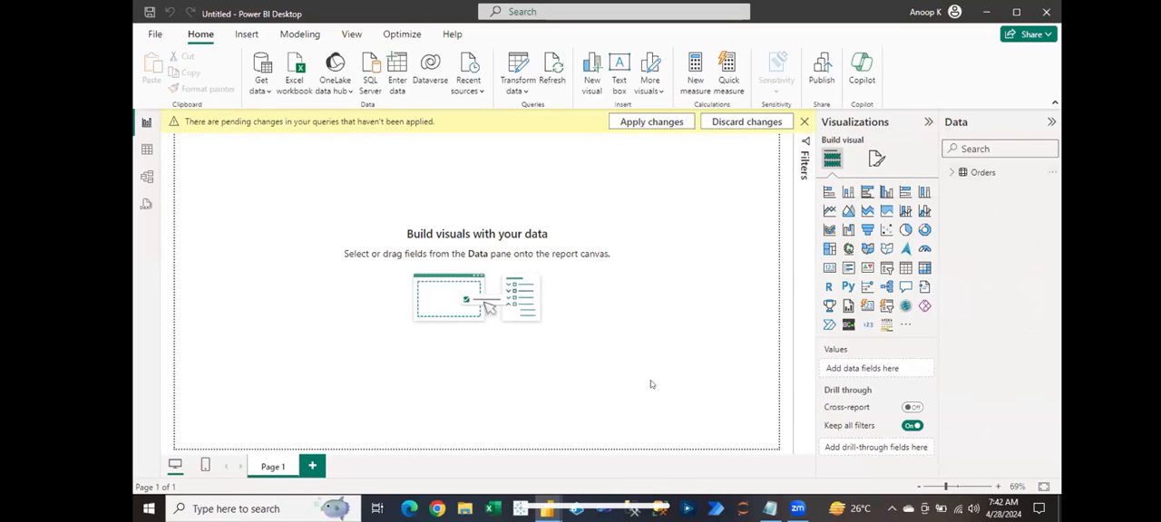
Step: Switch back to the Power Query Editor and apply the pending query changes without closing it
{"action": "mouse_move", "coordinate": [547, 509]}
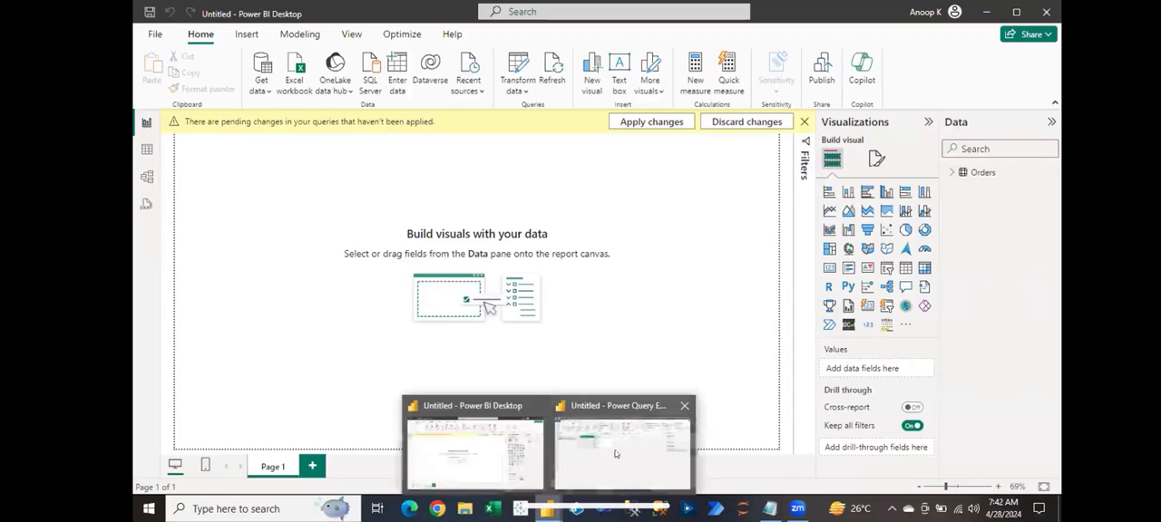
{"action": "left_click", "coordinate": [642, 449]}
{"action": "left_click", "coordinate": [161, 76]}
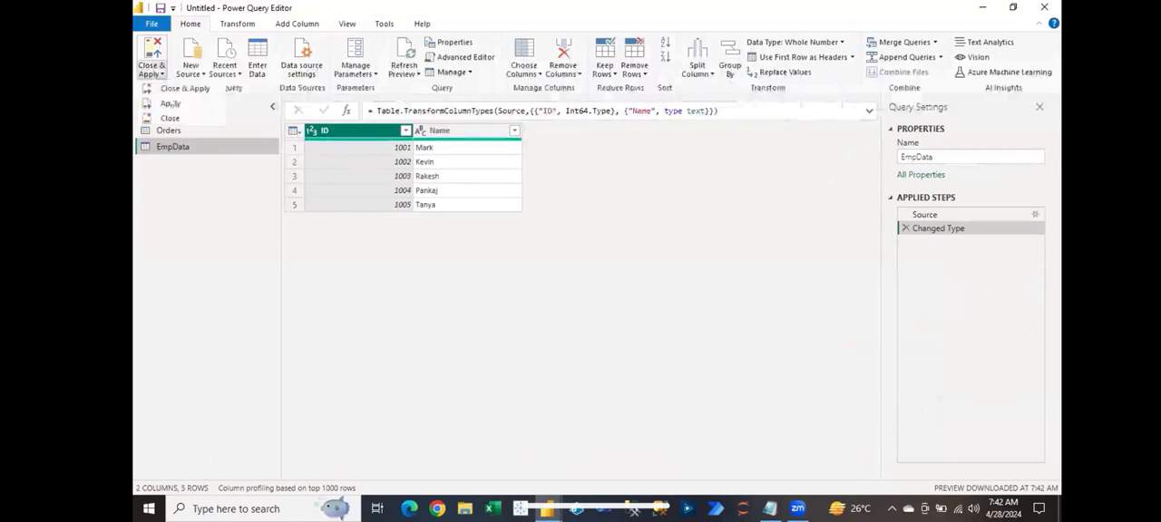
{"action": "left_click", "coordinate": [170, 106]}
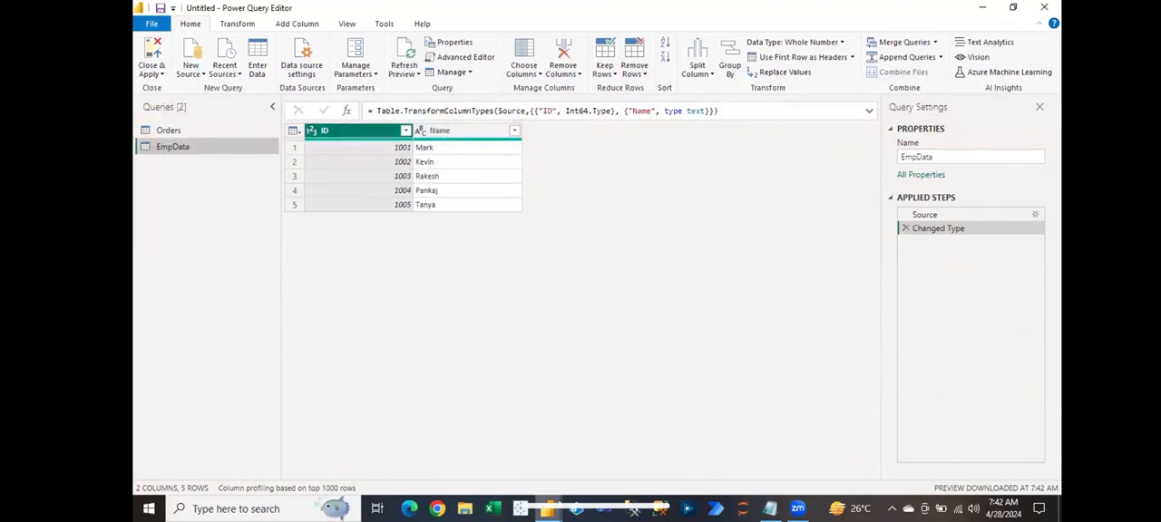
Step: Switch to Power BI Desktop and inspect the fields of the EmpData table, collapsing it when done
{"action": "mouse_move", "coordinate": [548, 506]}
{"action": "left_click", "coordinate": [489, 449]}
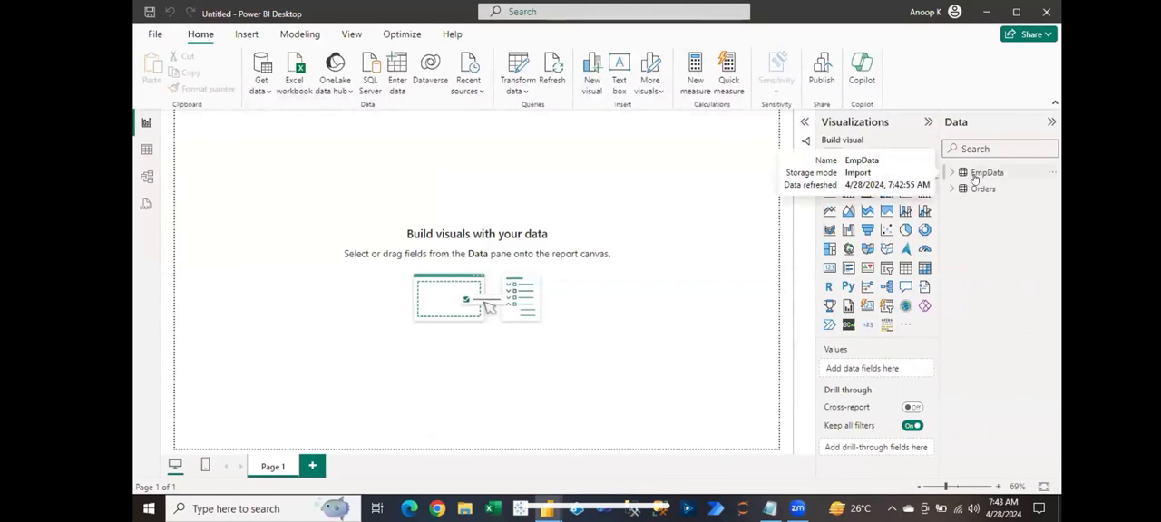
{"action": "left_click", "coordinate": [951, 172]}
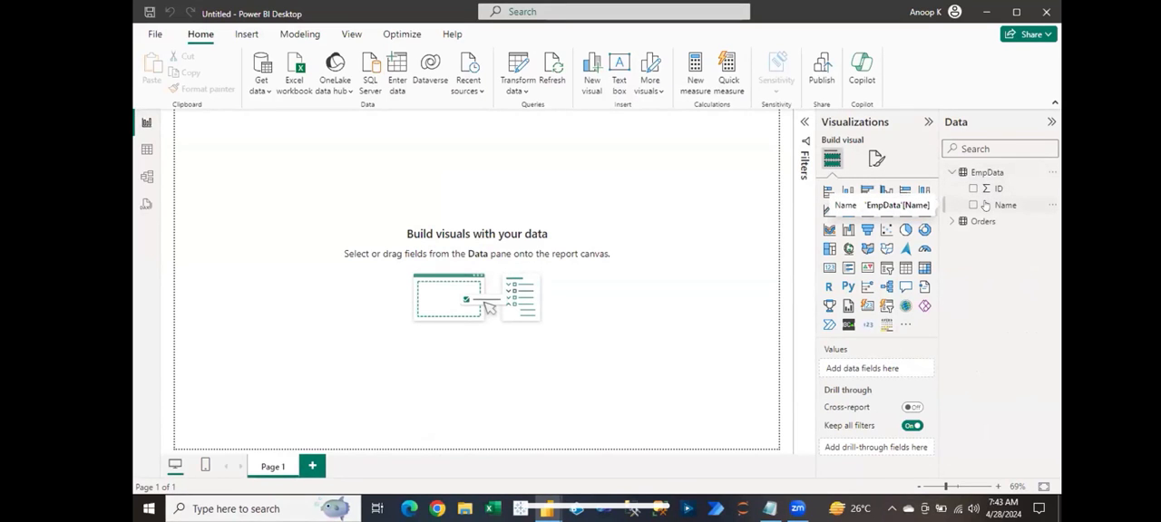
{"action": "left_click", "coordinate": [954, 177]}
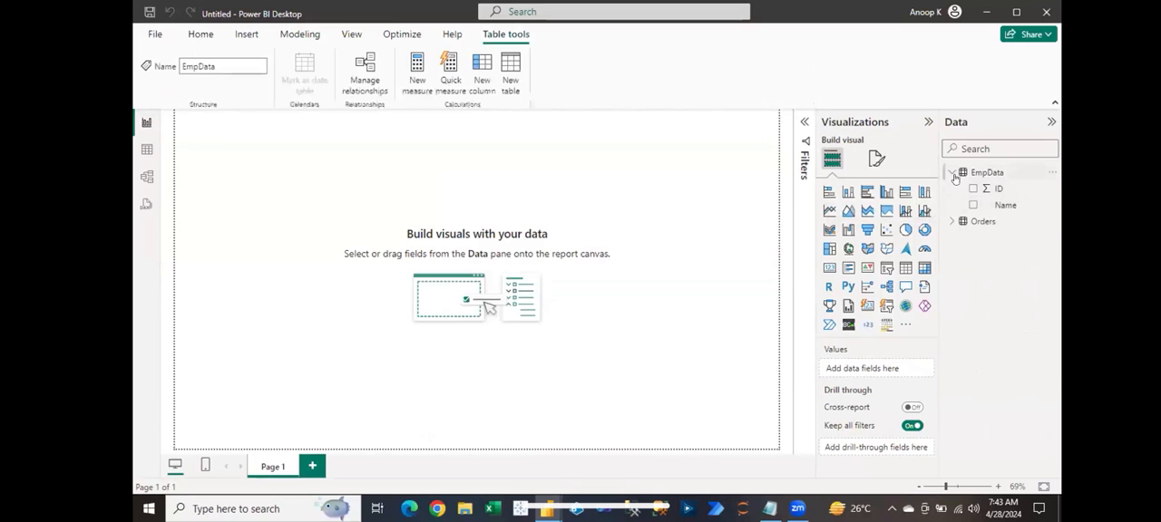
{"action": "left_click", "coordinate": [951, 173]}
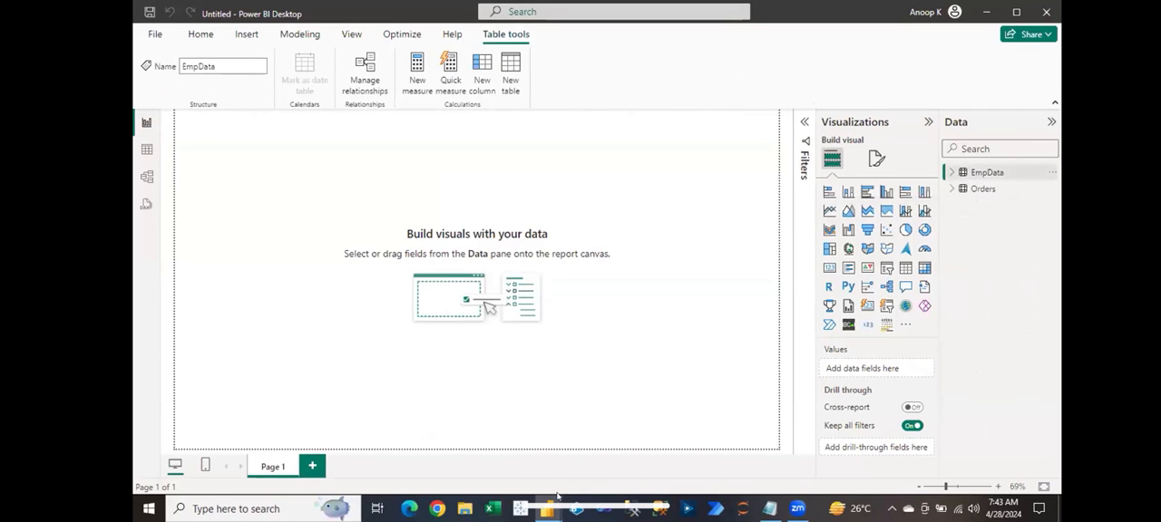
Step: Return to the Power Query Editor and examine the data types of the Orders columns from Row ID across to Sales
{"action": "mouse_move", "coordinate": [547, 509]}
{"action": "left_click", "coordinate": [625, 449]}
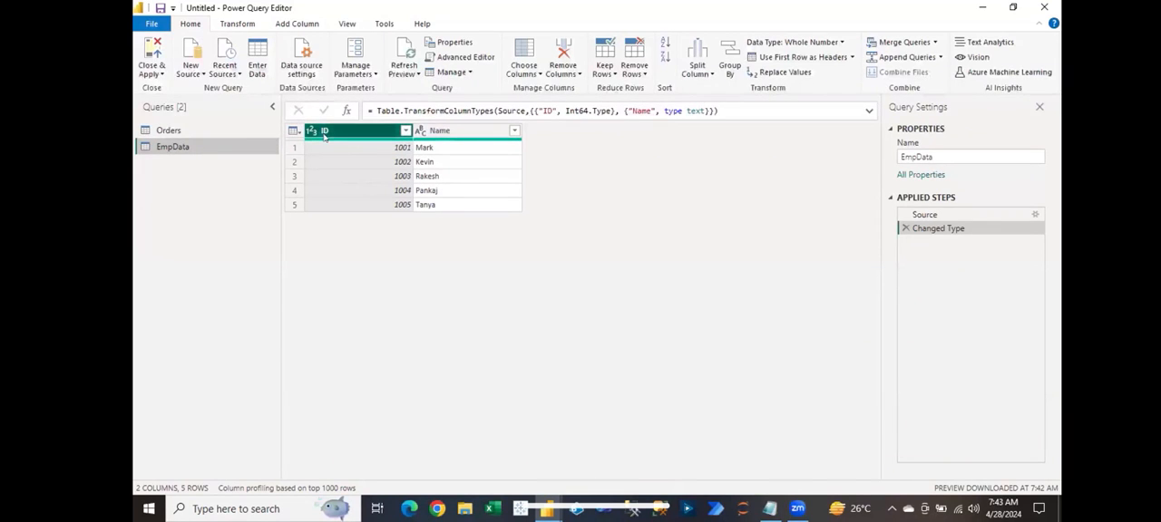
{"action": "left_click", "coordinate": [224, 132]}
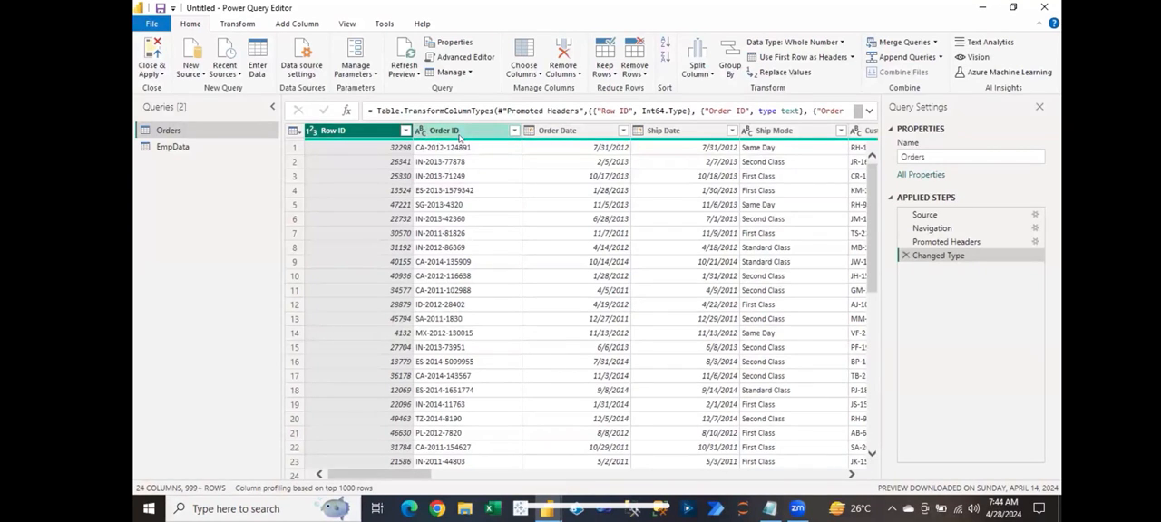
{"action": "left_click", "coordinate": [421, 132]}
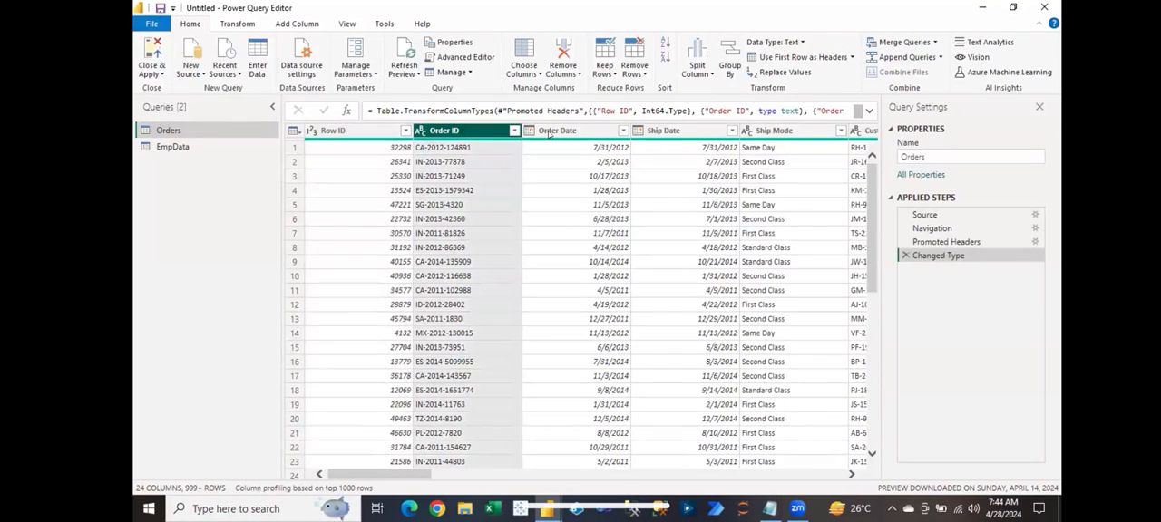
{"action": "left_click", "coordinate": [661, 131]}
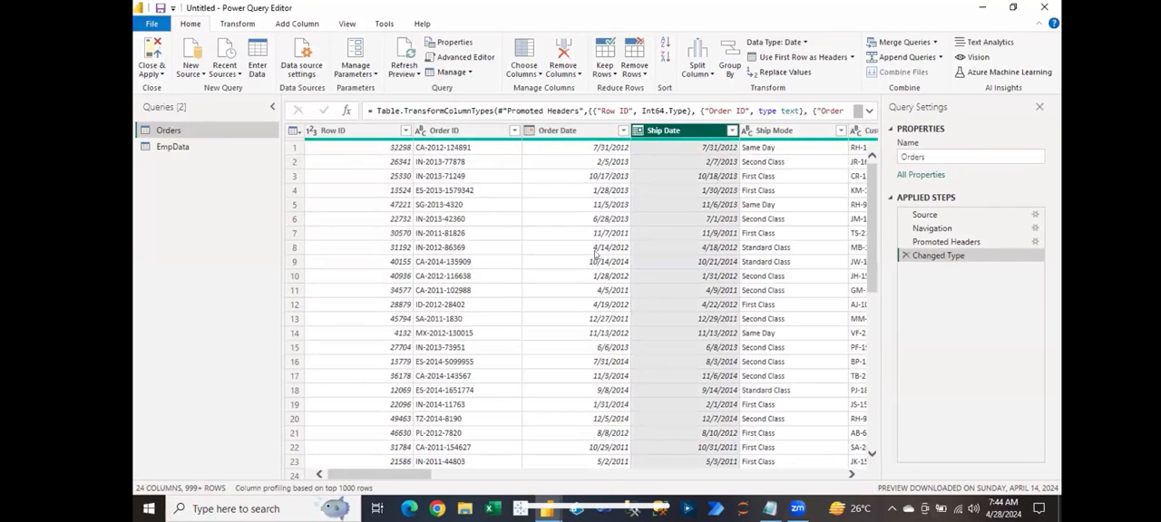
{"action": "left_click", "coordinate": [851, 475]}
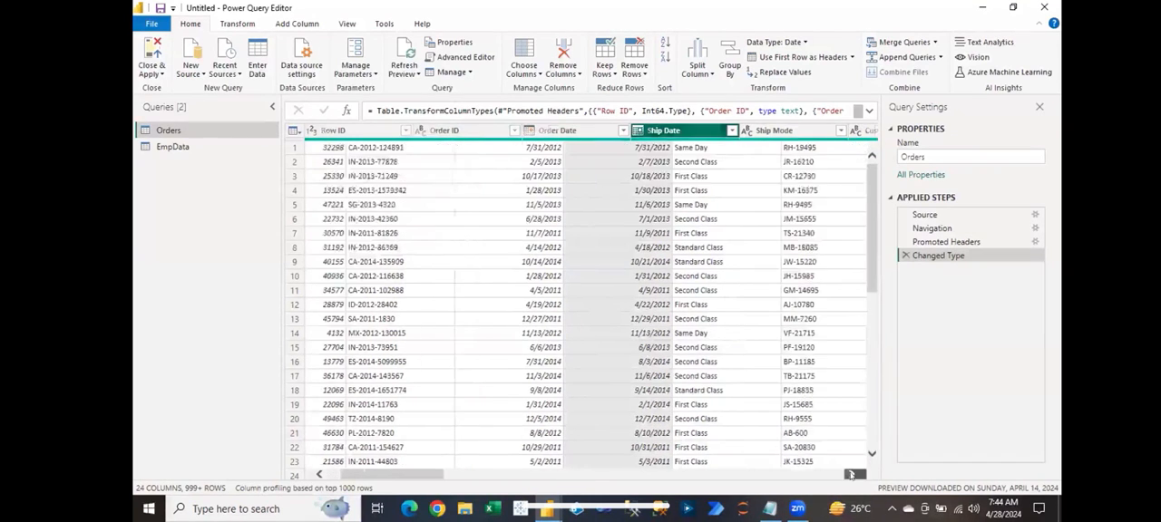
{"action": "left_click", "coordinate": [851, 475]}
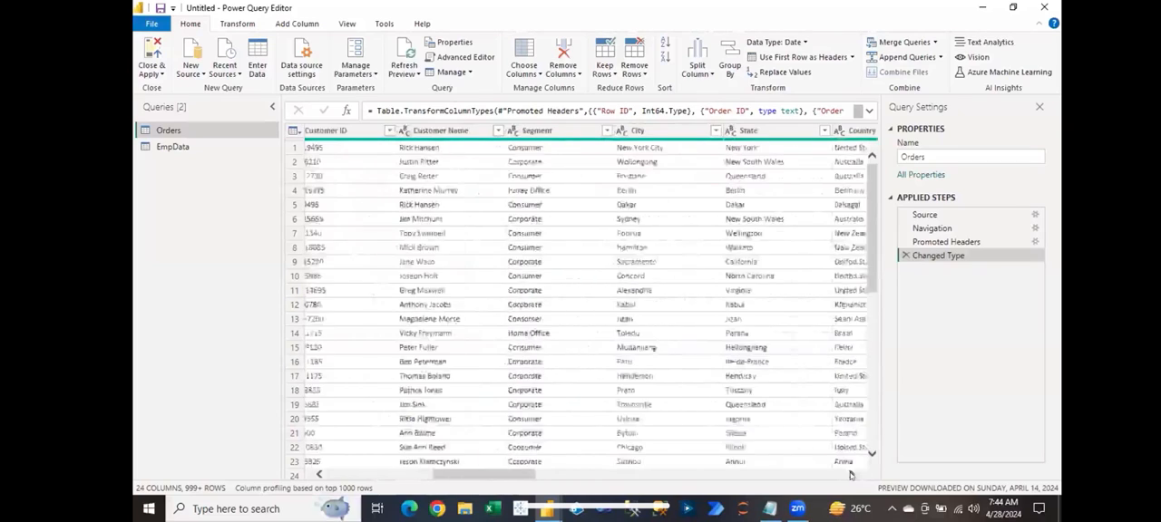
{"action": "left_click", "coordinate": [850, 474]}
{"action": "left_click", "coordinate": [851, 474]}
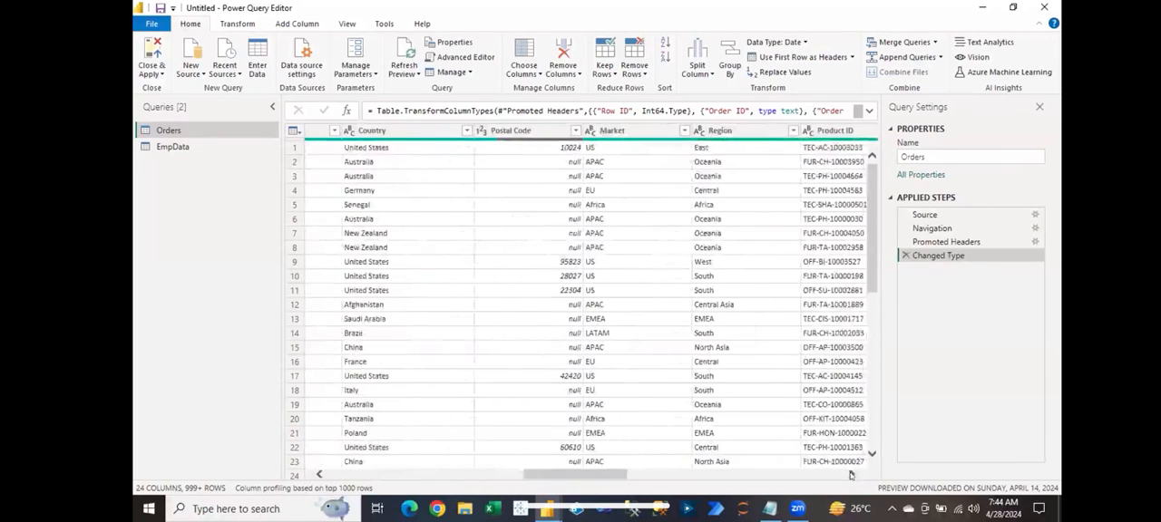
{"action": "left_click", "coordinate": [851, 475]}
{"action": "left_click", "coordinate": [850, 475]}
{"action": "left_click", "coordinate": [850, 474]}
{"action": "left_click", "coordinate": [850, 475]}
{"action": "left_click", "coordinate": [851, 474]}
{"action": "left_click", "coordinate": [851, 475]}
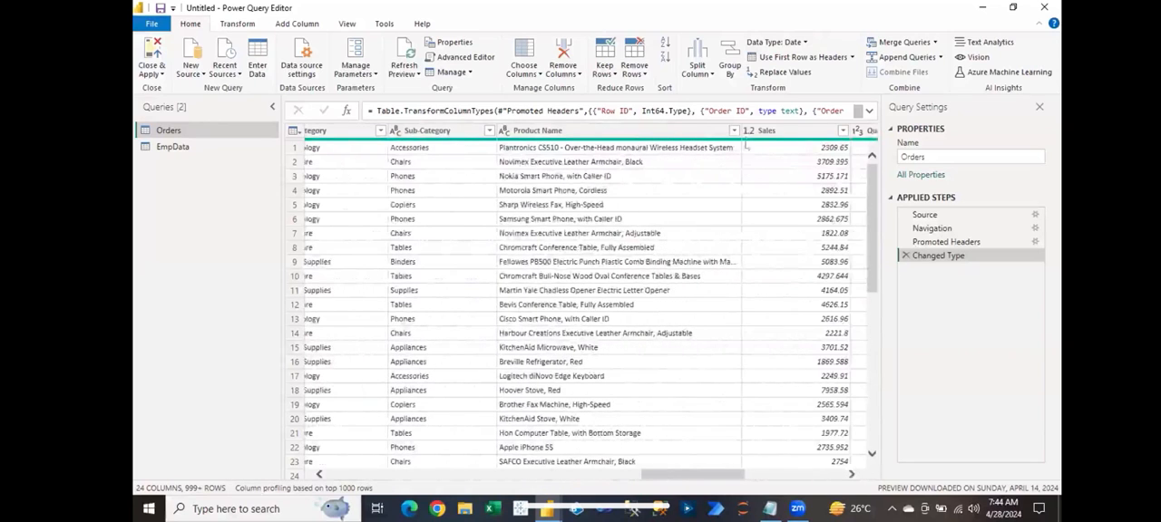
Step: Review the data type options for the Sales and Product Name columns without changing either type
{"action": "left_click", "coordinate": [746, 133]}
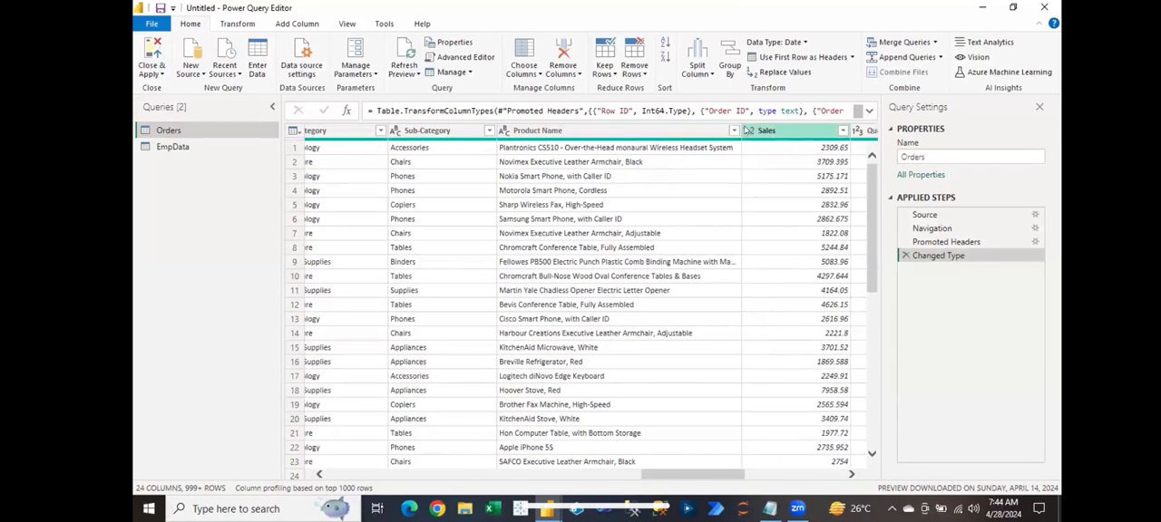
{"action": "left_click", "coordinate": [747, 131]}
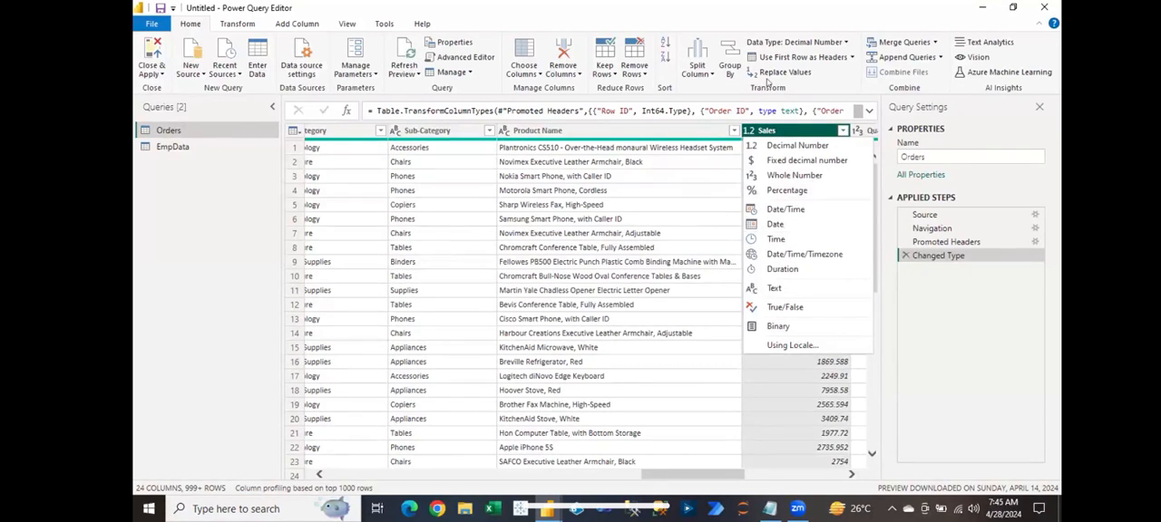
{"action": "left_click", "coordinate": [713, 191]}
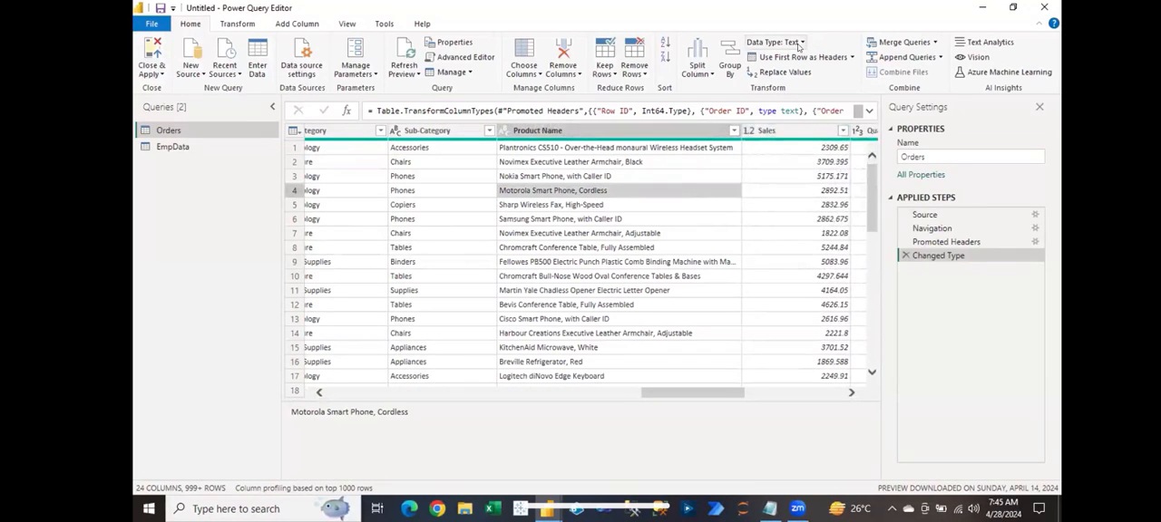
{"action": "left_click", "coordinate": [799, 42]}
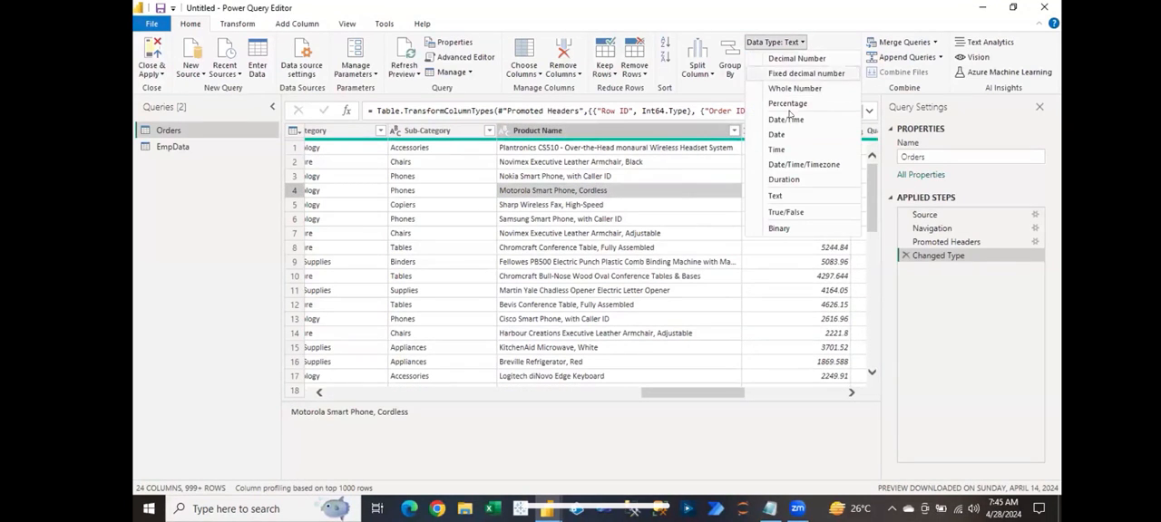
{"action": "left_click", "coordinate": [627, 247]}
Step: Open the EmpData query and inspect its fifth row, selecting the Name cell, the ID cell and the whole row
{"action": "left_click_drag", "start_coordinate": [673, 393], "coordinate": [368, 408]}
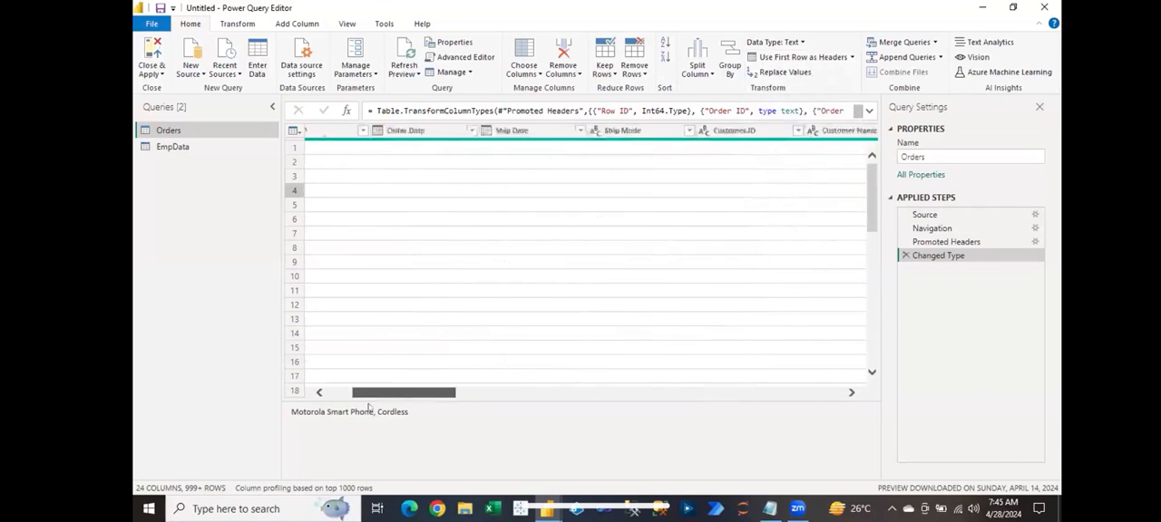
{"action": "left_click", "coordinate": [198, 148]}
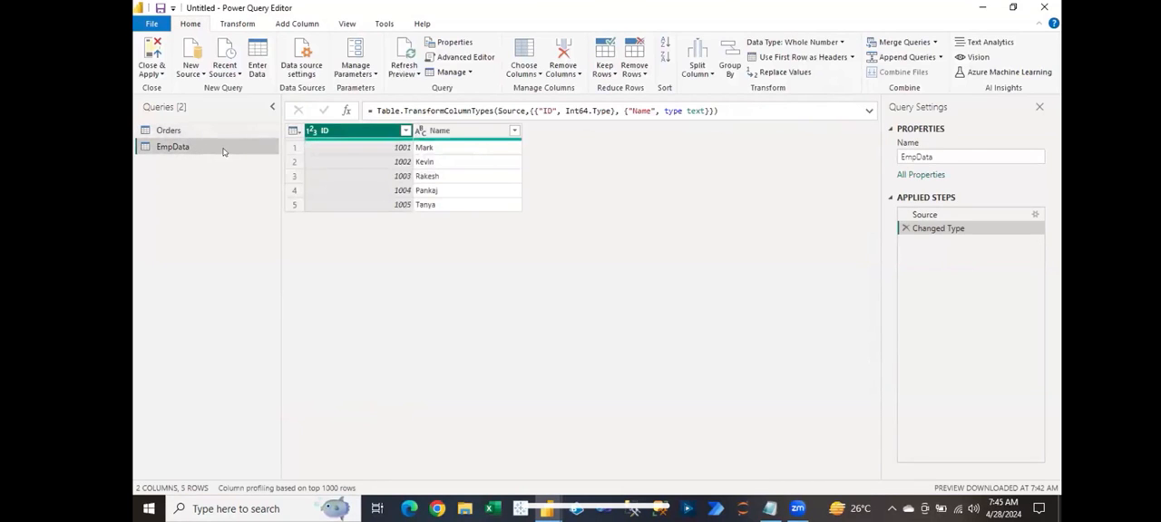
{"action": "left_click", "coordinate": [439, 203]}
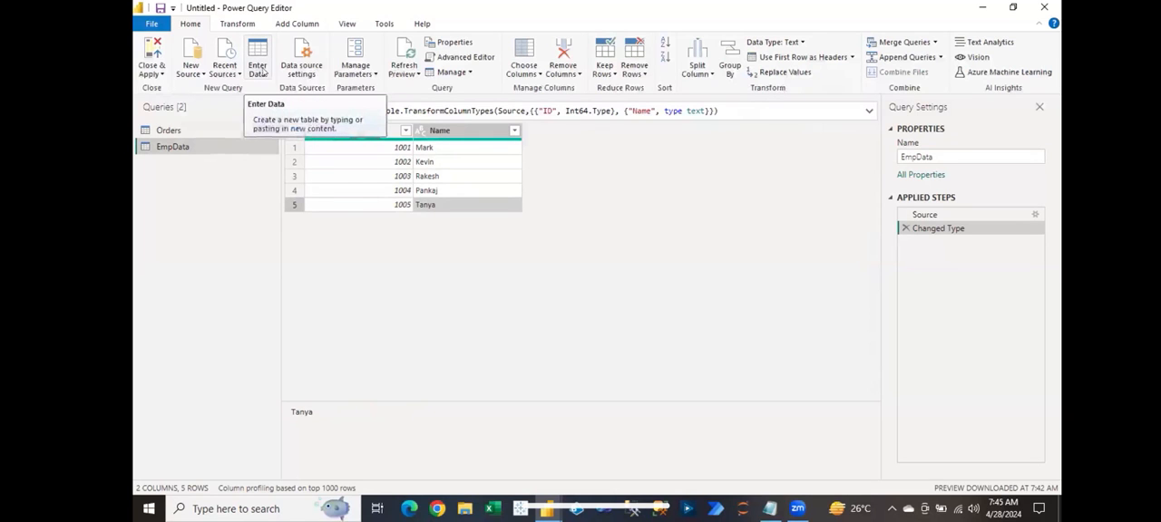
{"action": "left_click", "coordinate": [371, 205]}
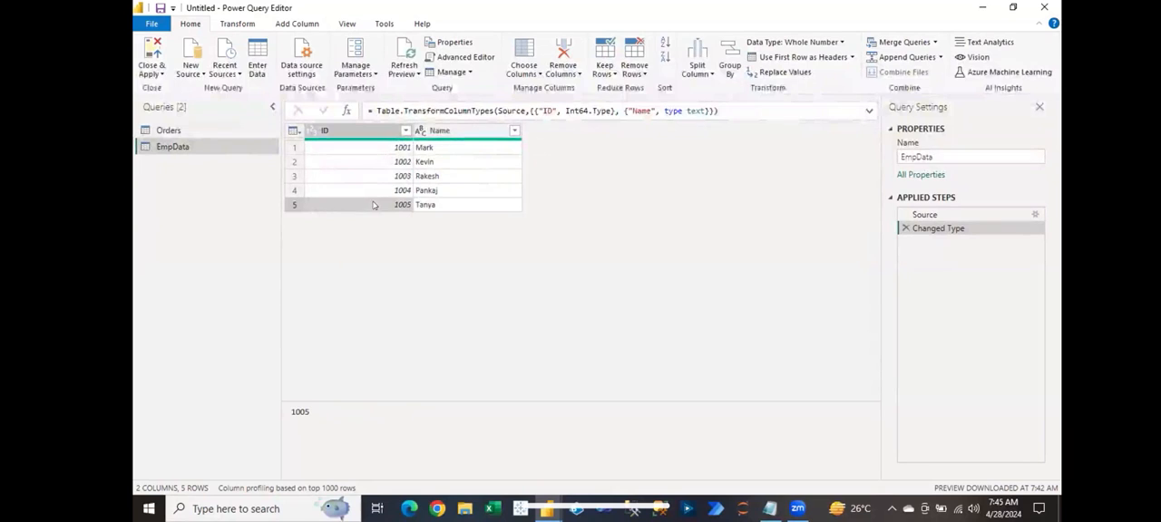
{"action": "left_click", "coordinate": [291, 205]}
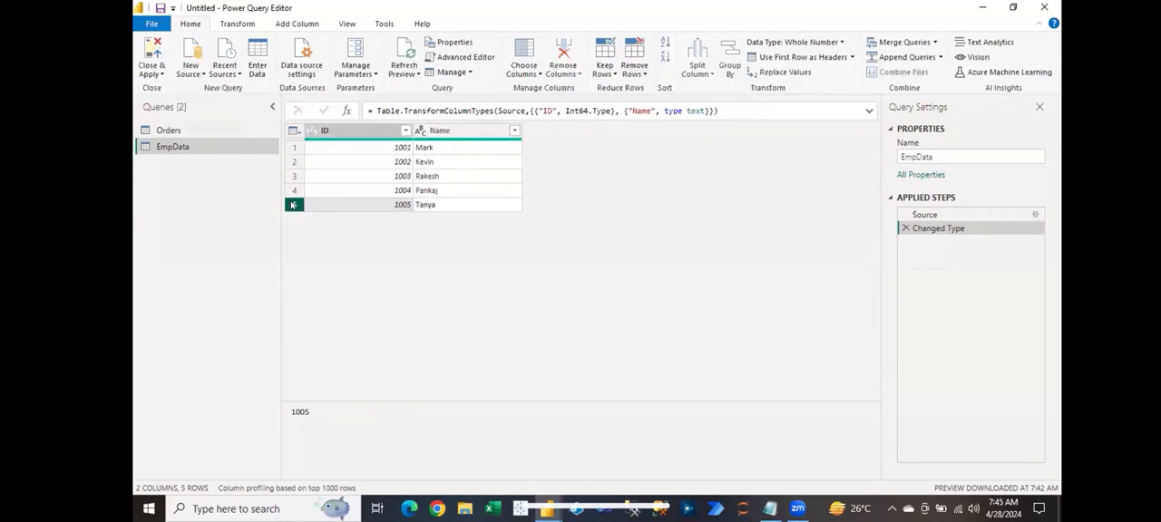
Step: Select the ID and Name cells of the fifth EmpData row in turn to review their values
{"action": "left_click", "coordinate": [325, 209]}
{"action": "left_click", "coordinate": [421, 204]}
{"action": "left_click", "coordinate": [383, 205]}
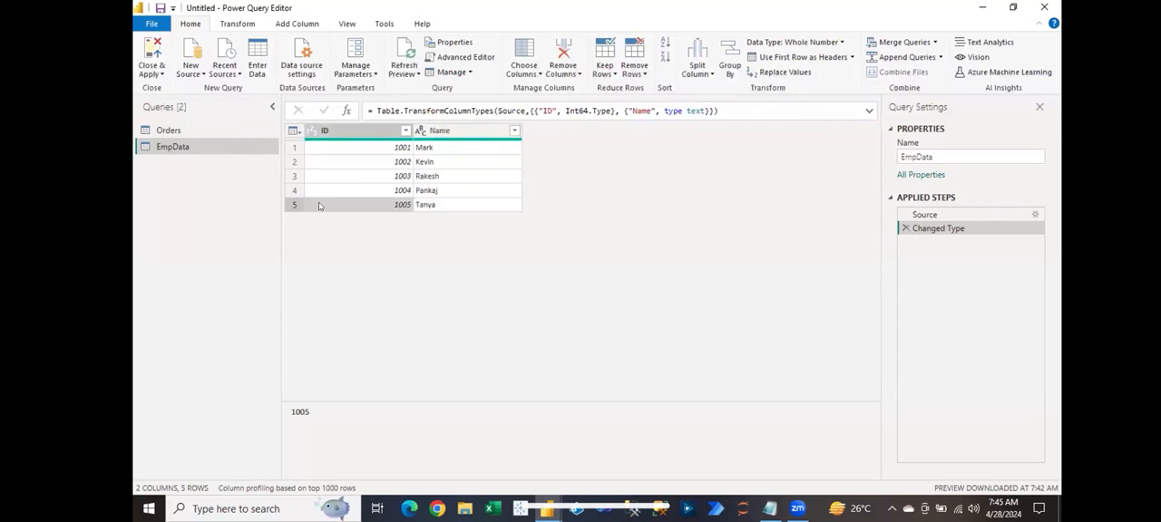
{"action": "left_click", "coordinate": [448, 208]}
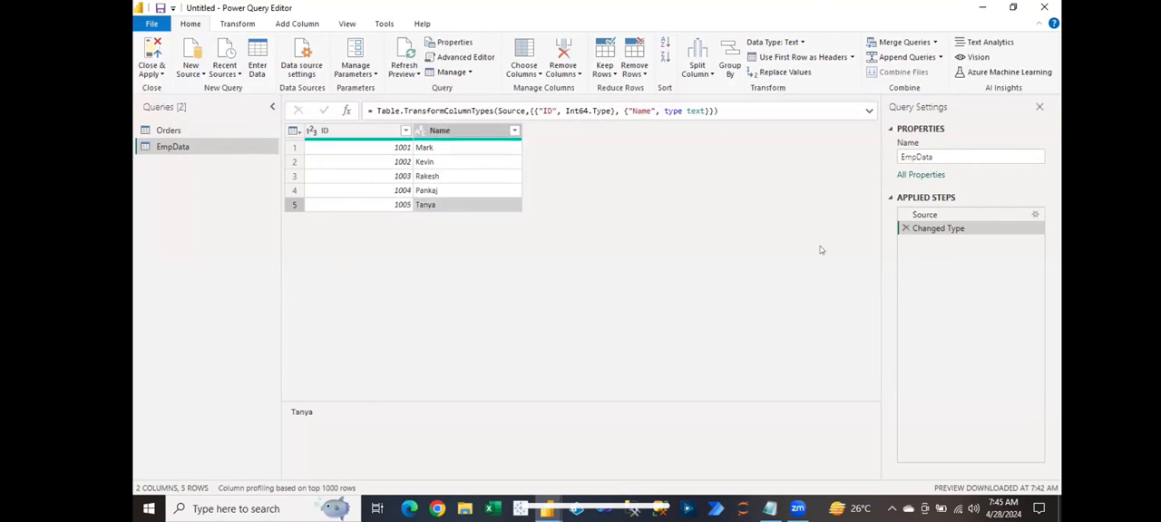
Step: Reopen the EmpData table from its Source step settings and add a third column named Salary
{"action": "left_click", "coordinate": [1032, 215]}
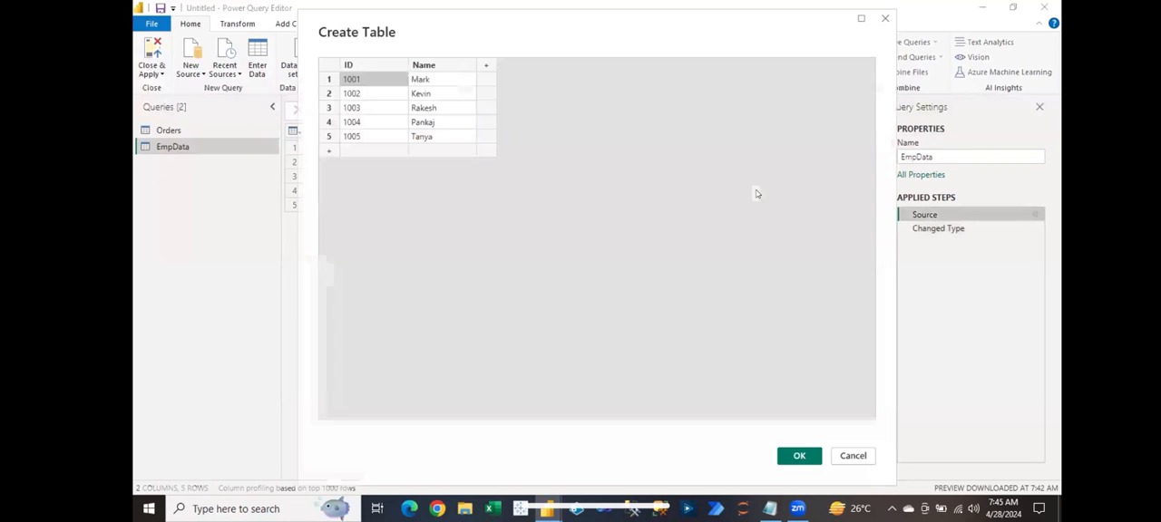
{"action": "left_click", "coordinate": [486, 68]}
{"action": "double_click", "coordinate": [486, 66]}
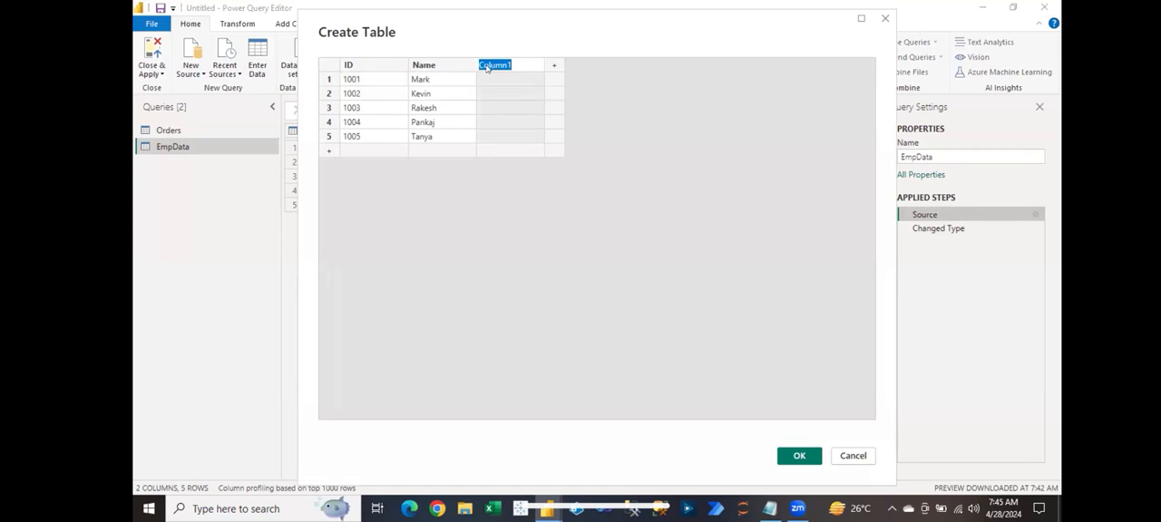
{"action": "type", "text": "Sale"}
{"action": "type", "text": "ry"}
Step: Fill the Salary column with 1700, 2300, 6524, 1425 and 7255 for the five rows and confirm the table
{"action": "left_click", "coordinate": [492, 75]}
{"action": "type", "text": "1700"}
{"action": "key", "text": "Return"}
{"action": "type", "text": "2300"}
{"action": "key", "text": "Return"}
{"action": "type", "text": "6524"}
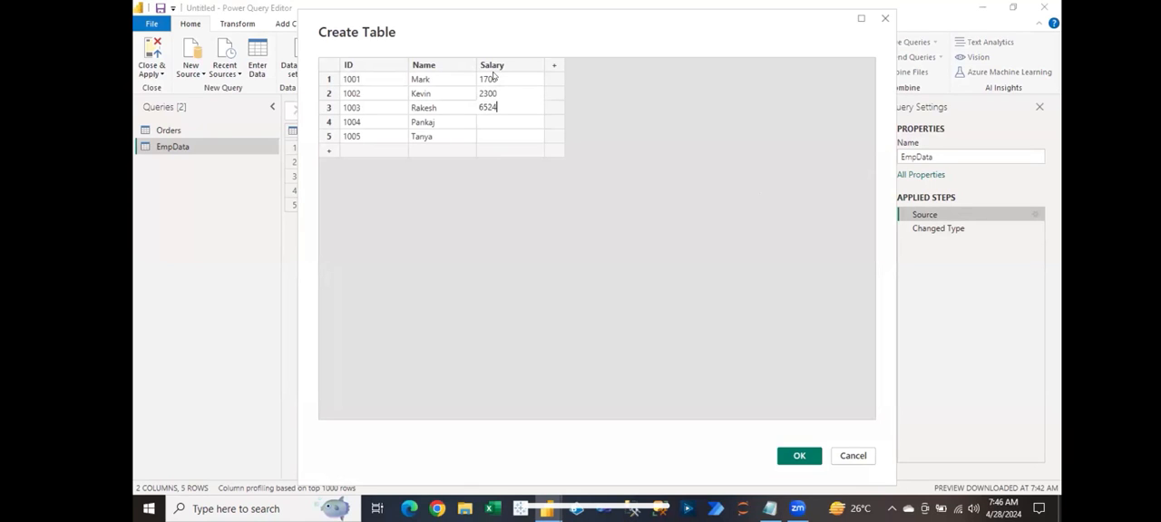
{"action": "key", "text": "Return"}
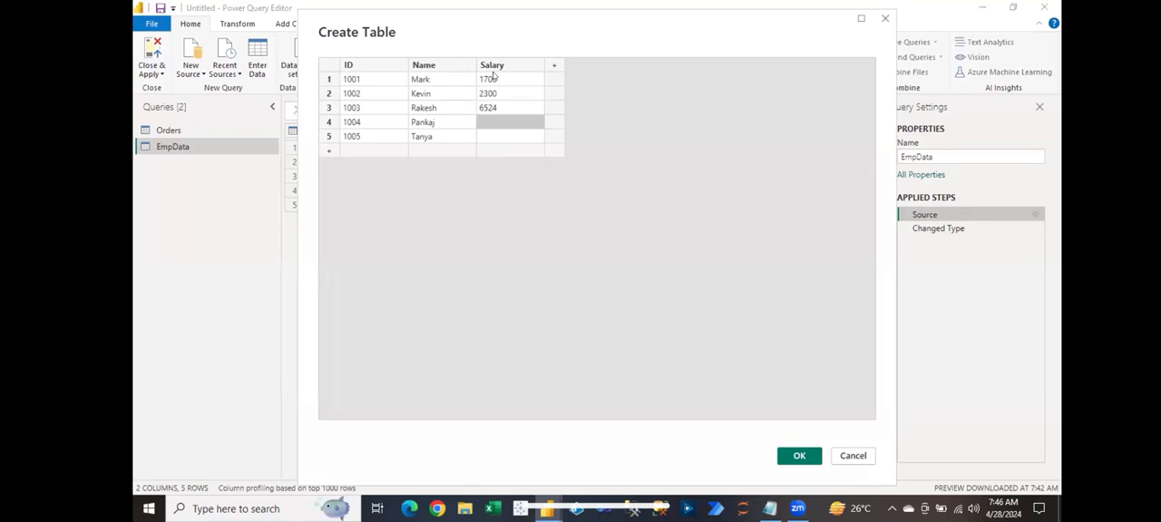
{"action": "type", "text": "1425"}
{"action": "key", "text": "Return"}
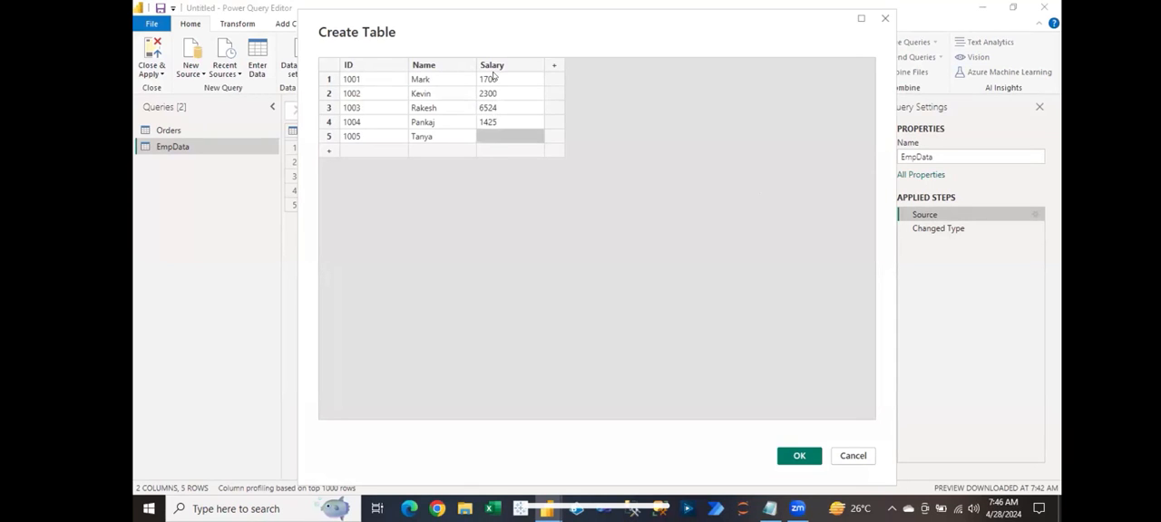
{"action": "type", "text": "7255"}
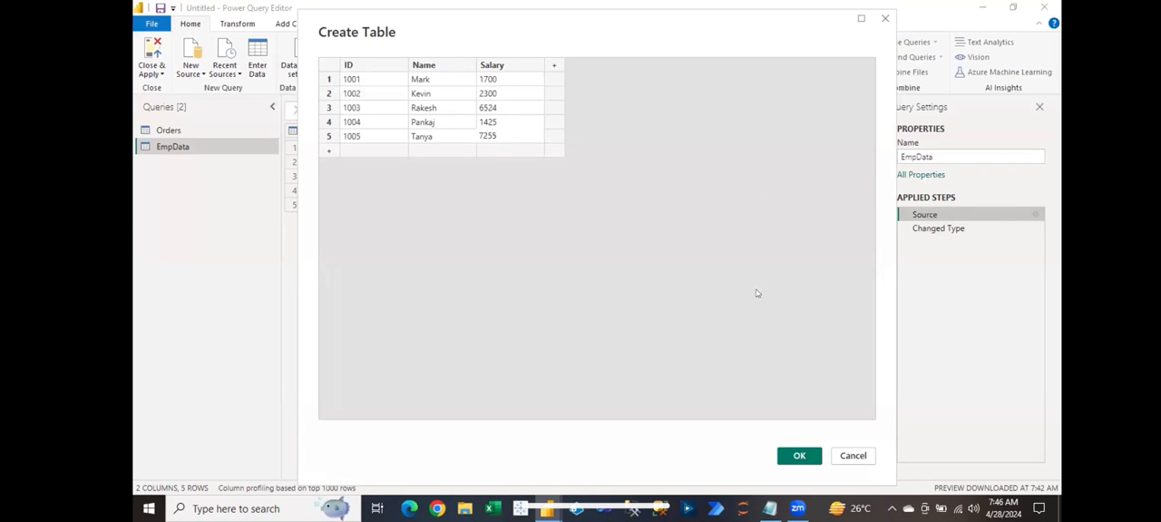
{"action": "left_click", "coordinate": [810, 463]}
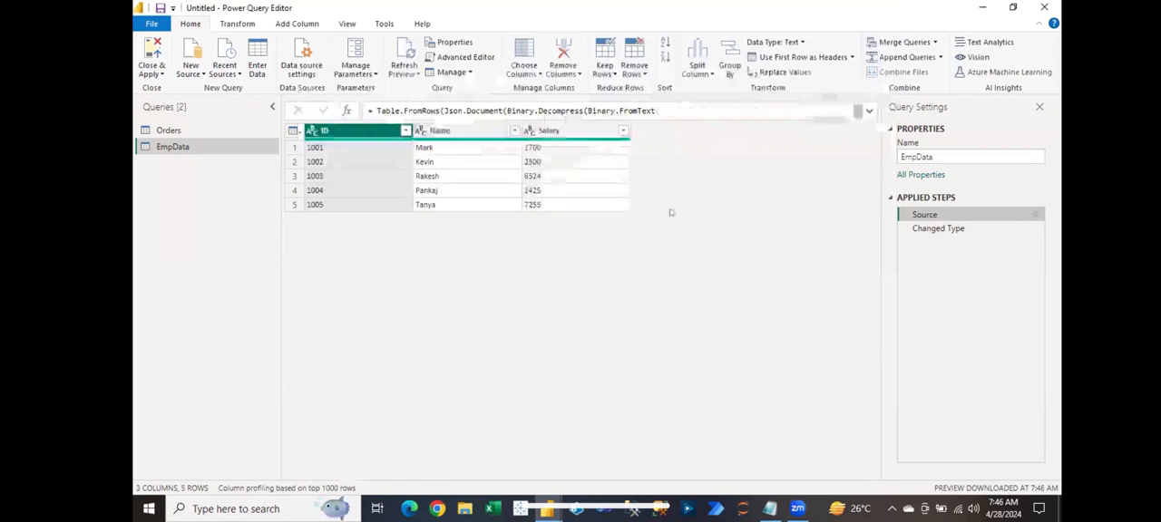
Step: Compare the Source and Changed Type steps of EmpData, examining the Salary column's data type and quality summary
{"action": "left_click", "coordinate": [936, 230]}
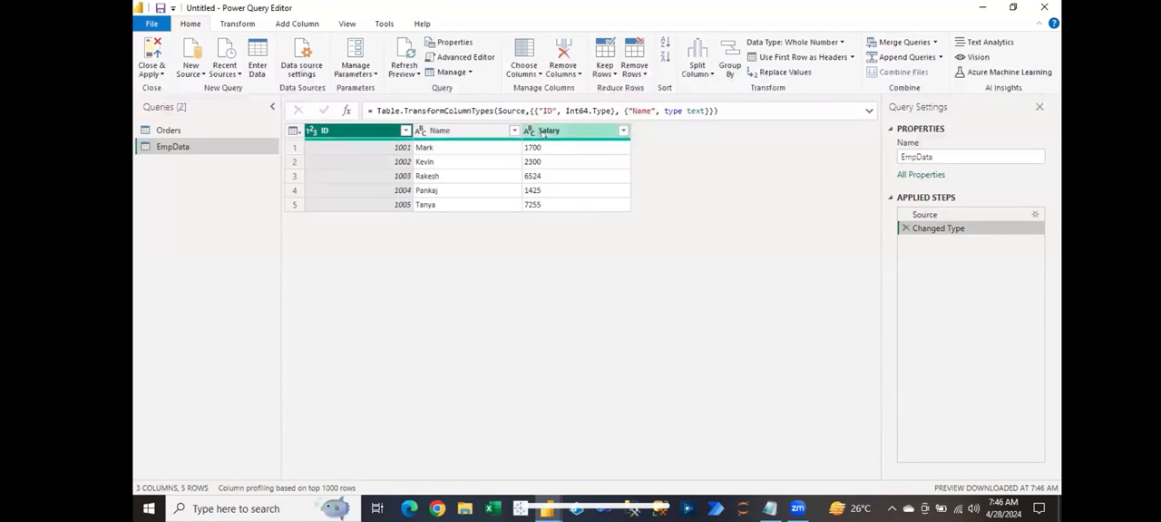
{"action": "left_click", "coordinate": [542, 132]}
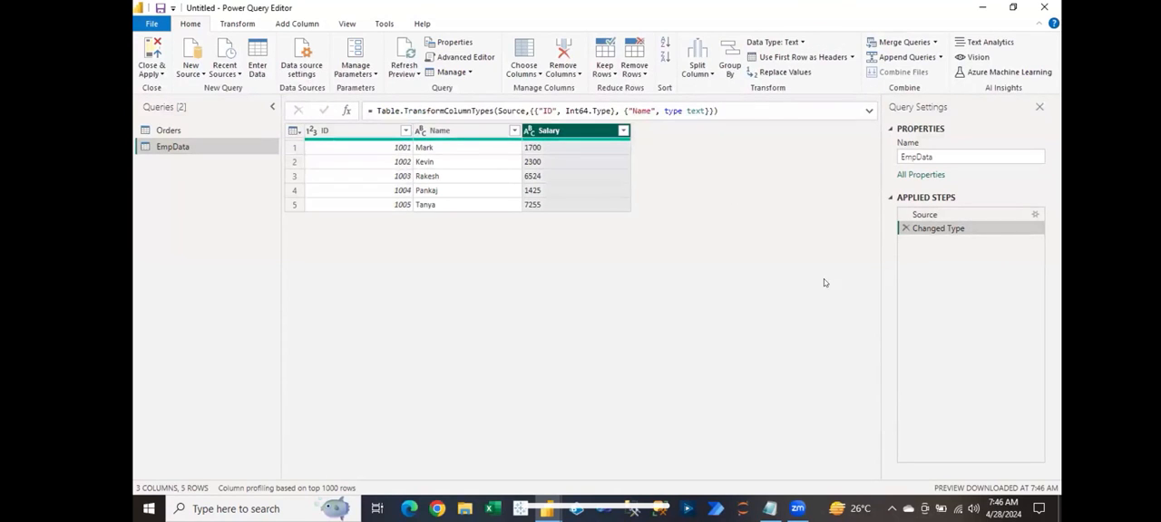
{"action": "left_click", "coordinate": [913, 219]}
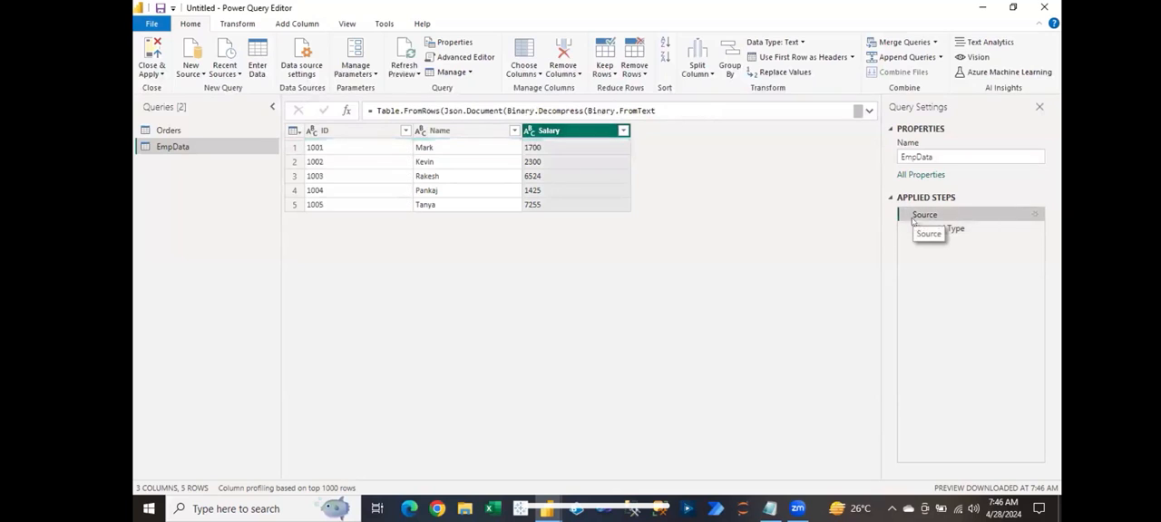
{"action": "left_click", "coordinate": [925, 229]}
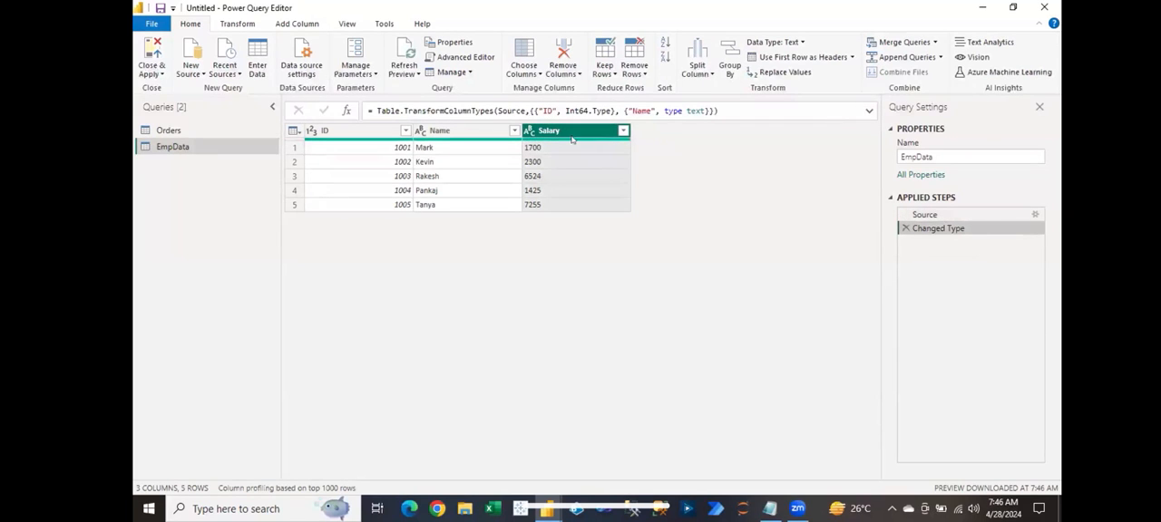
{"action": "mouse_move", "coordinate": [536, 136]}
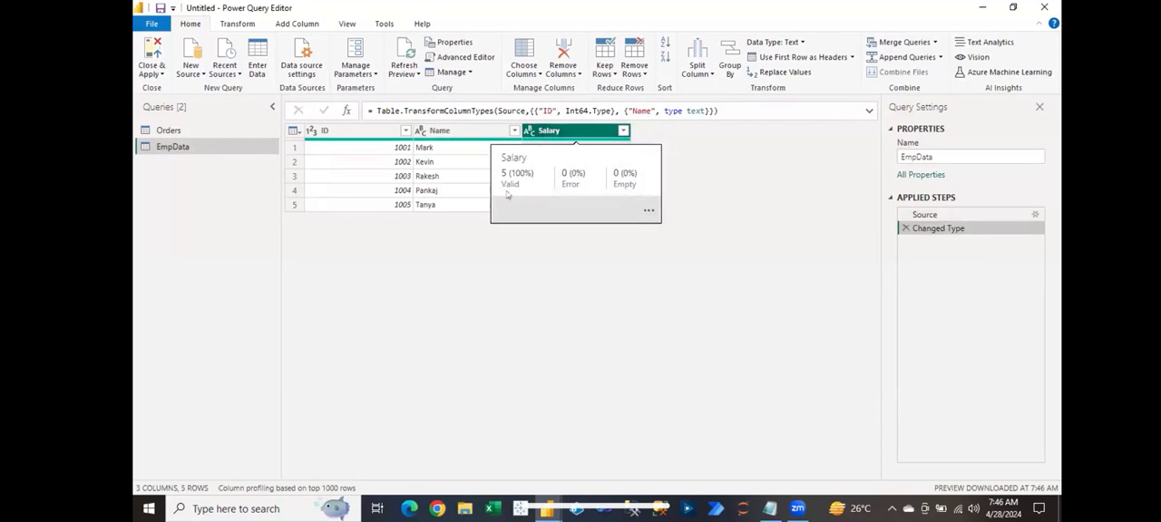
{"action": "left_click", "coordinate": [437, 165]}
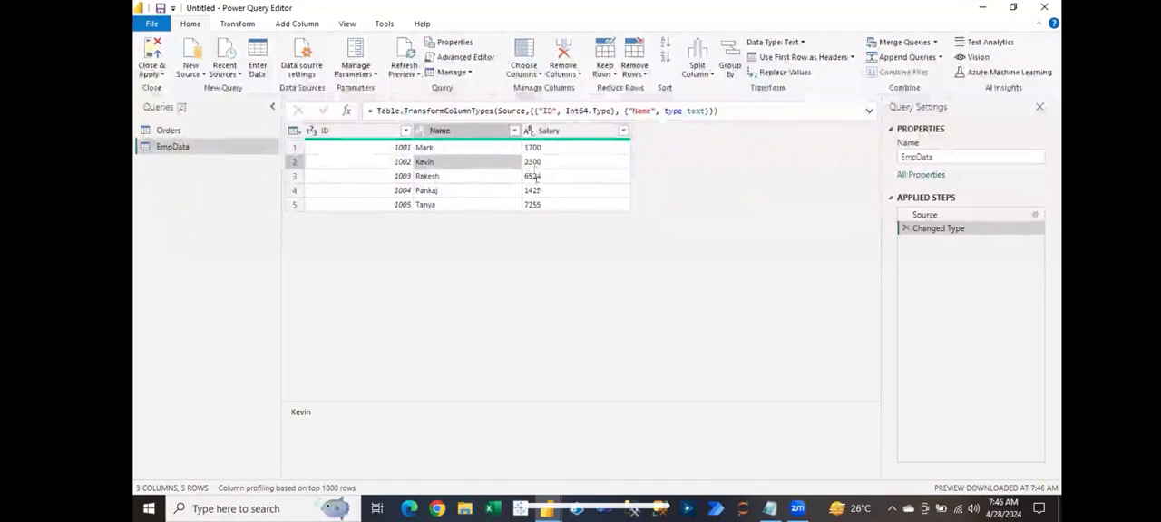
Step: Change the Salary column's data type to Whole Number and select its second-row cell
{"action": "left_click", "coordinate": [530, 134]}
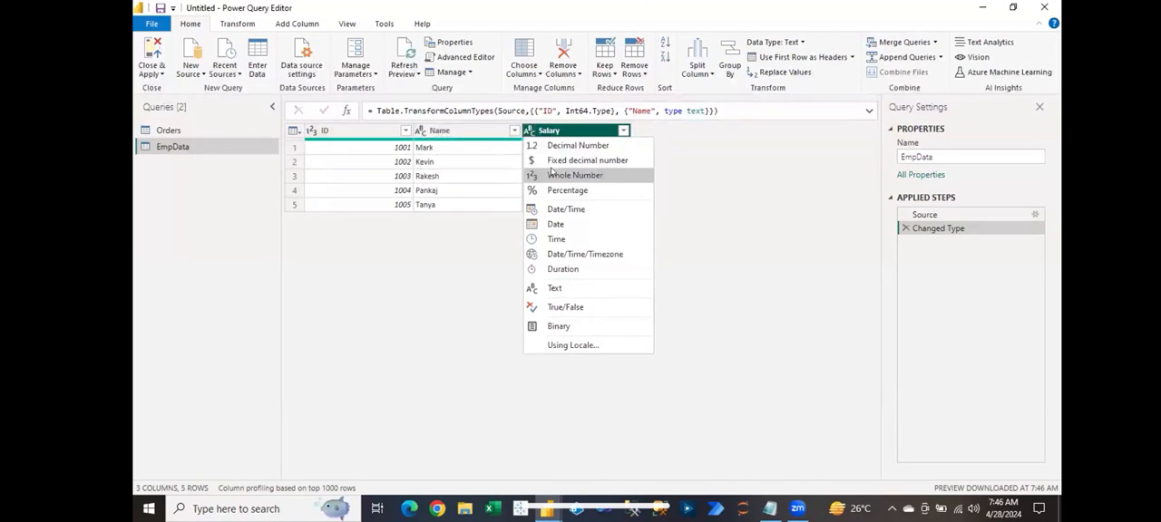
{"action": "left_click", "coordinate": [563, 176]}
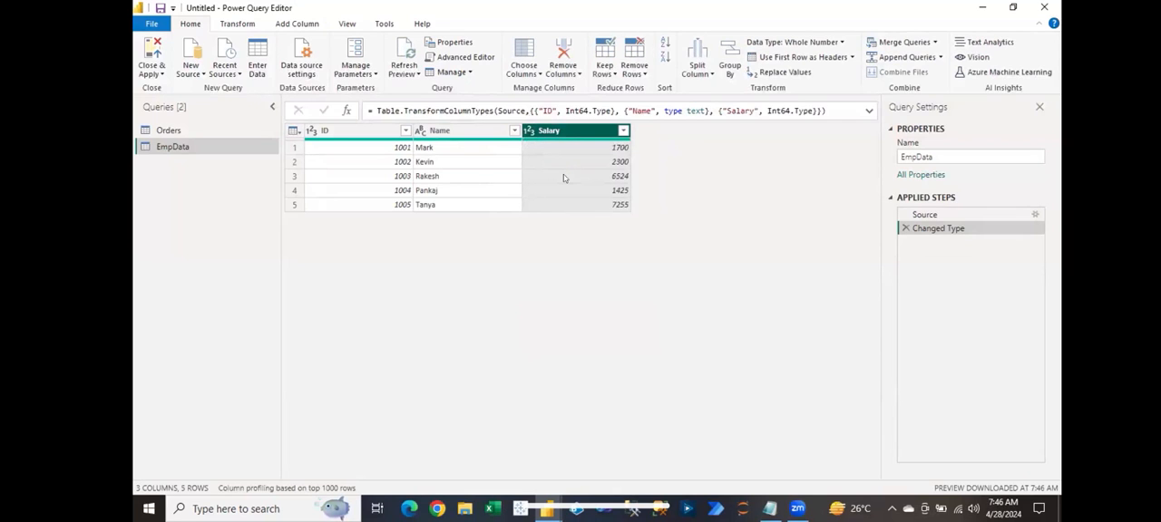
{"action": "left_click", "coordinate": [564, 164]}
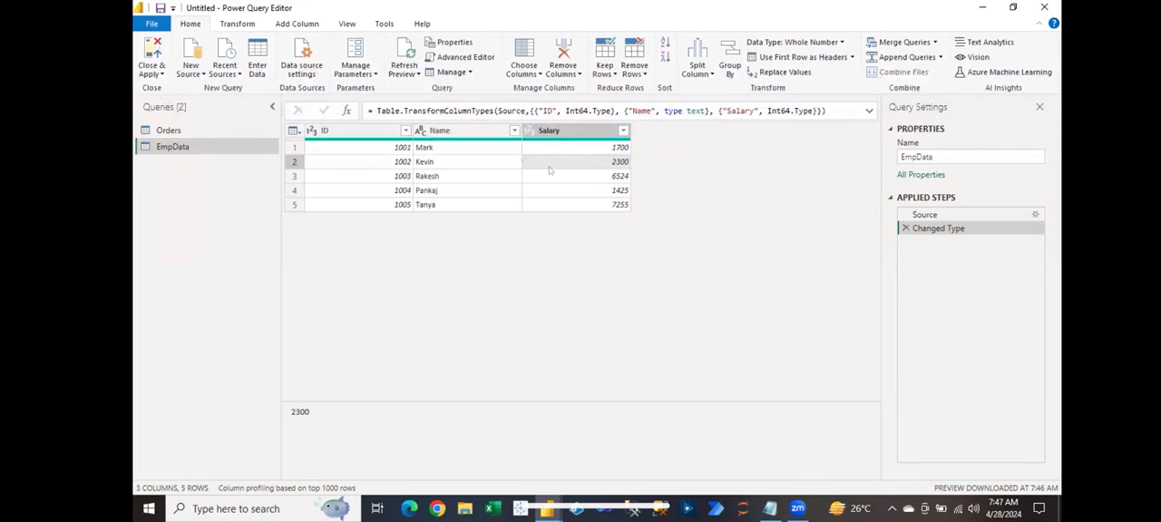
Step: Review the data sources of the current file and the parameter management options without changing anything
{"action": "left_click", "coordinate": [300, 62]}
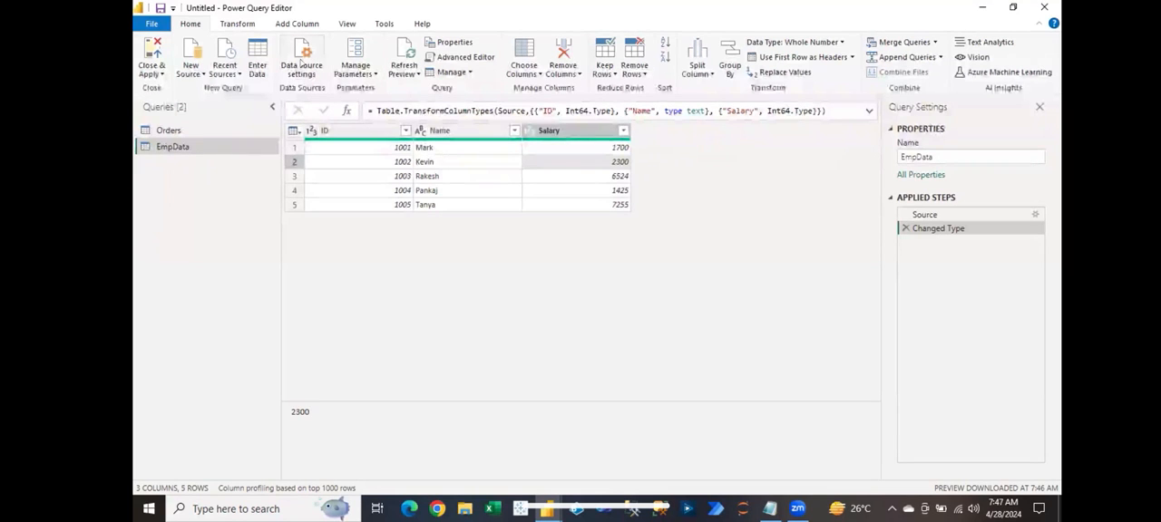
{"action": "left_click", "coordinate": [300, 62]}
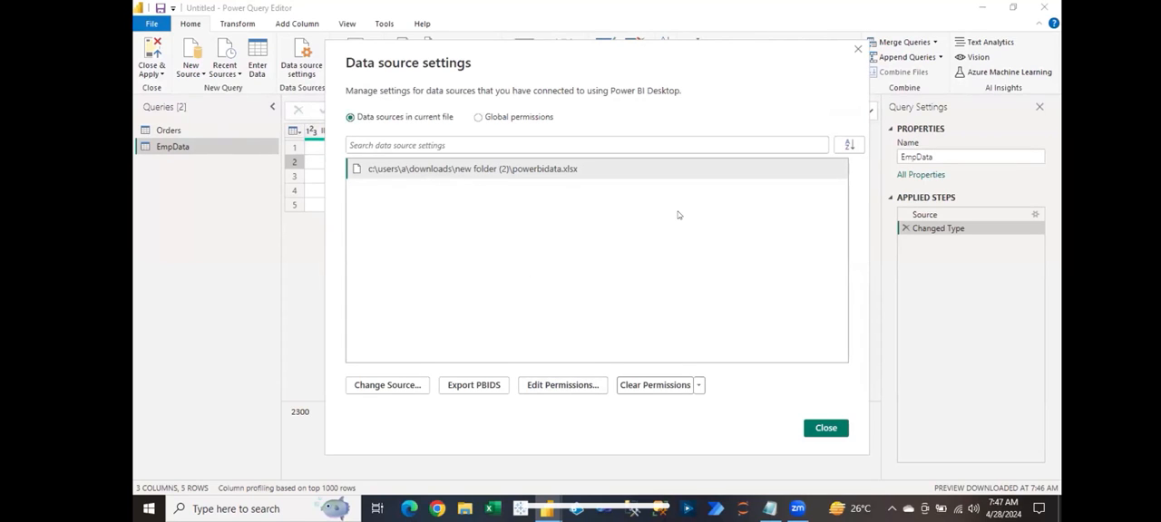
{"action": "left_click", "coordinate": [857, 51]}
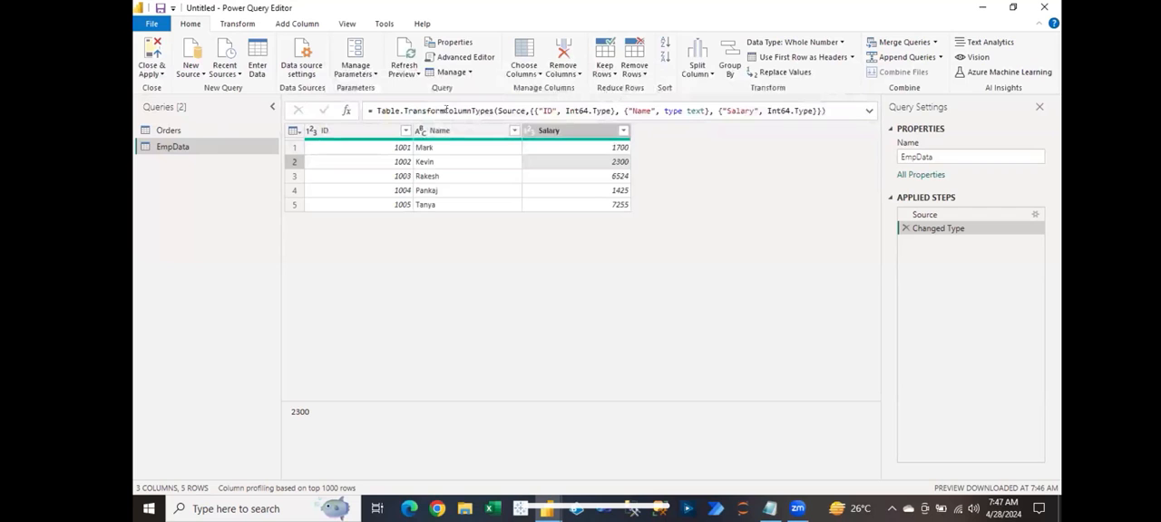
{"action": "left_click", "coordinate": [368, 74]}
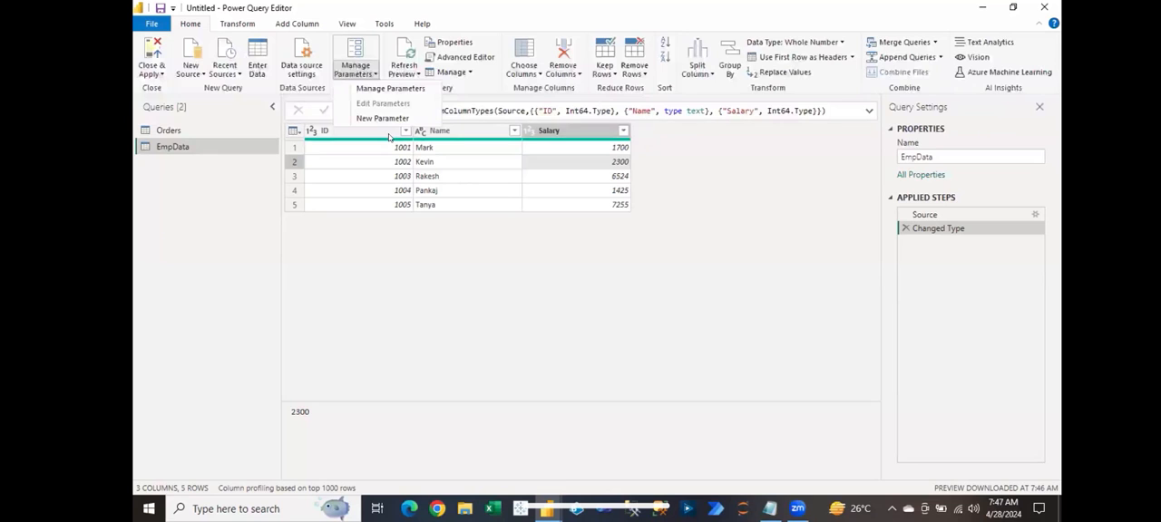
{"action": "left_click", "coordinate": [193, 129]}
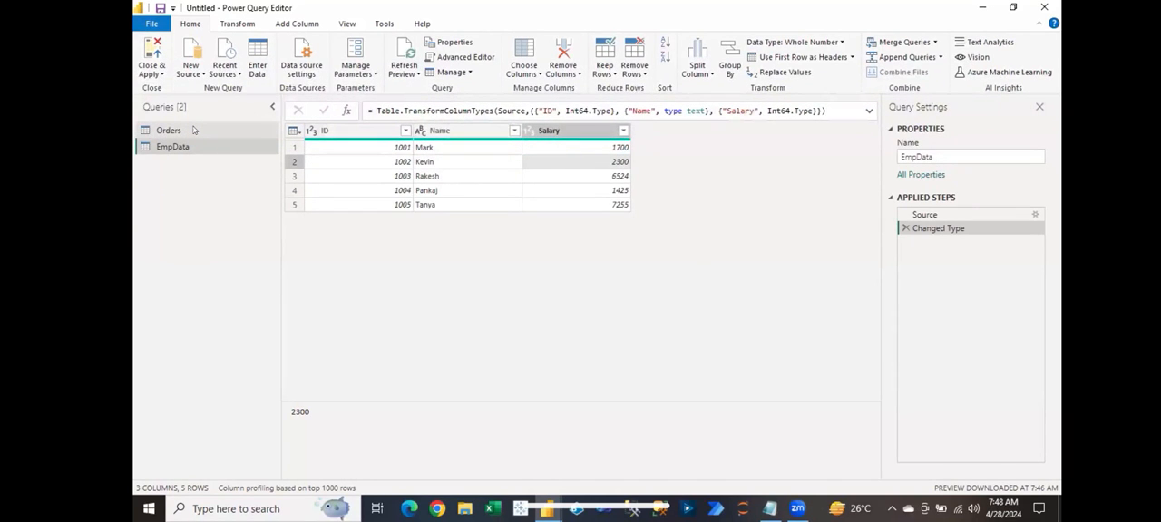
Step: Switch to Power BI Desktop, view its Home commands, and return to the Power Query Editor through Transform data
{"action": "mouse_move", "coordinate": [547, 508]}
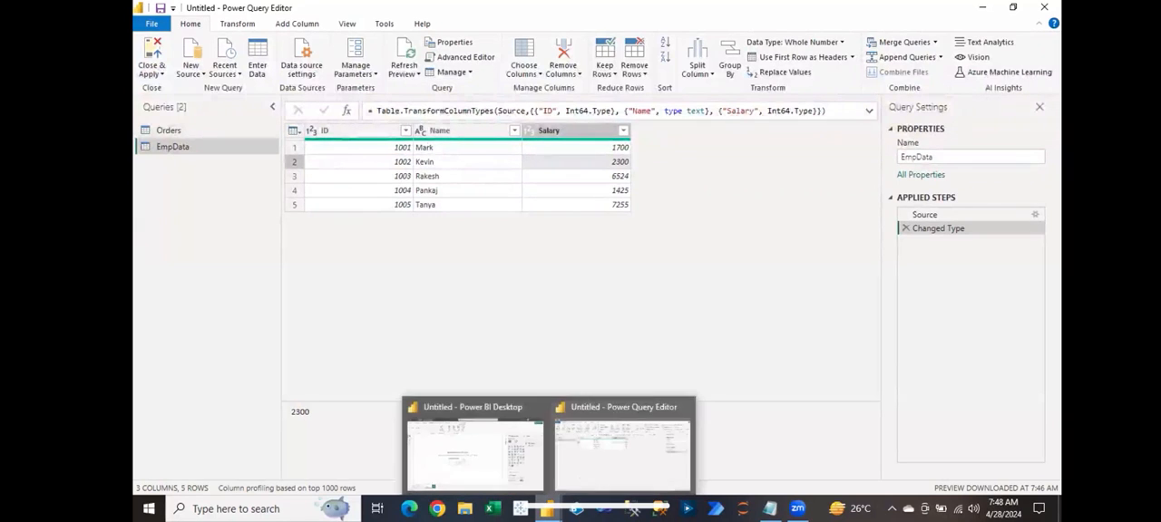
{"action": "left_click", "coordinate": [506, 475]}
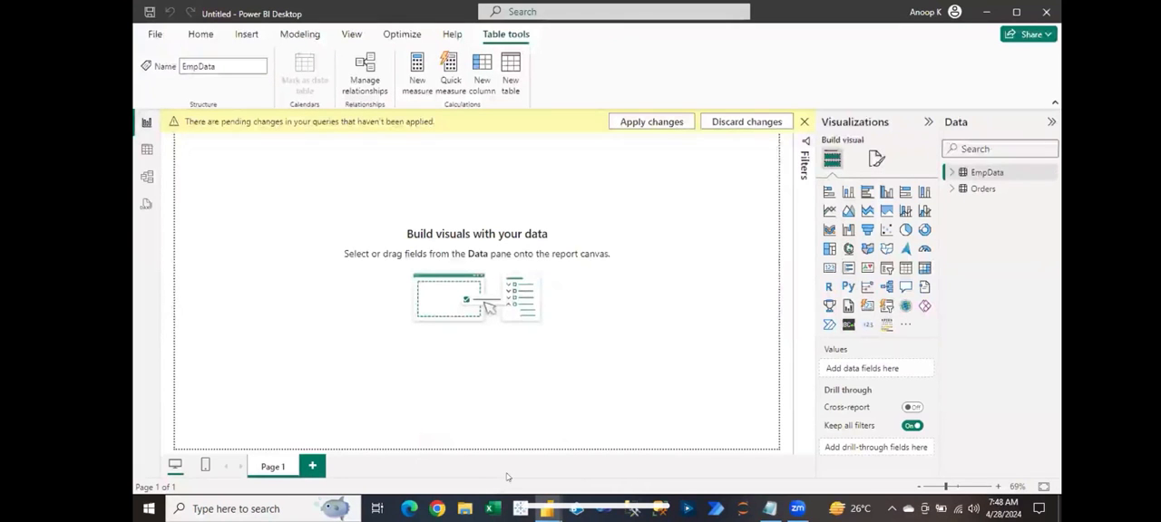
{"action": "left_click", "coordinate": [205, 37]}
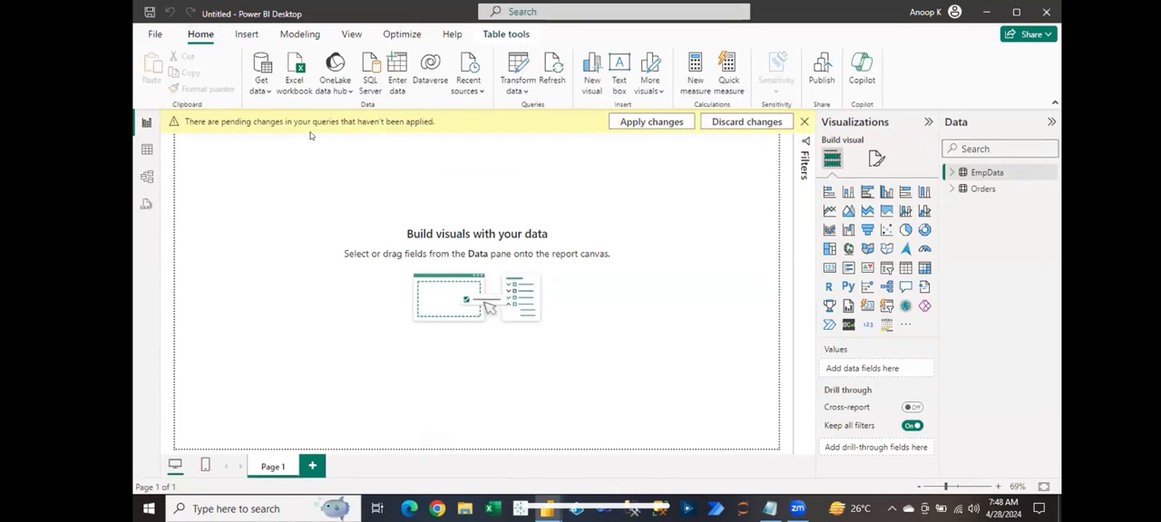
{"action": "left_click", "coordinate": [514, 92]}
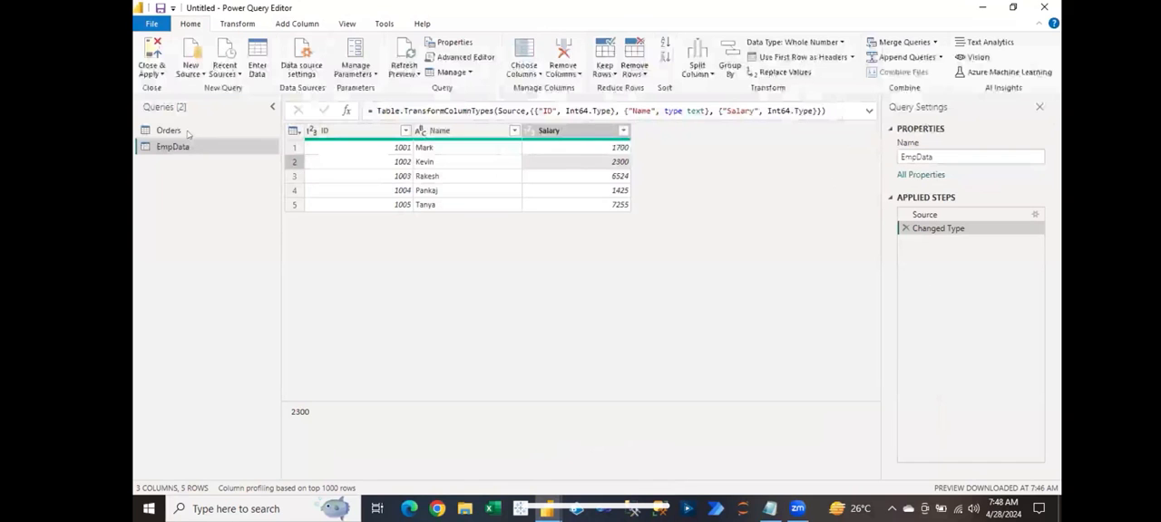
Step: Open the Orders query and review the commands available for the Ship Mode column without applying any
{"action": "left_click", "coordinate": [180, 132]}
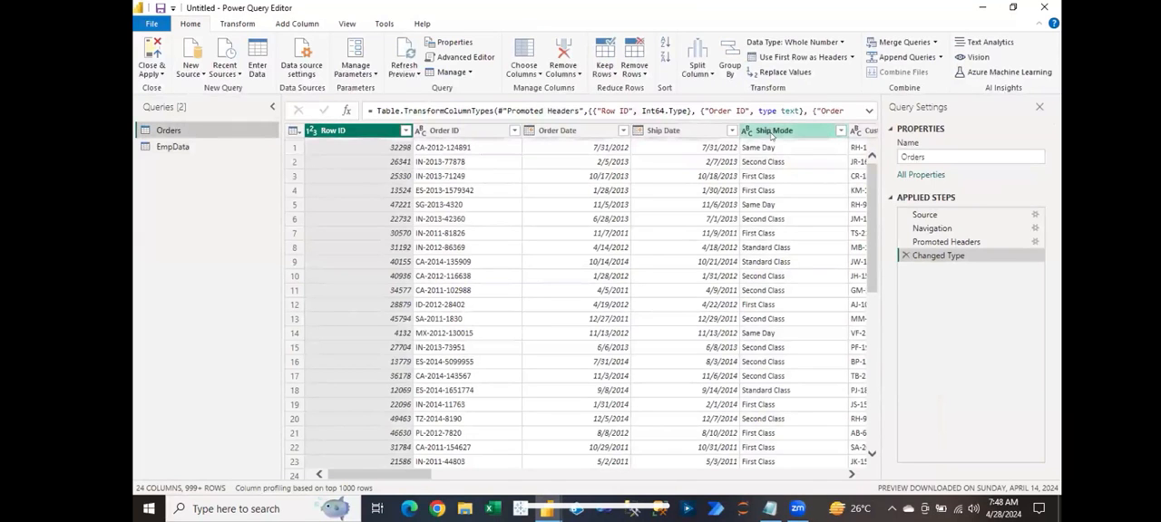
{"action": "left_click", "coordinate": [771, 134]}
{"action": "right_click", "coordinate": [771, 134]}
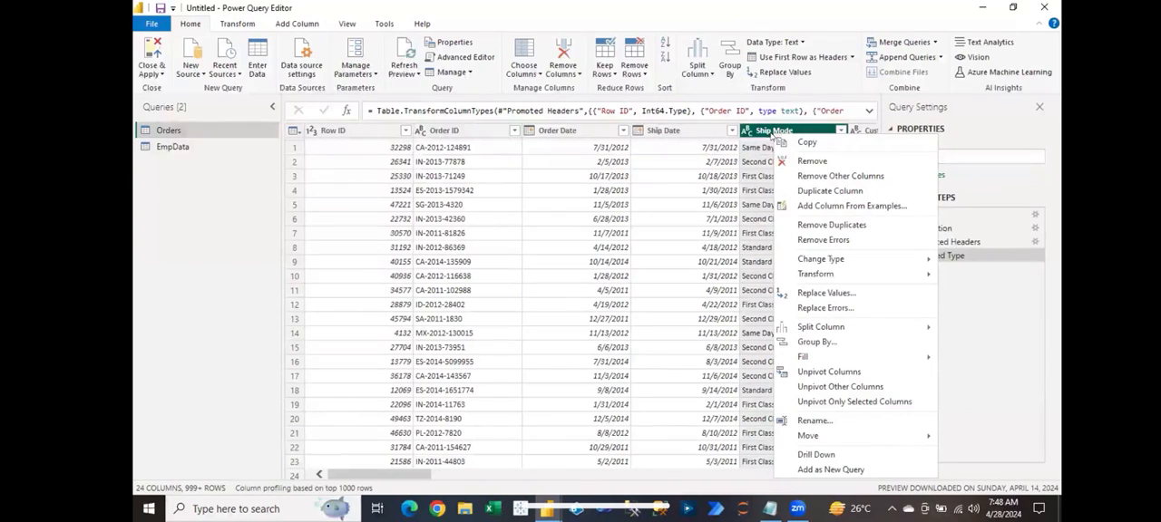
{"action": "left_click", "coordinate": [704, 225]}
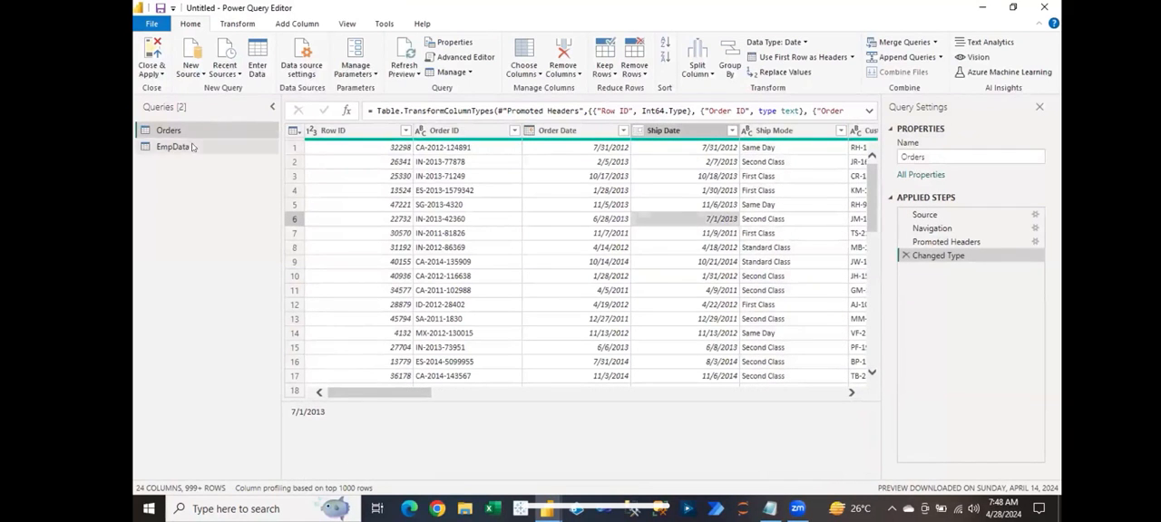
Step: Inspect the EmpData query's properties without changing them, and open the query management options
{"action": "left_click", "coordinate": [177, 146]}
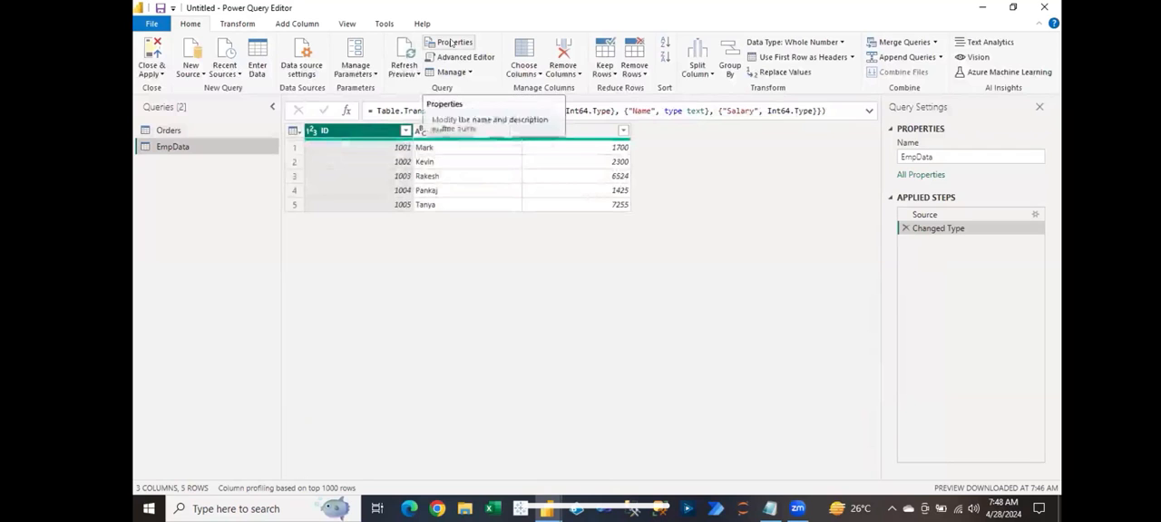
{"action": "left_click", "coordinate": [453, 42]}
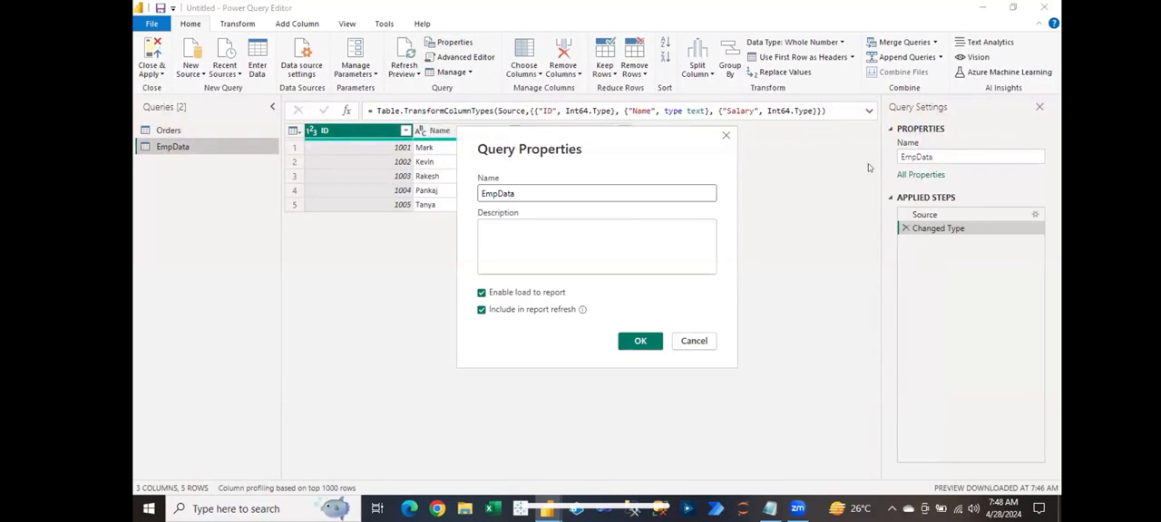
{"action": "left_click_drag", "start_coordinate": [521, 193], "coordinate": [463, 195]}
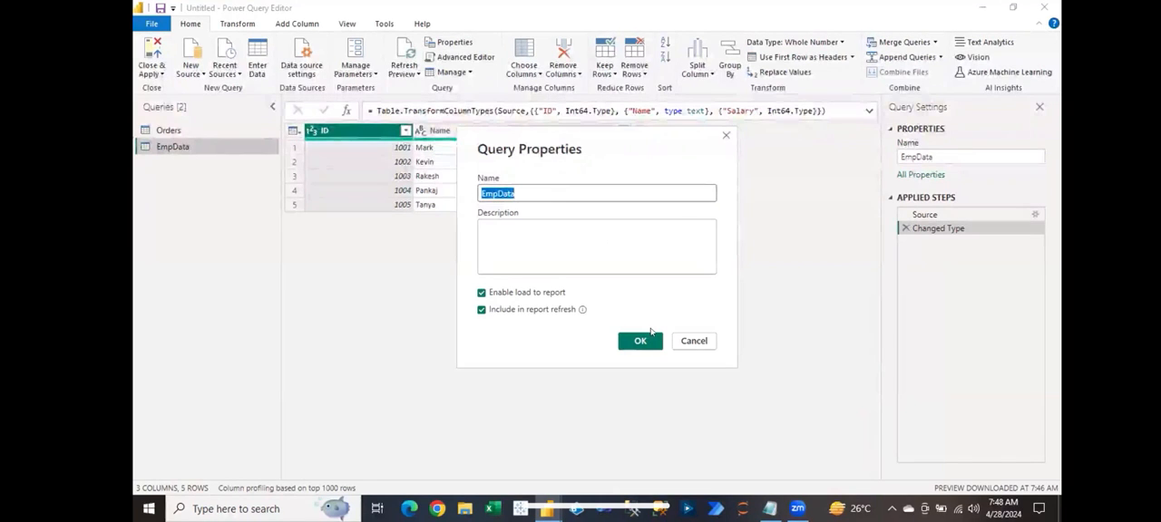
{"action": "left_click", "coordinate": [695, 343]}
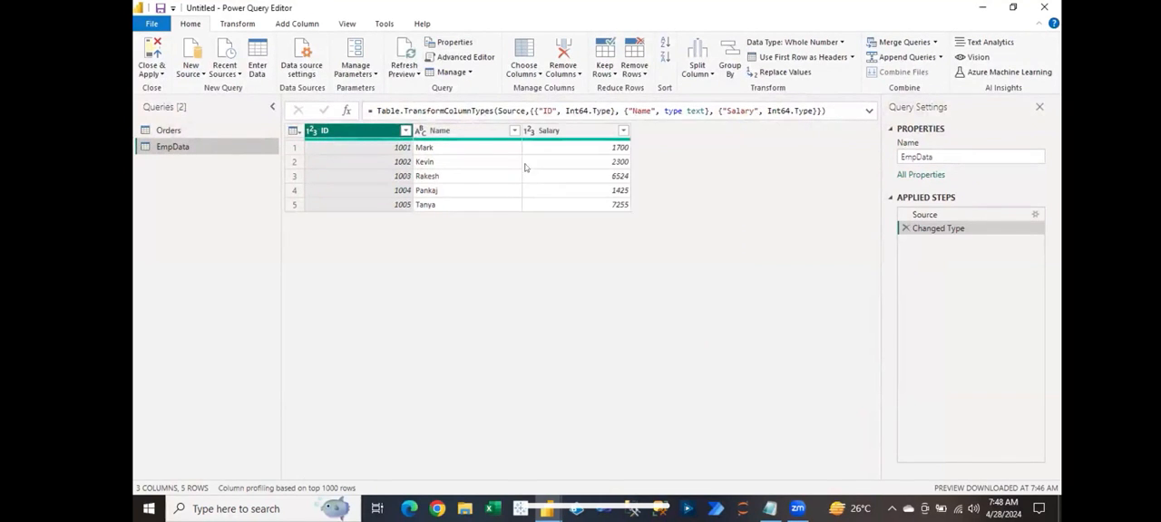
{"action": "left_click", "coordinate": [468, 72]}
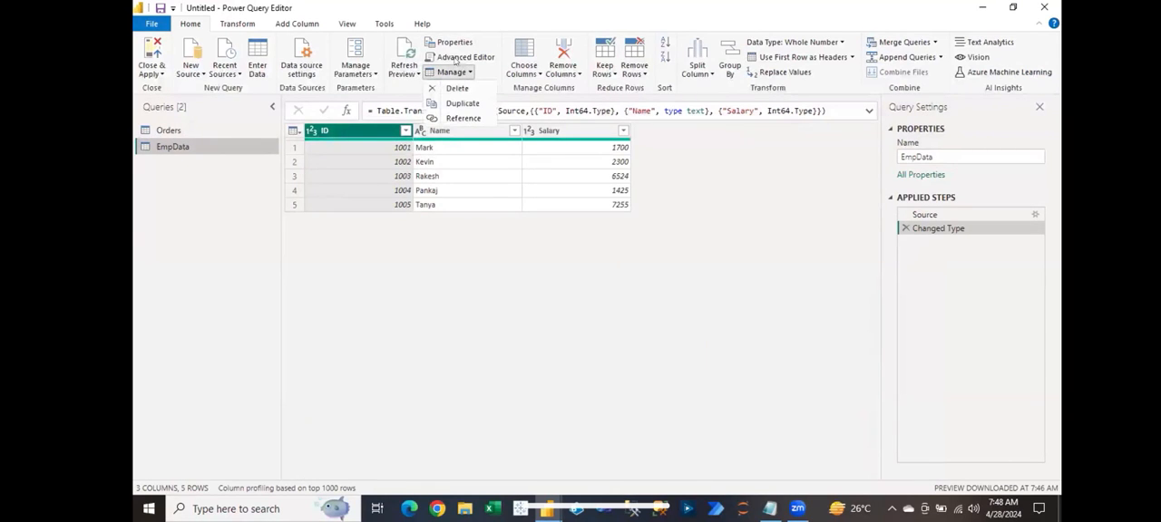
Step: Review the EmpData query's full M code in the Advanced Editor and leave it unchanged
{"action": "left_click", "coordinate": [470, 56]}
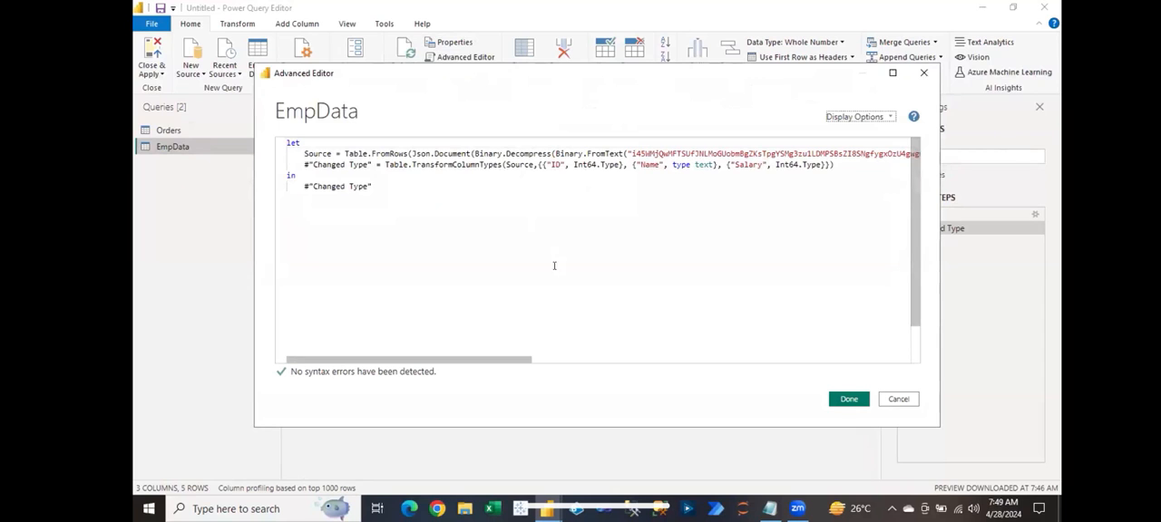
{"action": "left_click_drag", "start_coordinate": [531, 362], "coordinate": [721, 370]}
{"action": "left_click_drag", "start_coordinate": [797, 375], "coordinate": [454, 373]}
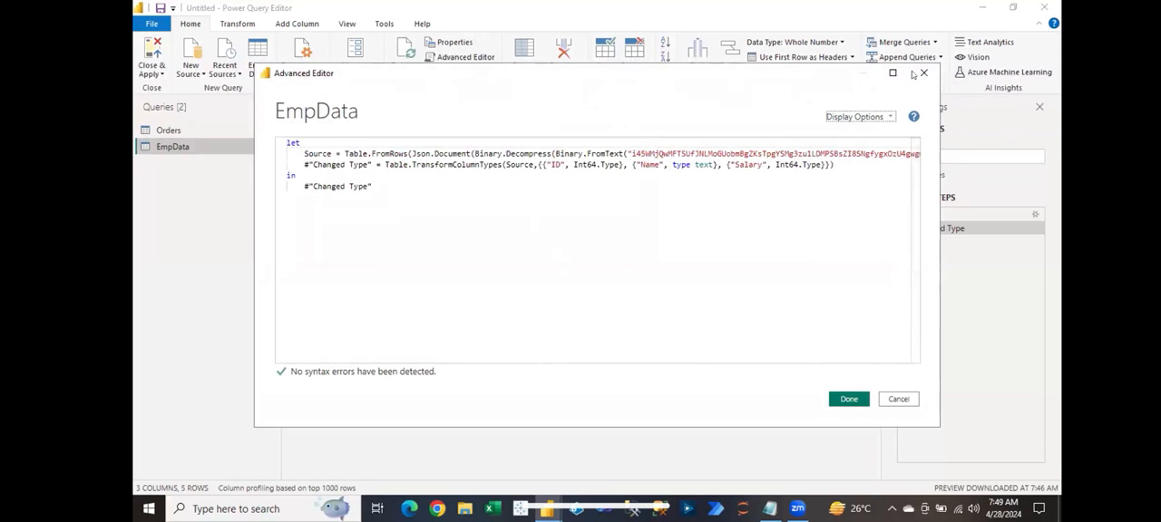
{"action": "left_click", "coordinate": [924, 72]}
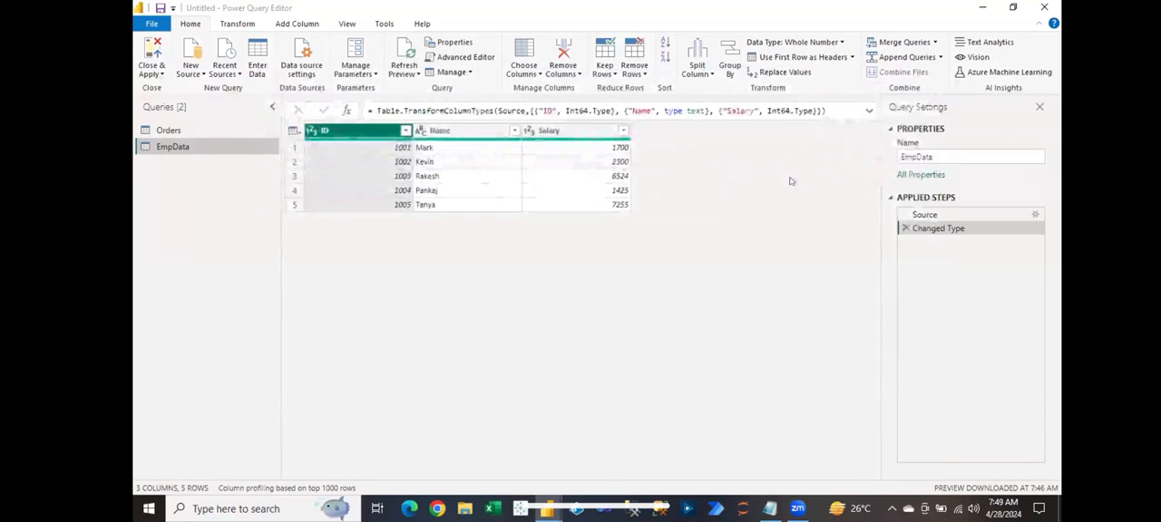
Step: Create a duplicate of the EmpData query
{"action": "left_click", "coordinate": [452, 73]}
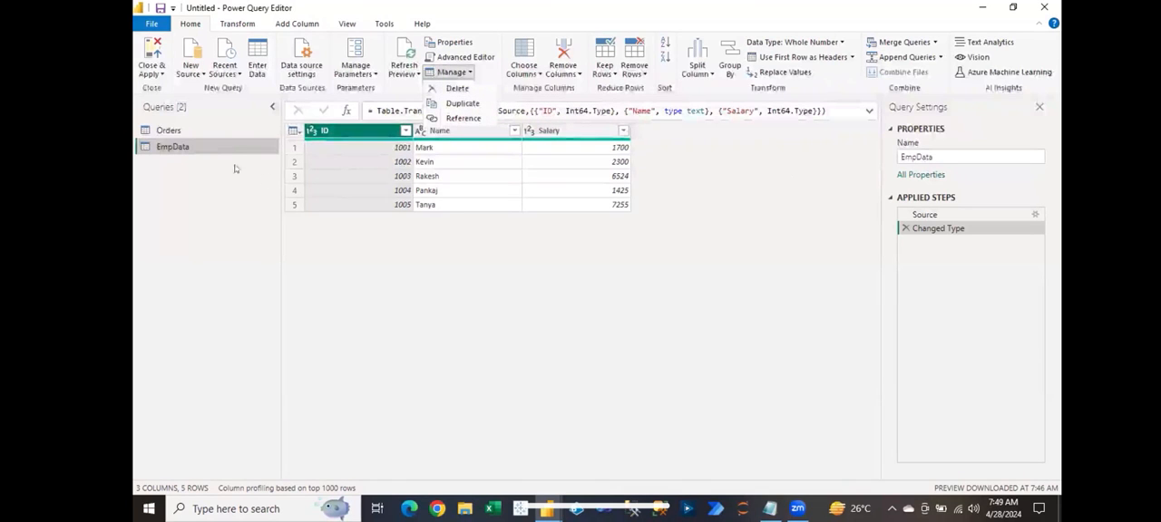
{"action": "left_click", "coordinate": [200, 146]}
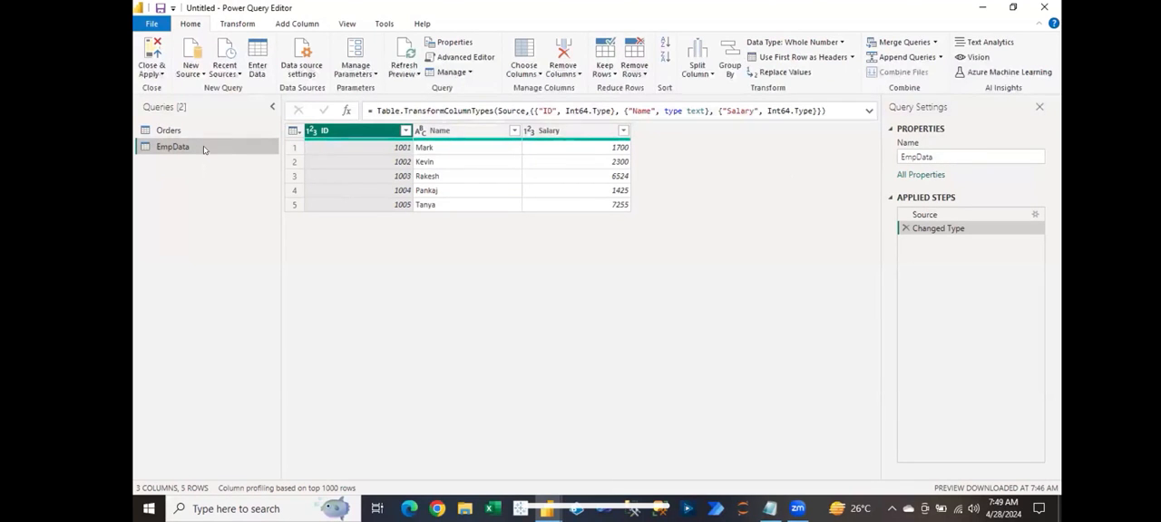
{"action": "left_click", "coordinate": [451, 72]}
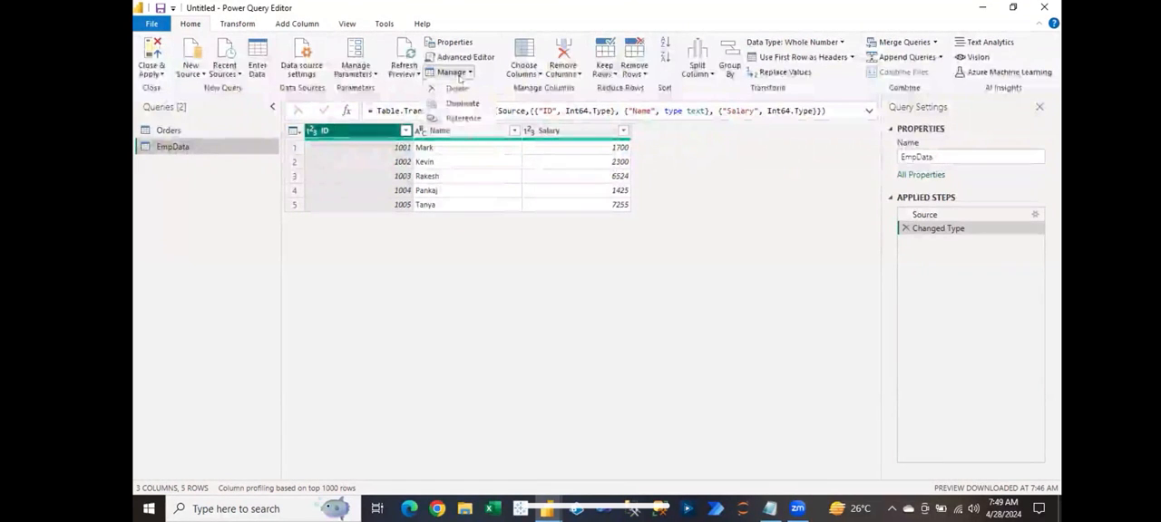
{"action": "left_click", "coordinate": [462, 103]}
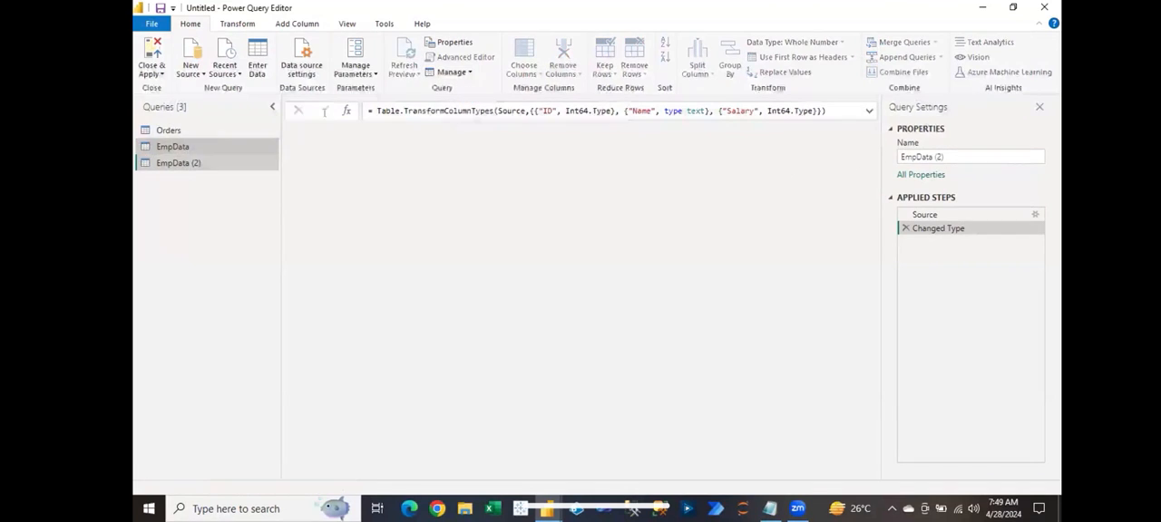
Step: Rename the duplicated query as EmpData-Duplicate
{"action": "double_click", "coordinate": [198, 163]}
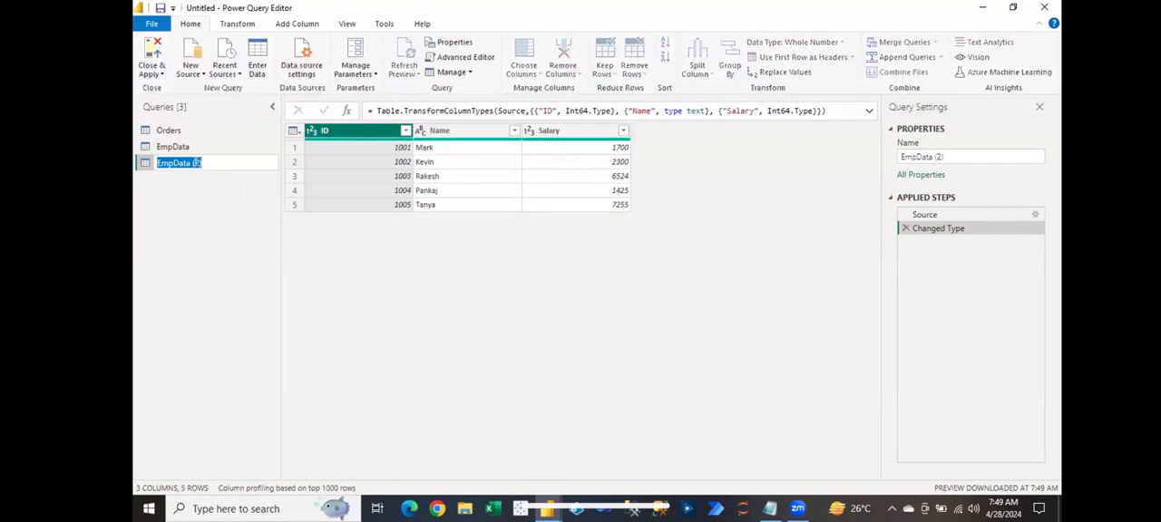
{"action": "left_click", "coordinate": [197, 163]}
{"action": "key", "text": "BackSpace"}
{"action": "key", "text": "BackSpace"}
{"action": "key", "text": "BackSpace"}
{"action": "key", "text": "BackSpace"}
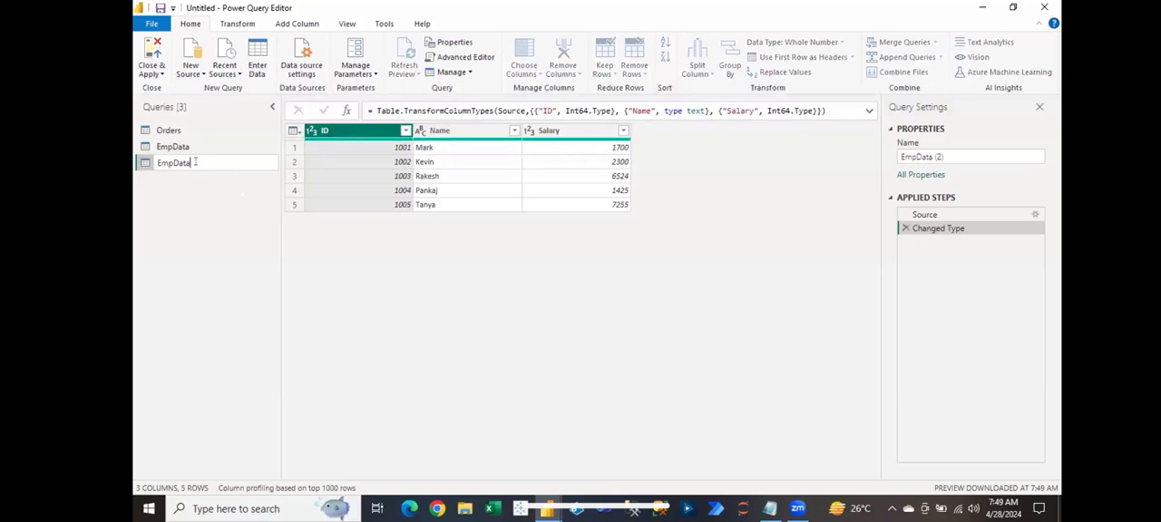
{"action": "type", "text": "-Duplicate"}
{"action": "left_click", "coordinate": [243, 189]}
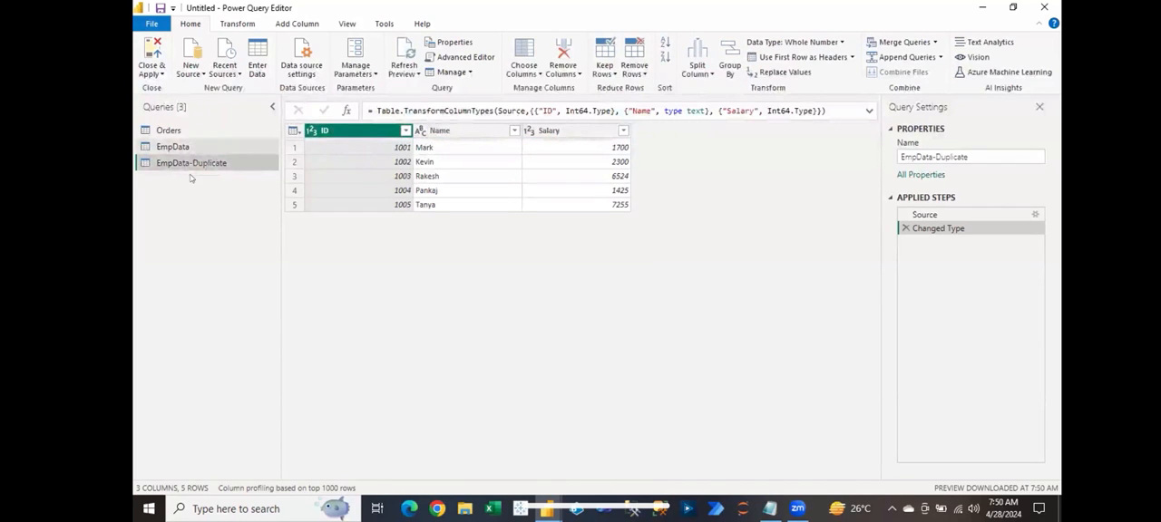
Step: Add a sixth row to EmpData's manually entered source table with the next sequential ID, an employee name and salary 7252
{"action": "left_click", "coordinate": [172, 147]}
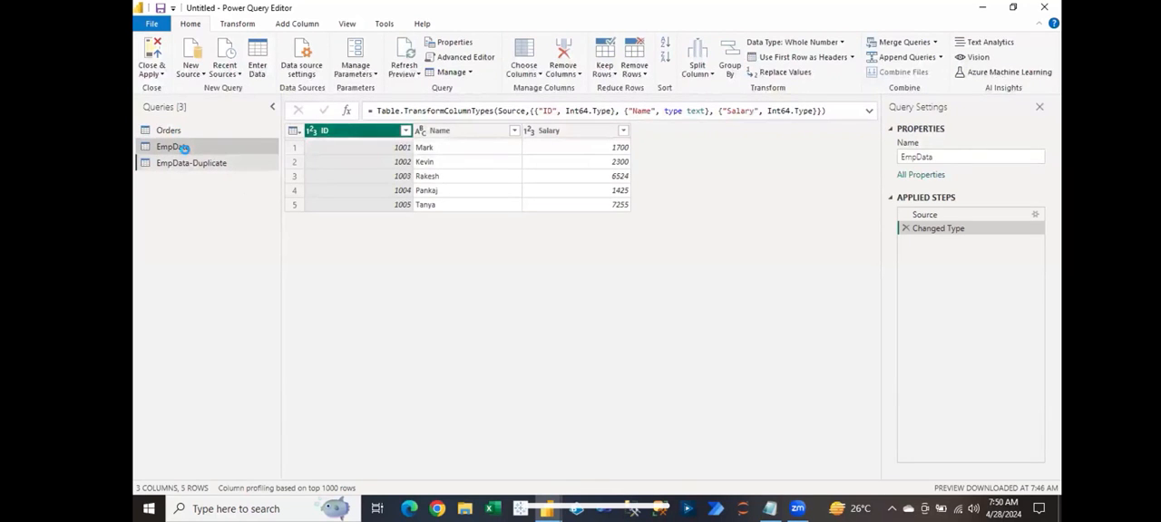
{"action": "left_click", "coordinate": [177, 162]}
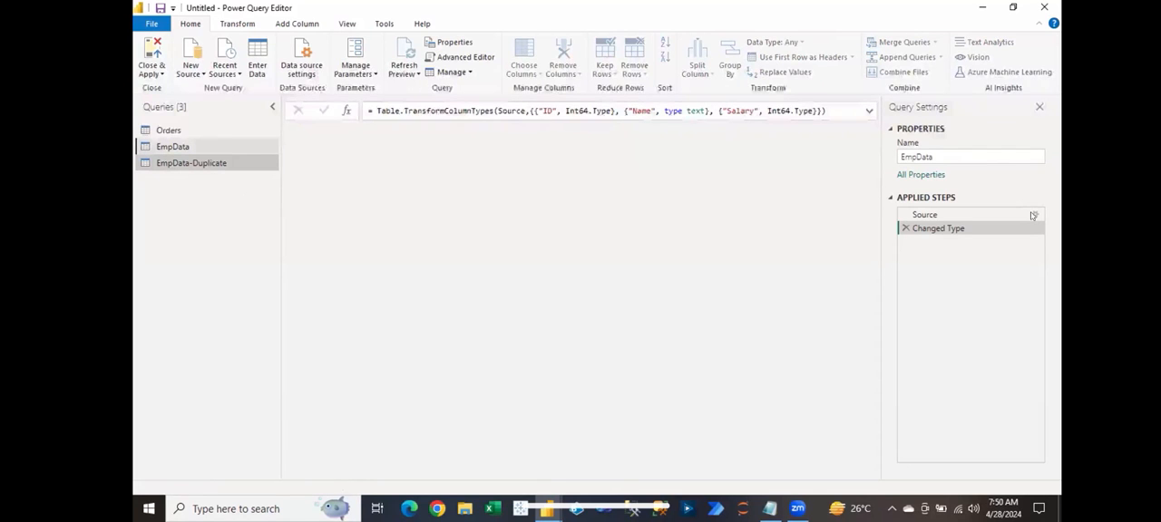
{"action": "left_click", "coordinate": [1032, 215]}
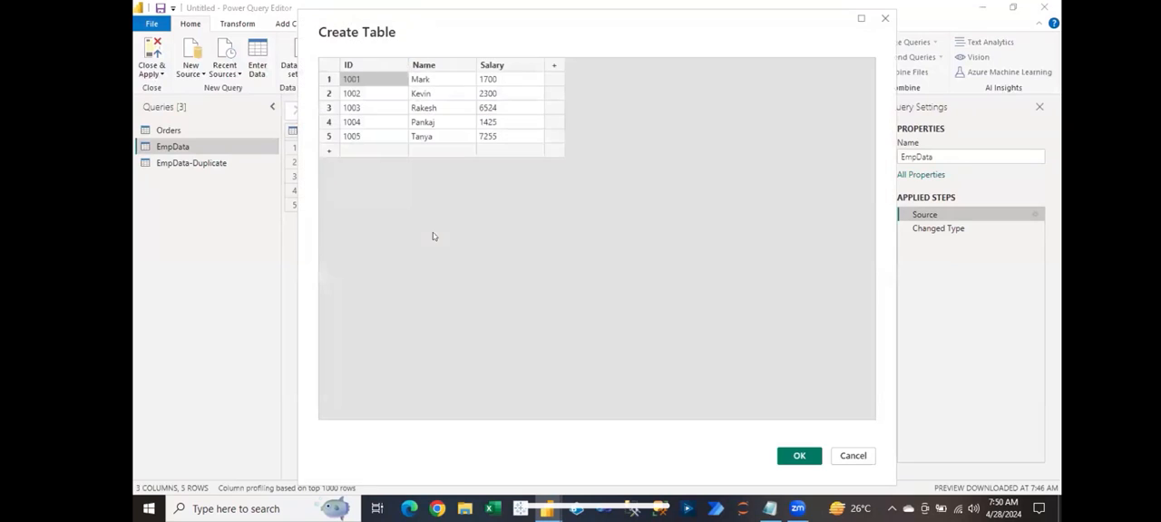
{"action": "left_click", "coordinate": [372, 157]}
{"action": "type", "text": "1006"}
{"action": "key", "text": "Tab"}
{"action": "type", "text": "Jacob"}
{"action": "key", "text": "Tab"}
{"action": "type", "text": "7"}
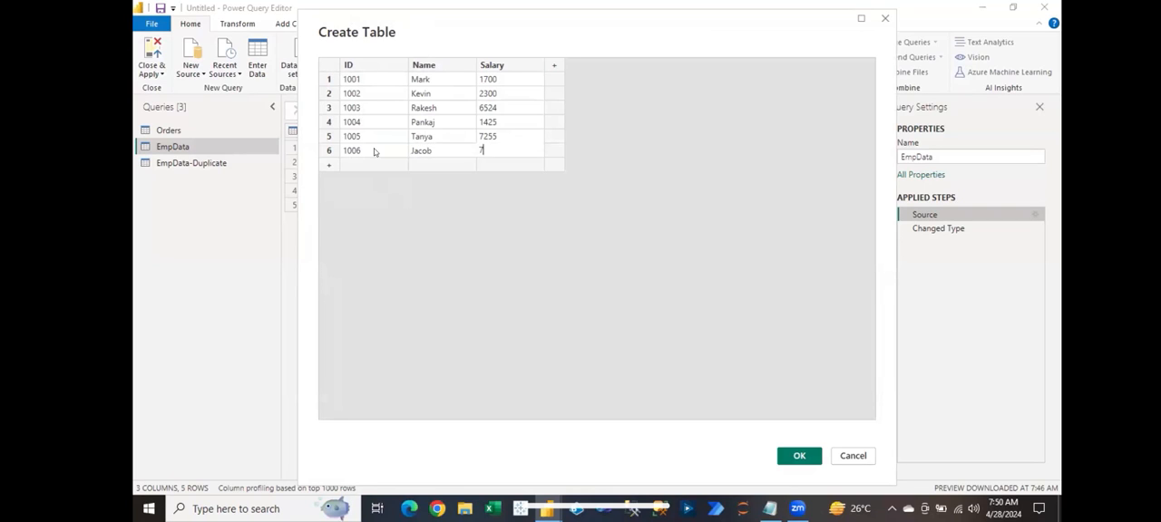
{"action": "type", "text": "252"}
{"action": "left_click", "coordinate": [781, 455]}
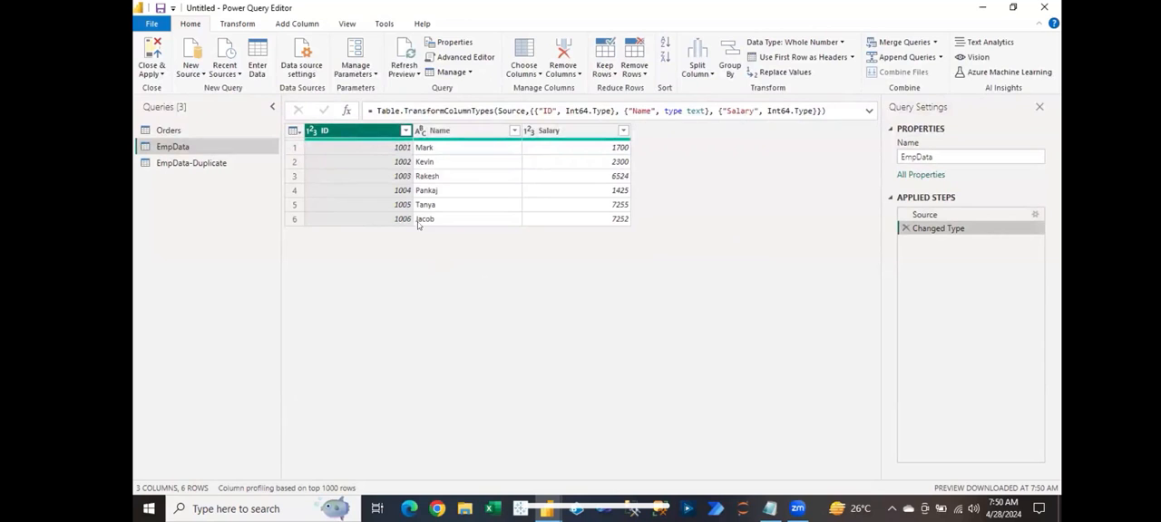
Step: Compare the rows of EmpData-Duplicate with EmpData, and create a new query that references EmpData
{"action": "left_click", "coordinate": [196, 163]}
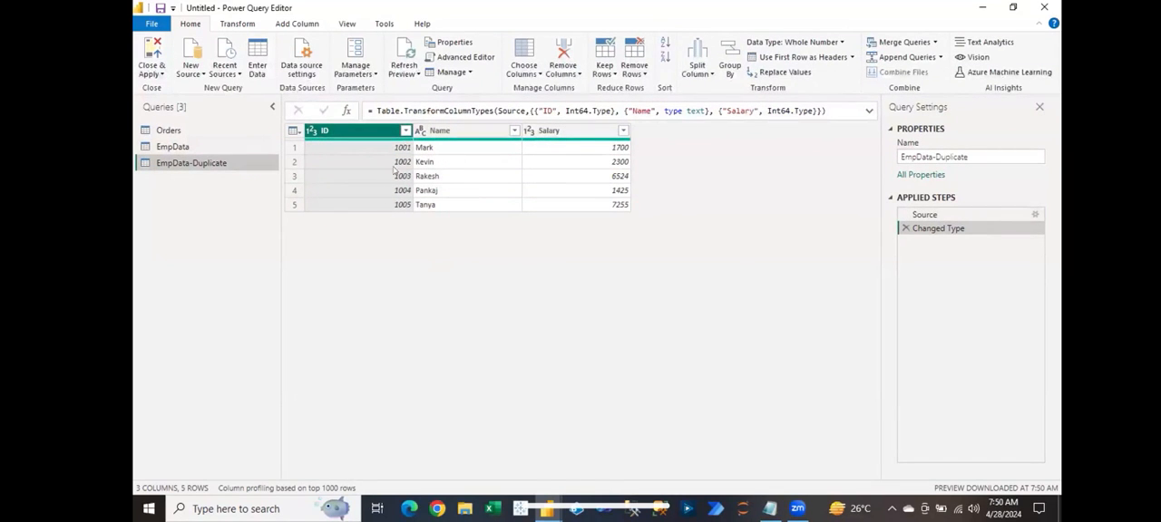
{"action": "left_click", "coordinate": [187, 146]}
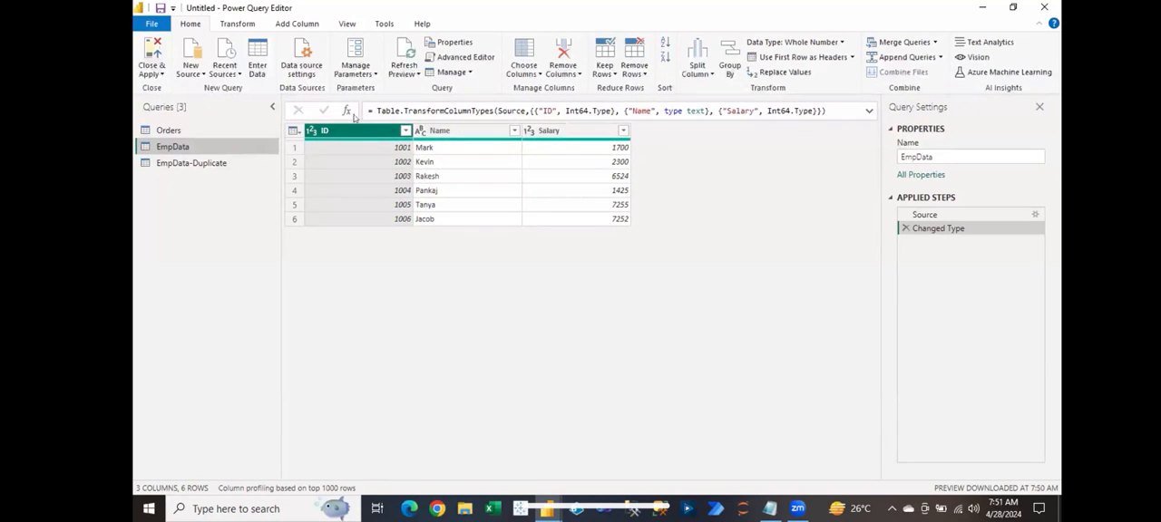
{"action": "left_click", "coordinate": [467, 73]}
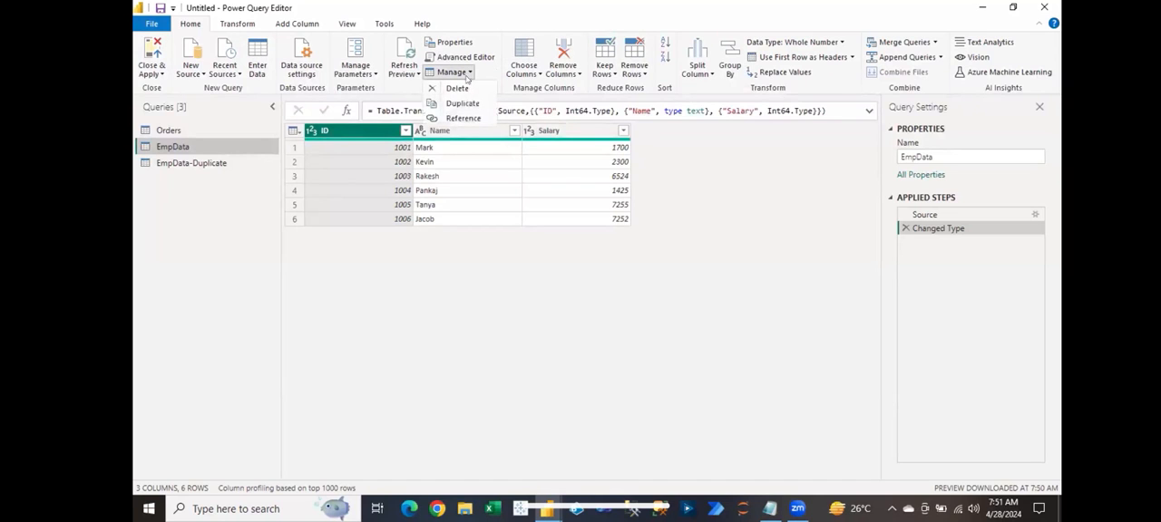
{"action": "left_click", "coordinate": [465, 119]}
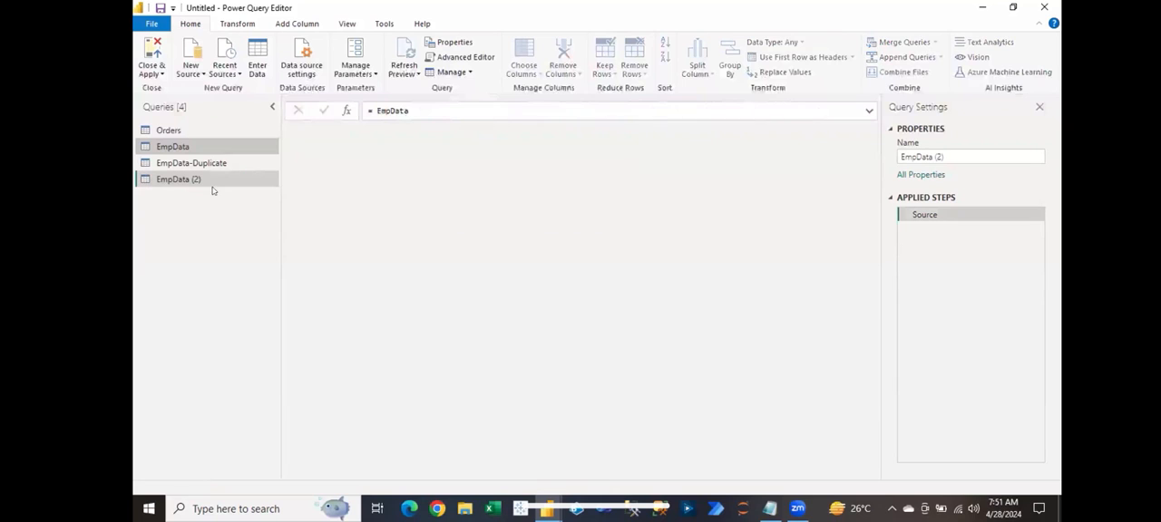
Step: Rename the new referencing query as EmpData-Ref
{"action": "left_click", "coordinate": [188, 180]}
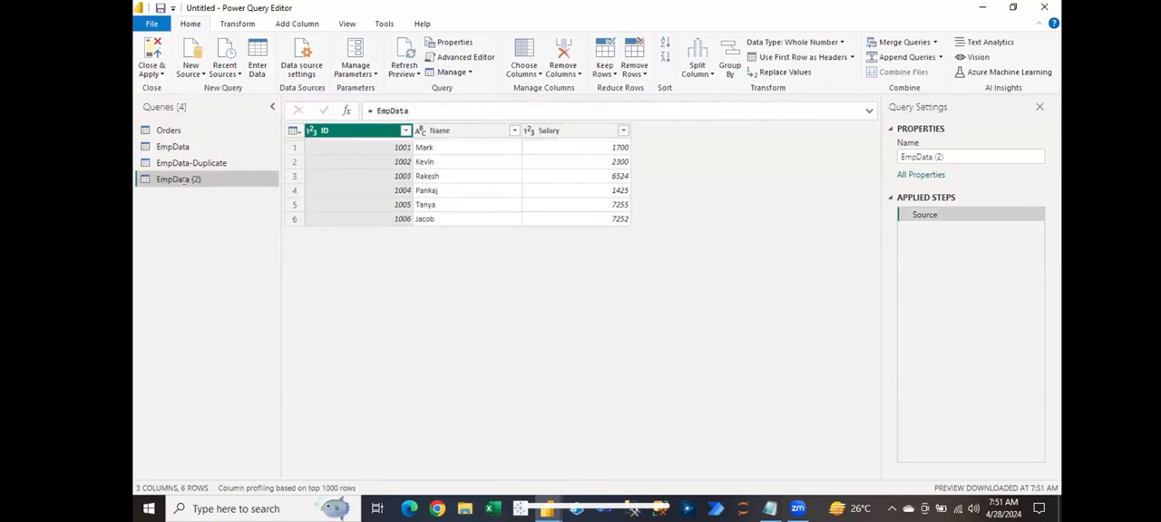
{"action": "double_click", "coordinate": [184, 180]}
{"action": "key", "text": "Right"}
{"action": "key", "text": "BackSpace"}
{"action": "key", "text": "BackSpace"}
{"action": "key", "text": "BackSpace"}
{"action": "key", "text": "BackSpace"}
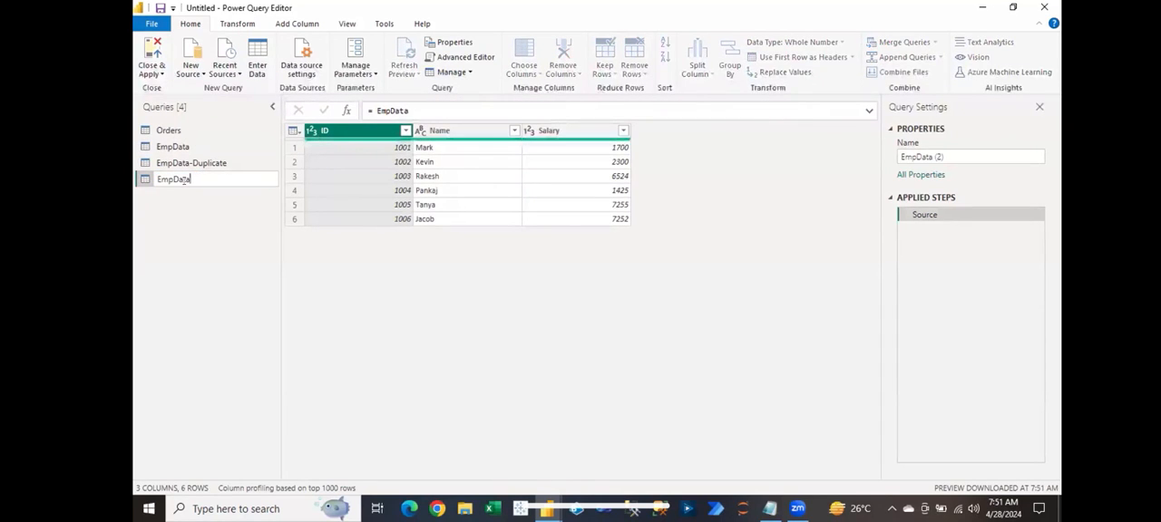
{"action": "type", "text": "-Ref"}
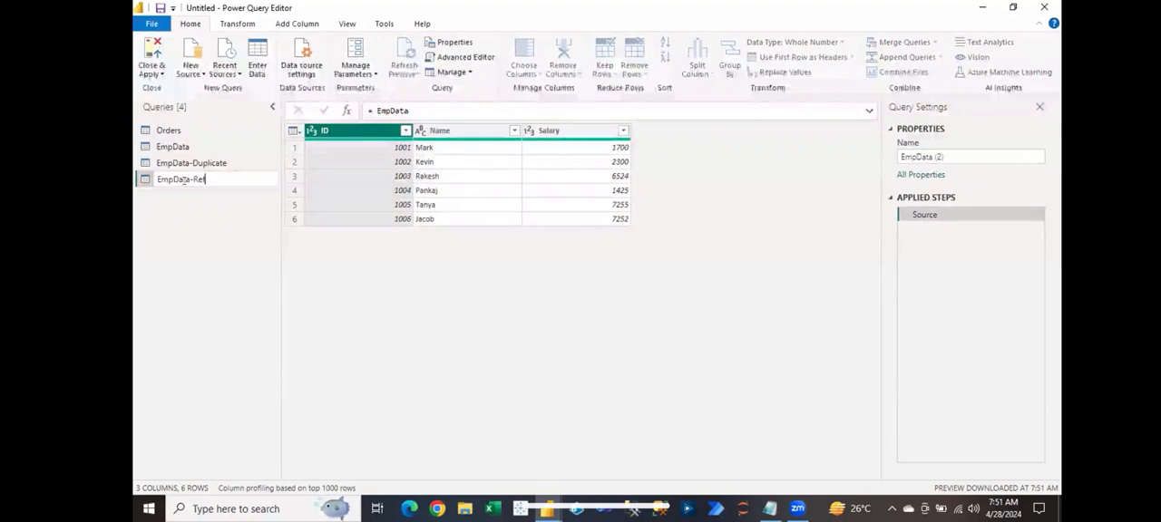
{"action": "key", "text": "Return"}
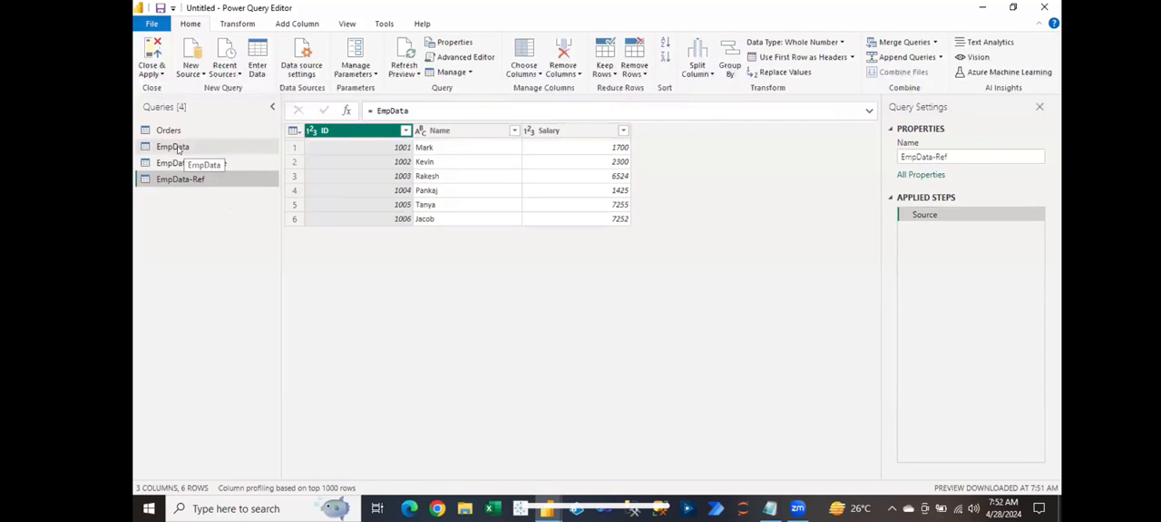
Step: Rename the EmpData columns ID, Name and Salary as EmpID, EmpName and EmpSalary
{"action": "left_click", "coordinate": [175, 147]}
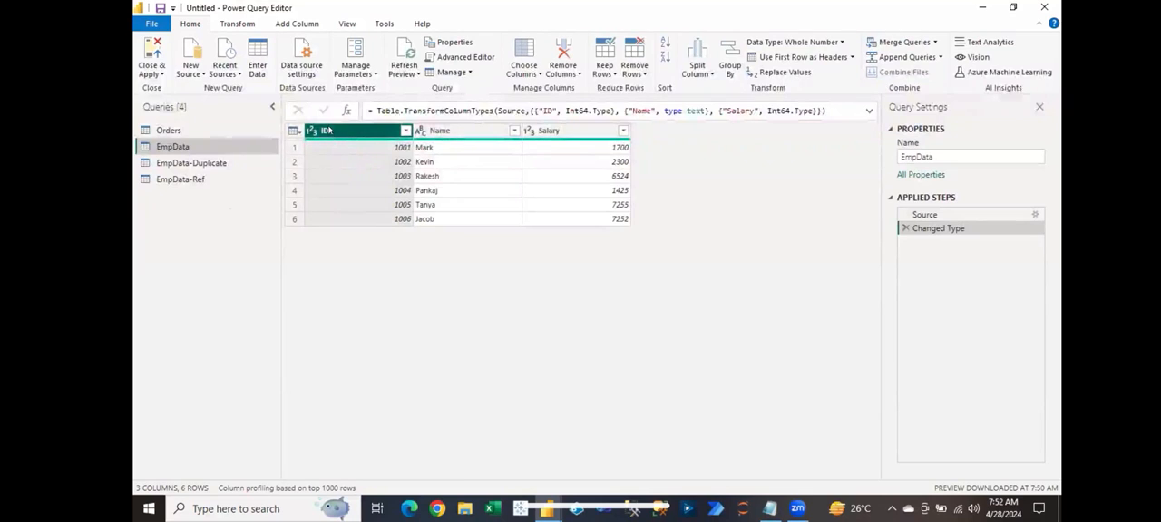
{"action": "double_click", "coordinate": [334, 134]}
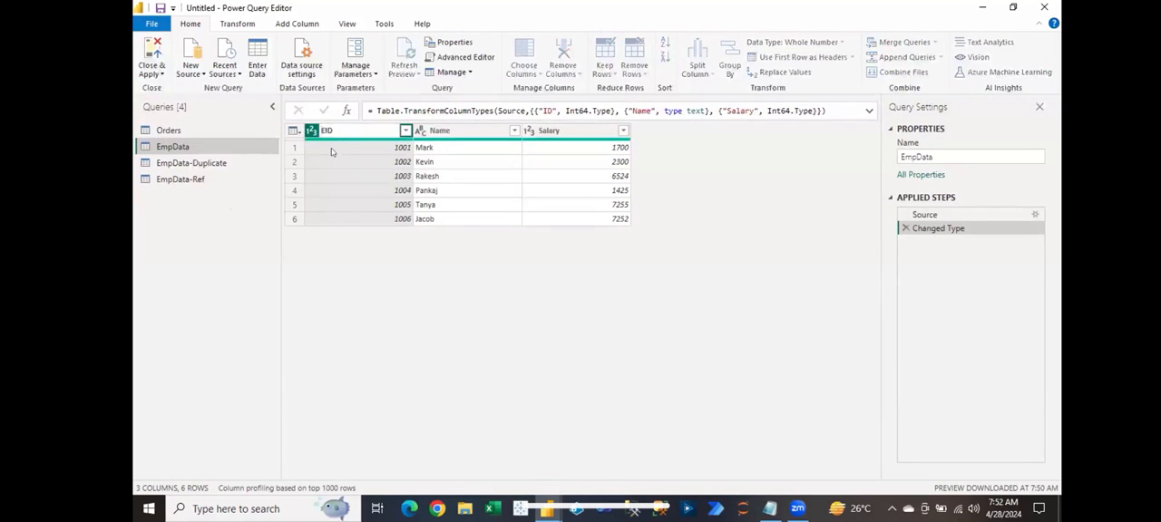
{"action": "key", "text": "Return"}
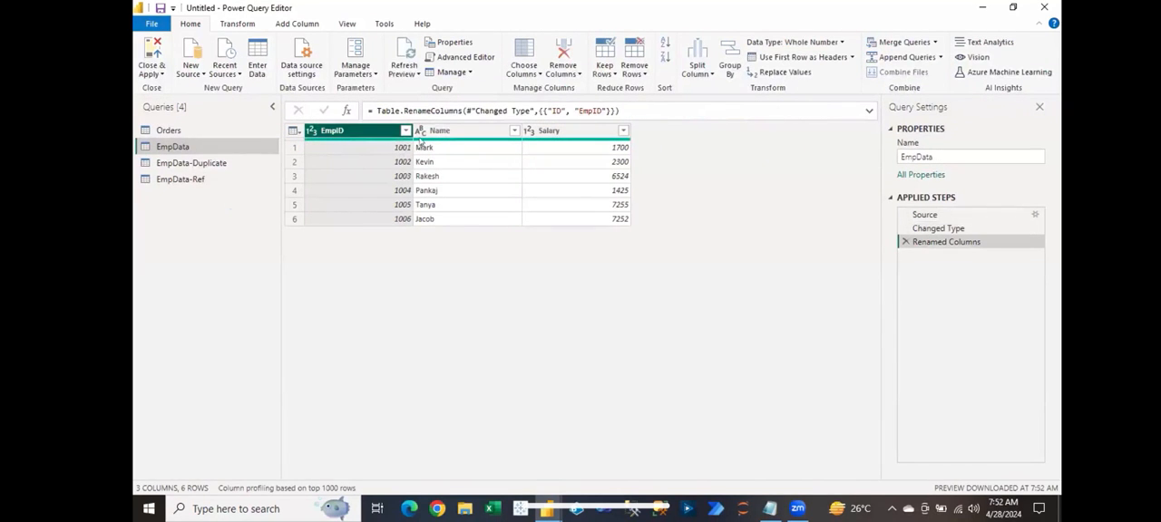
{"action": "double_click", "coordinate": [428, 133]}
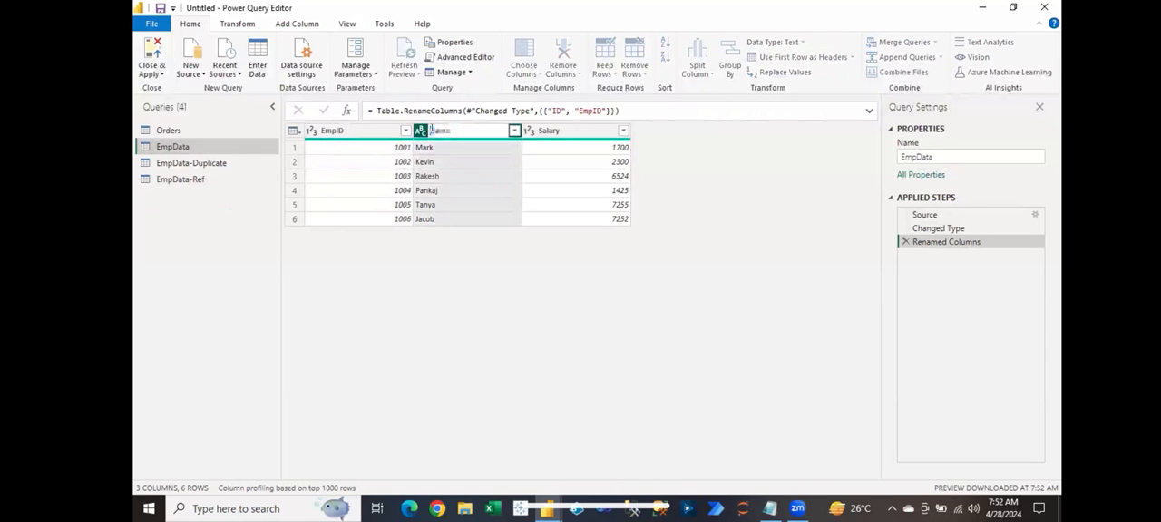
{"action": "type", "text": "EmpName"}
{"action": "key", "text": "Return"}
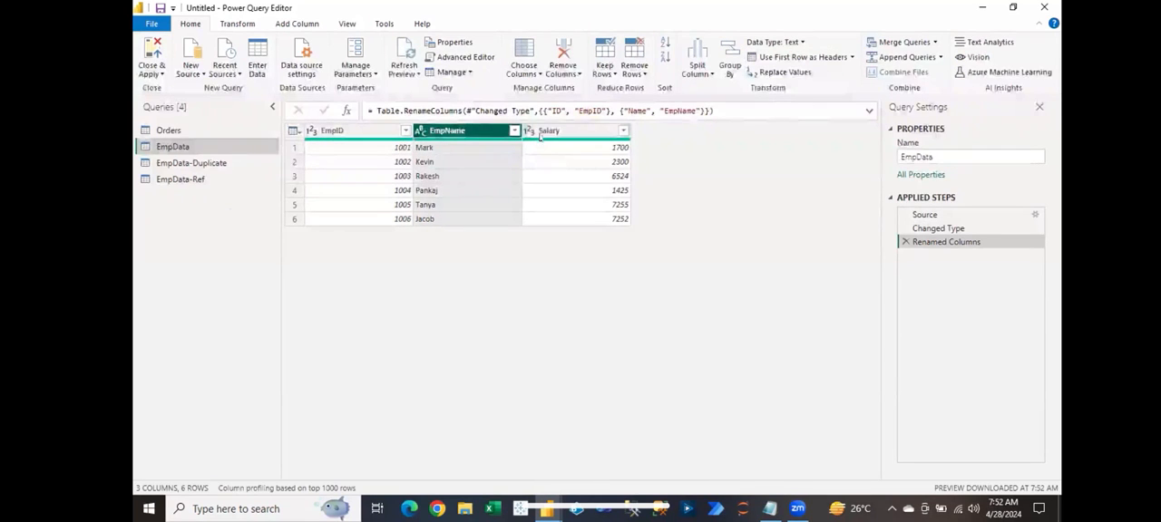
{"action": "double_click", "coordinate": [541, 133]}
{"action": "left_click", "coordinate": [542, 132]}
{"action": "type", "text": "Emp"}
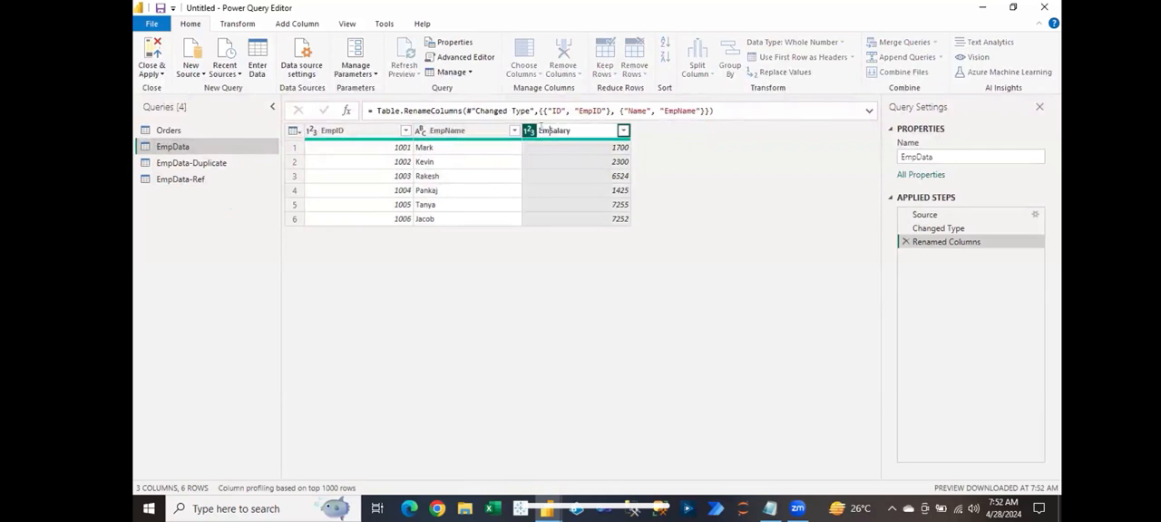
{"action": "key", "text": "Return"}
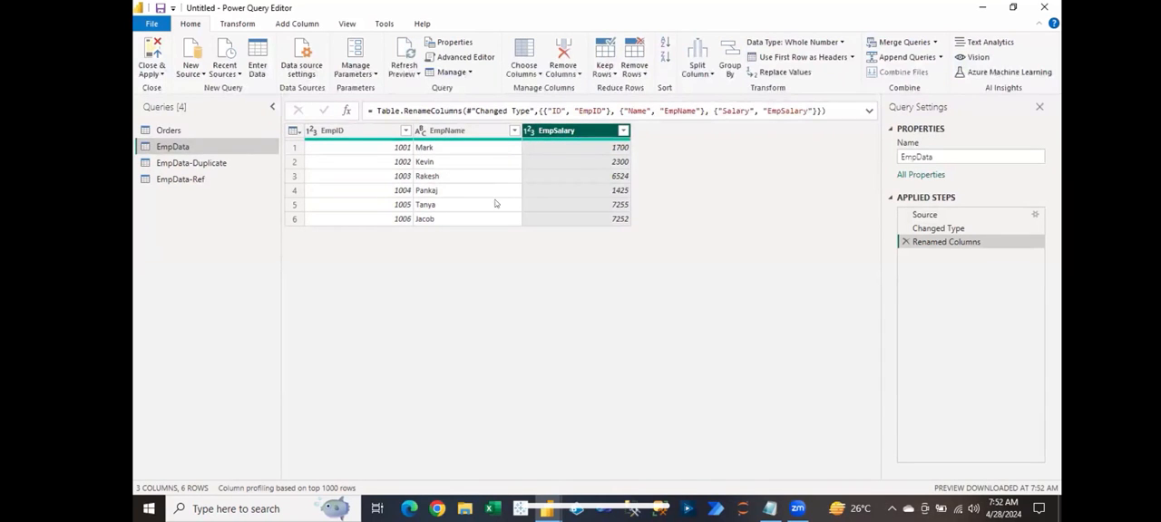
Step: Compare the columns and rows of EmpData-Ref with those of EmpData, and open the Orders query
{"action": "left_click", "coordinate": [179, 178]}
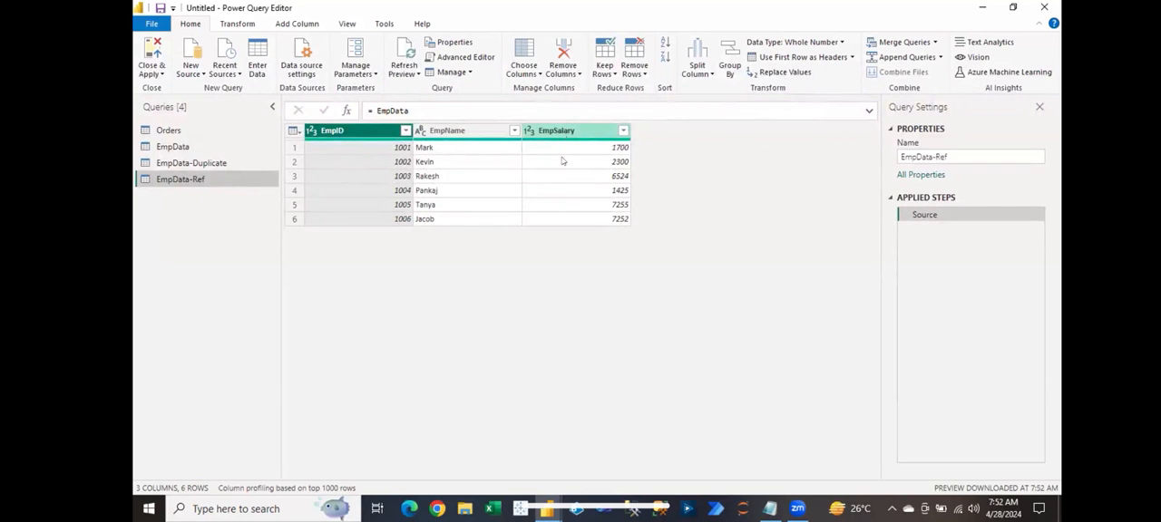
{"action": "left_click", "coordinate": [193, 148]}
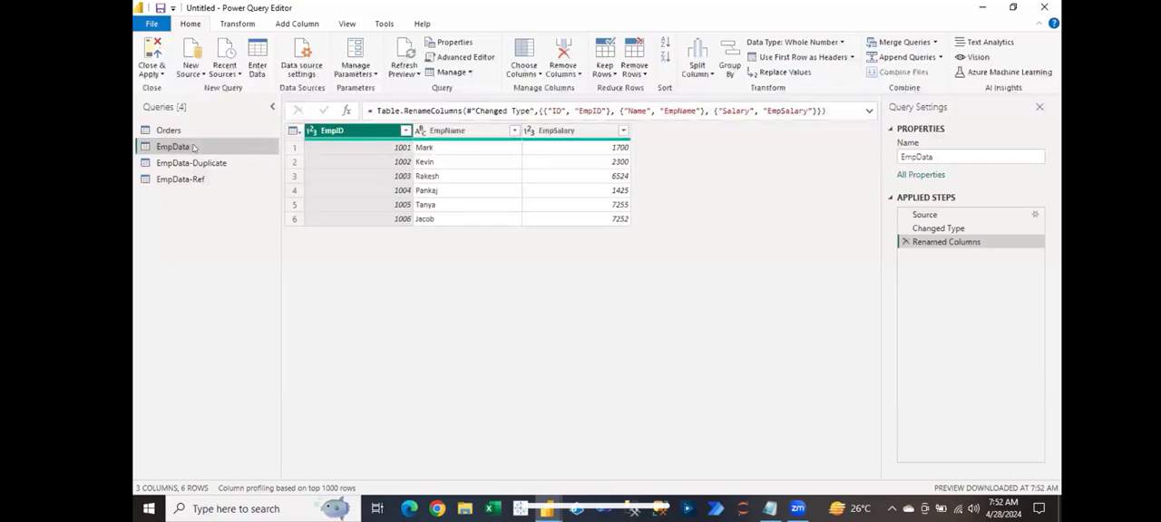
{"action": "left_click", "coordinate": [194, 178]}
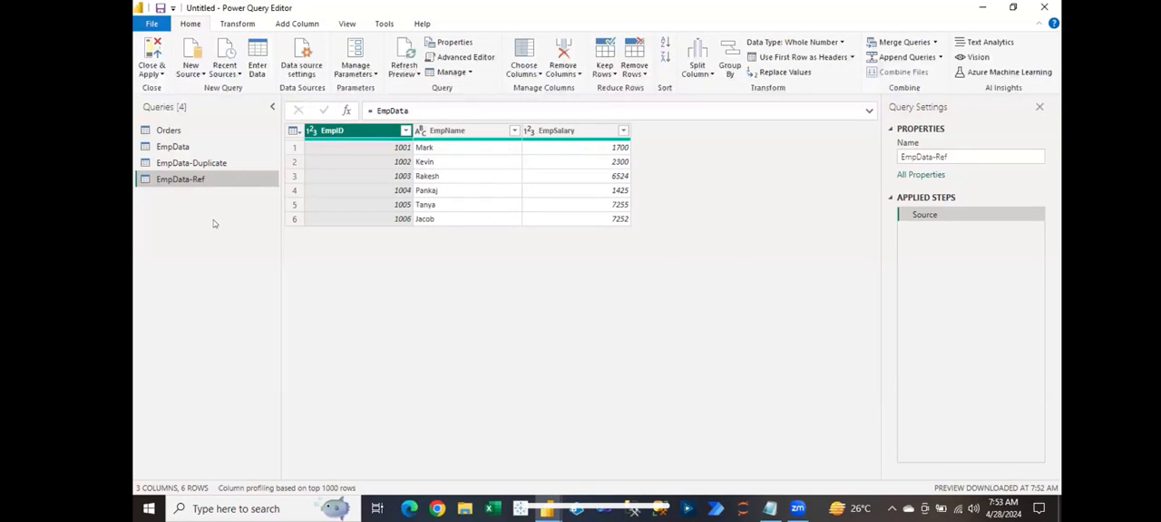
{"action": "left_click", "coordinate": [436, 220]}
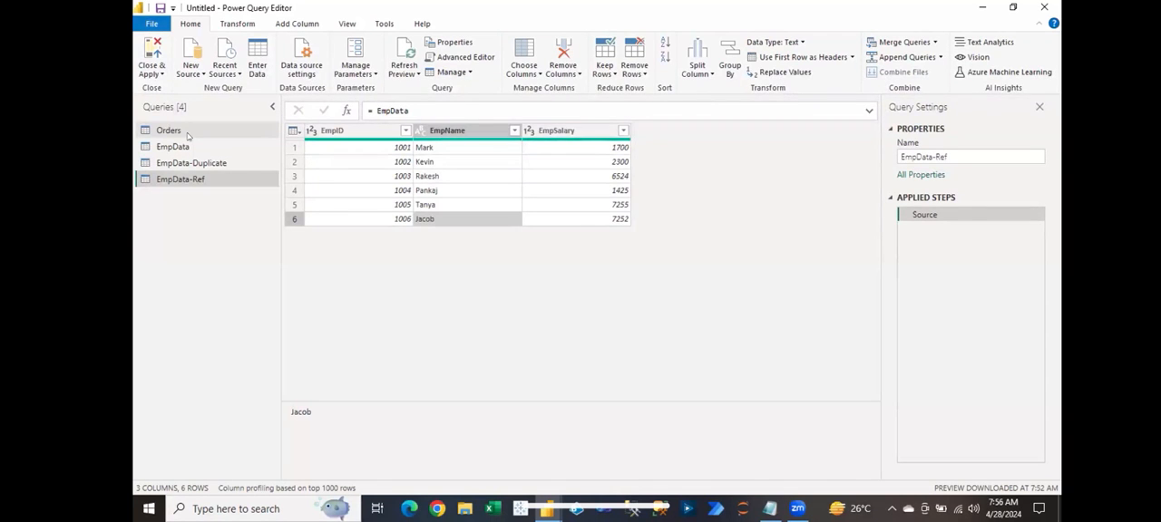
{"action": "left_click", "coordinate": [187, 135]}
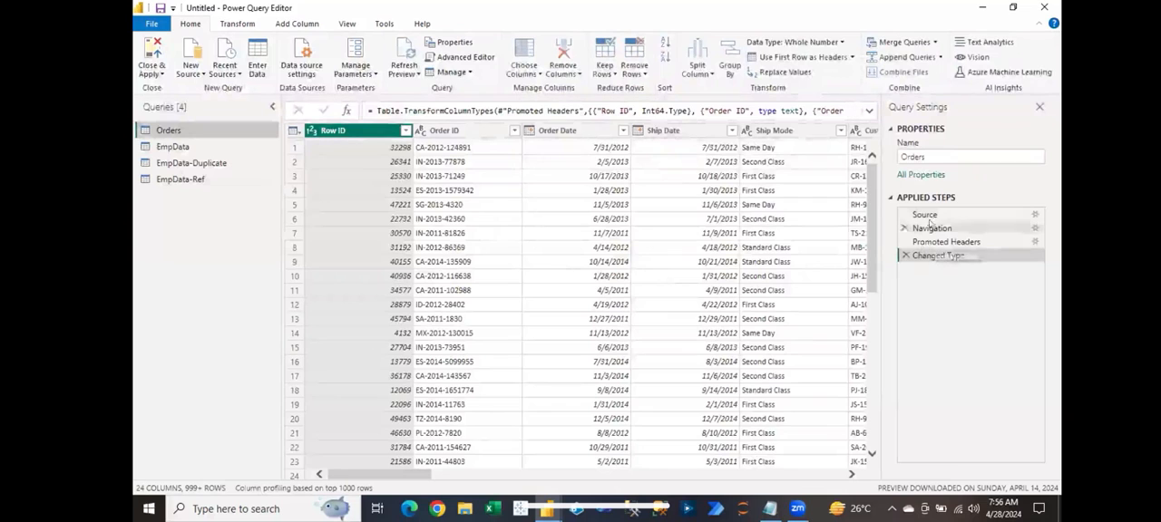
Step: Review the Source step of the Orders query, and return to the data of its Changed Type step
{"action": "left_click", "coordinate": [926, 215]}
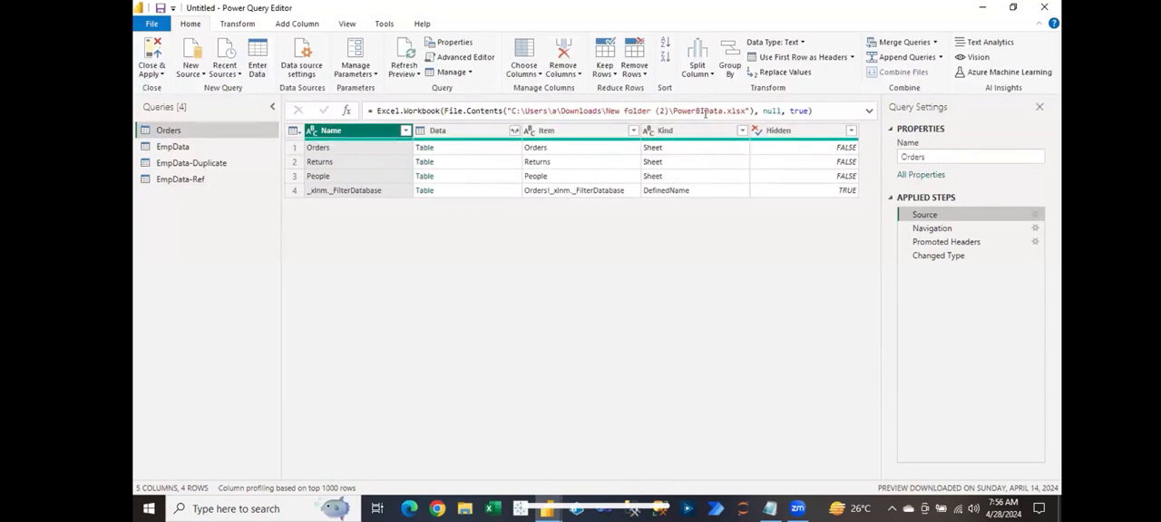
{"action": "left_click", "coordinate": [942, 254]}
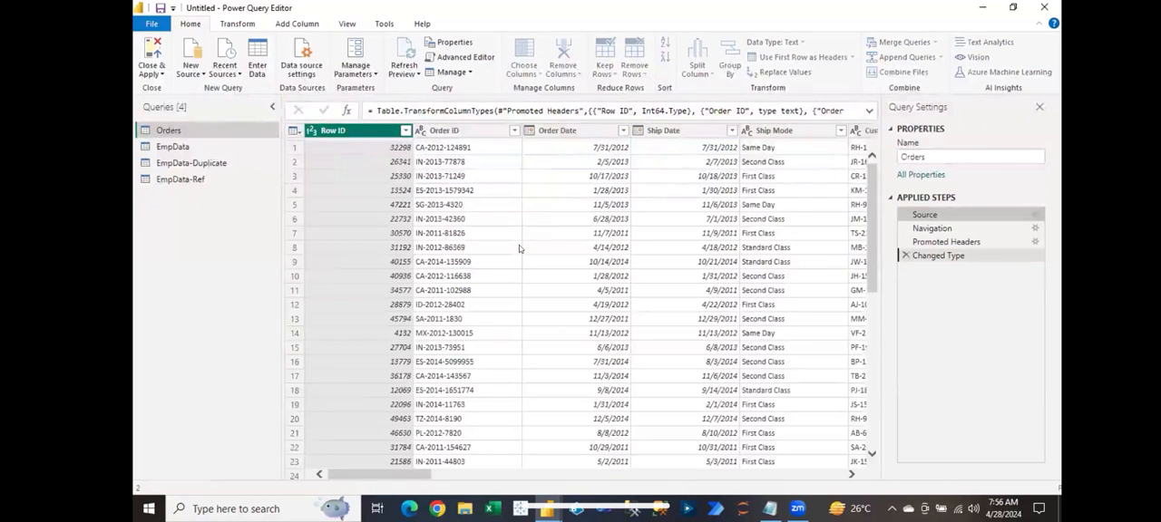
{"action": "left_click", "coordinate": [522, 248]}
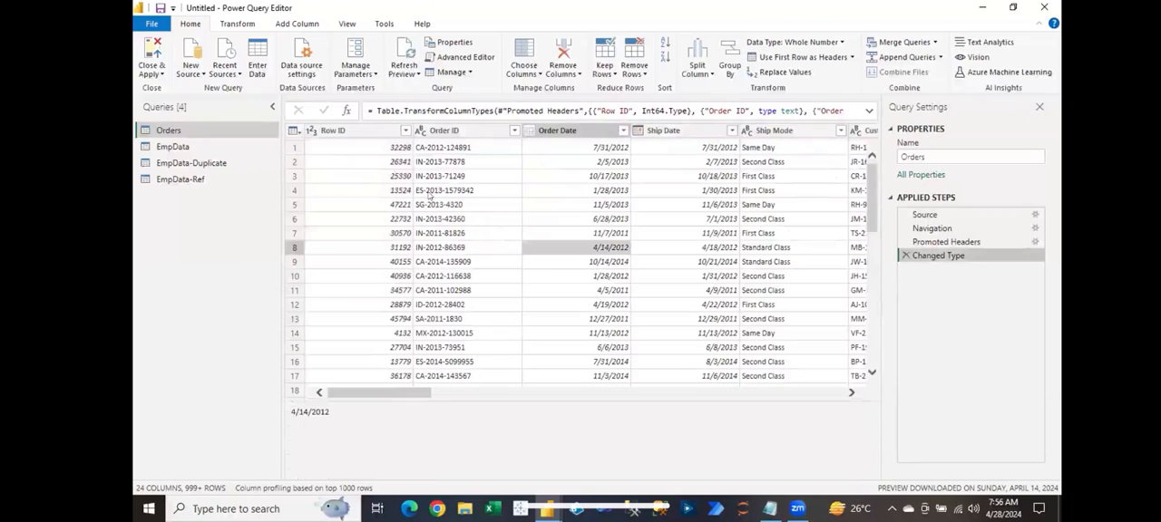
{"action": "left_click", "coordinate": [472, 233]}
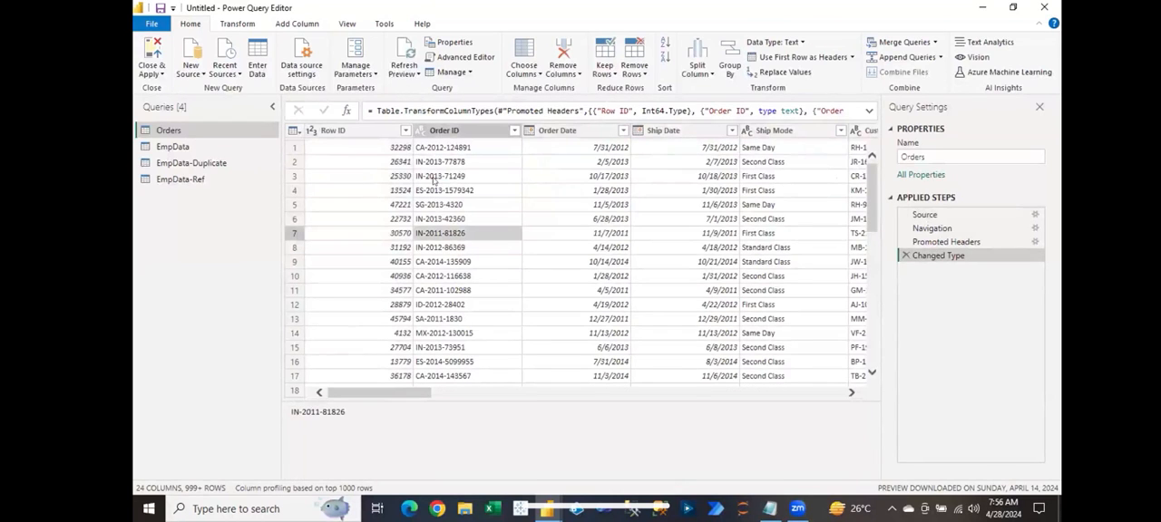
{"action": "left_click", "coordinate": [433, 178]}
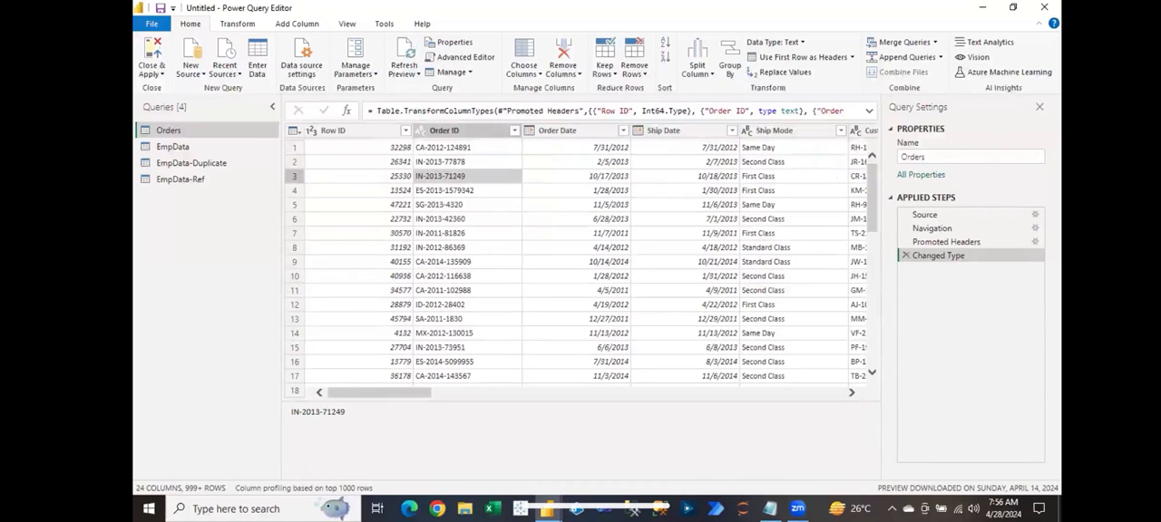
{"action": "left_click", "coordinate": [547, 509]}
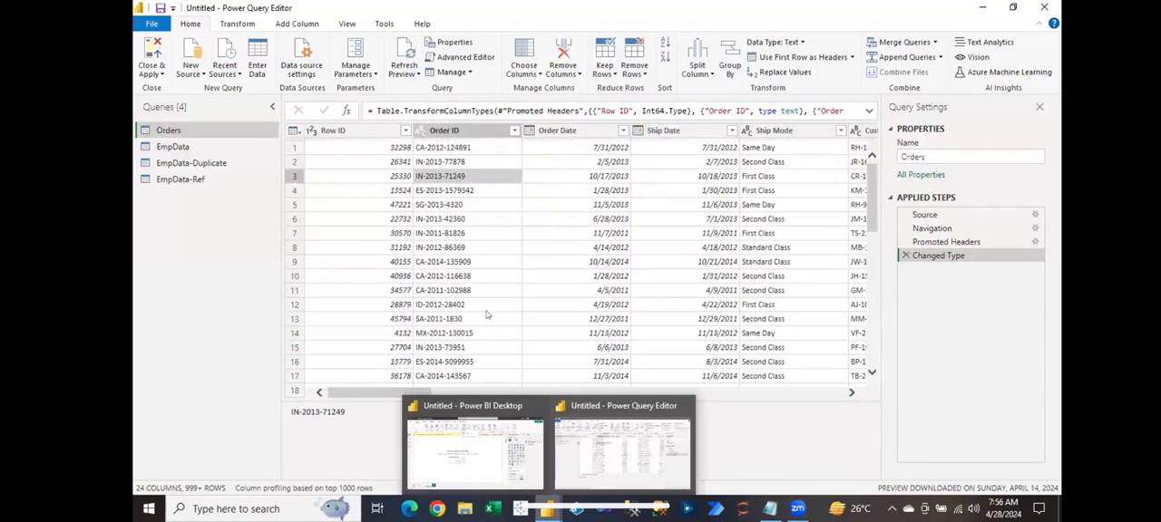
{"action": "left_click", "coordinate": [472, 332]}
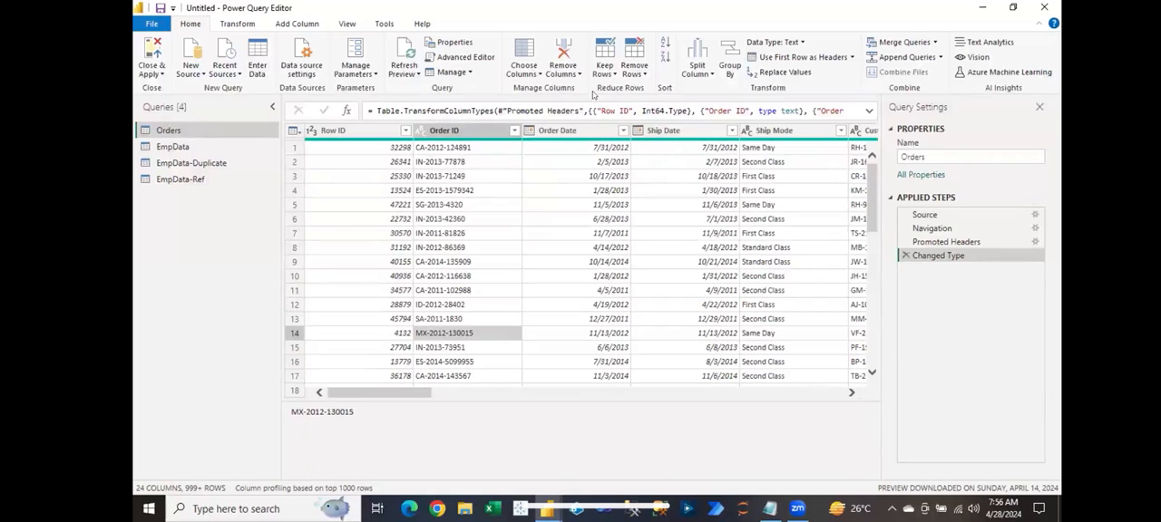
{"action": "left_click", "coordinate": [574, 301]}
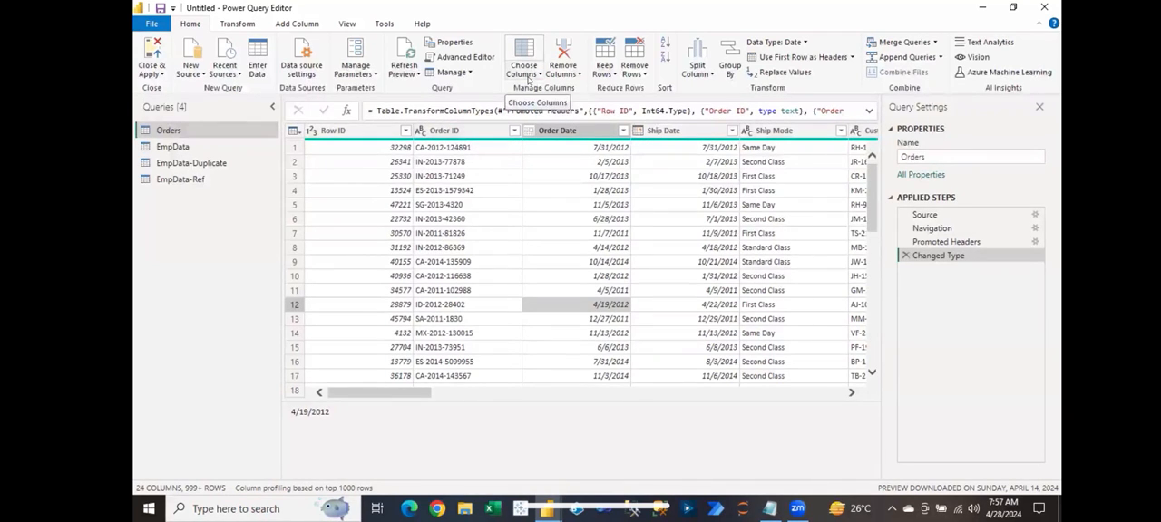
Step: Look through the Orders columns from Row ID to Order Priority and back
{"action": "left_click", "coordinate": [538, 73]}
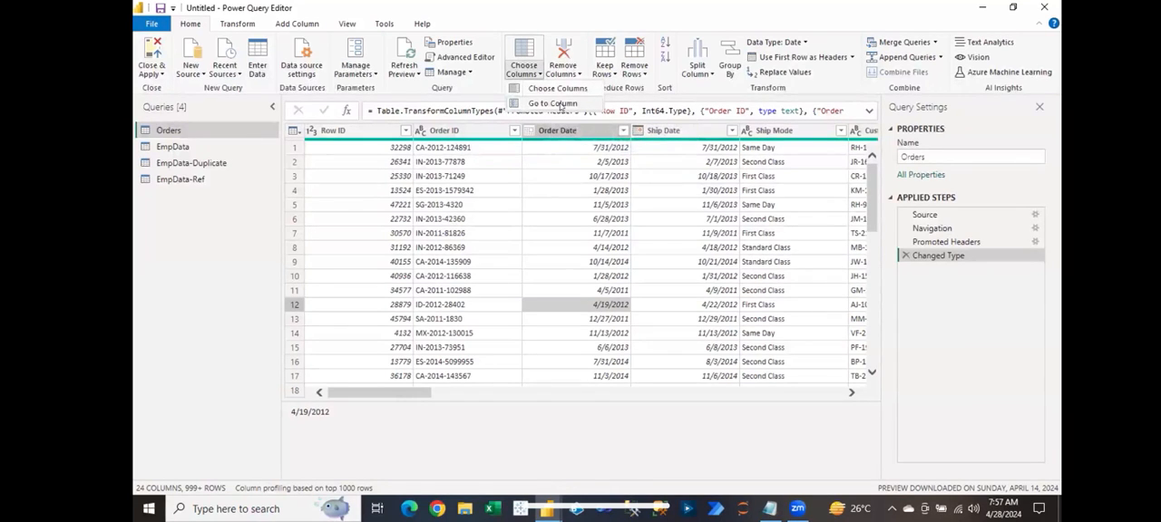
{"action": "left_click", "coordinate": [558, 171]}
{"action": "left_click_drag", "start_coordinate": [380, 395], "coordinate": [714, 422]}
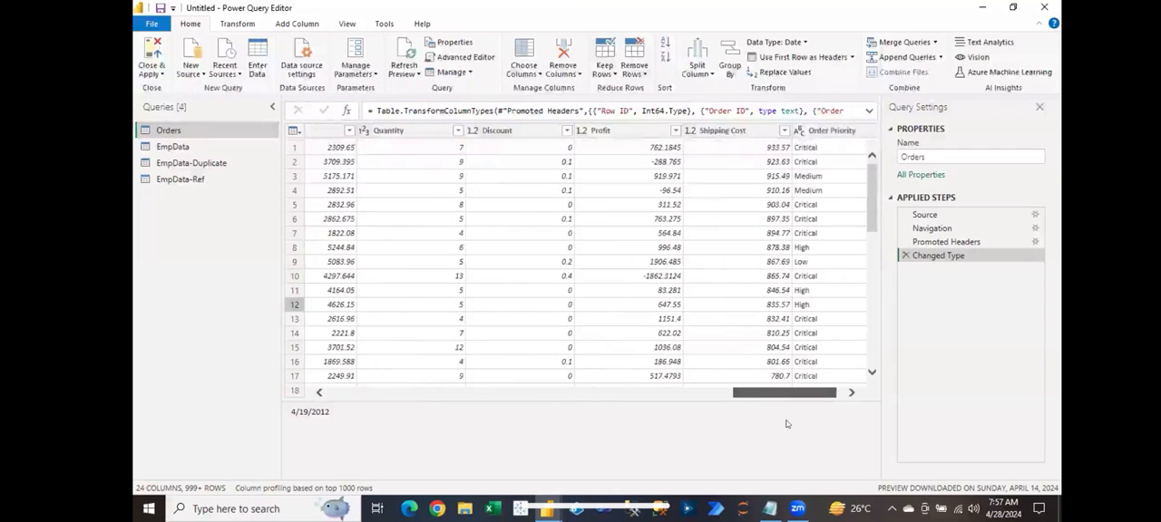
{"action": "left_click_drag", "start_coordinate": [785, 392], "coordinate": [352, 397]}
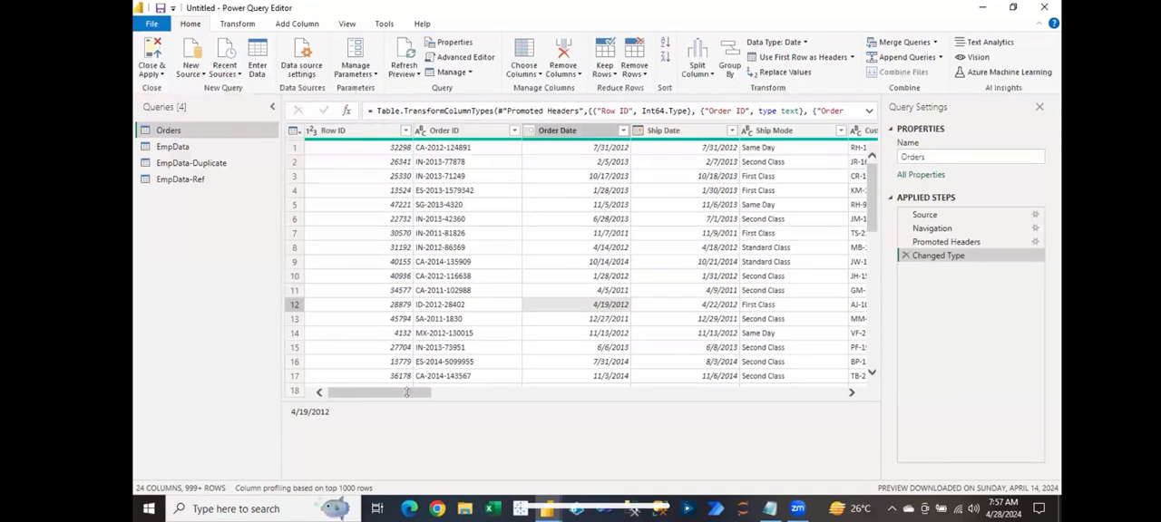
{"action": "left_click_drag", "start_coordinate": [390, 390], "coordinate": [519, 396]}
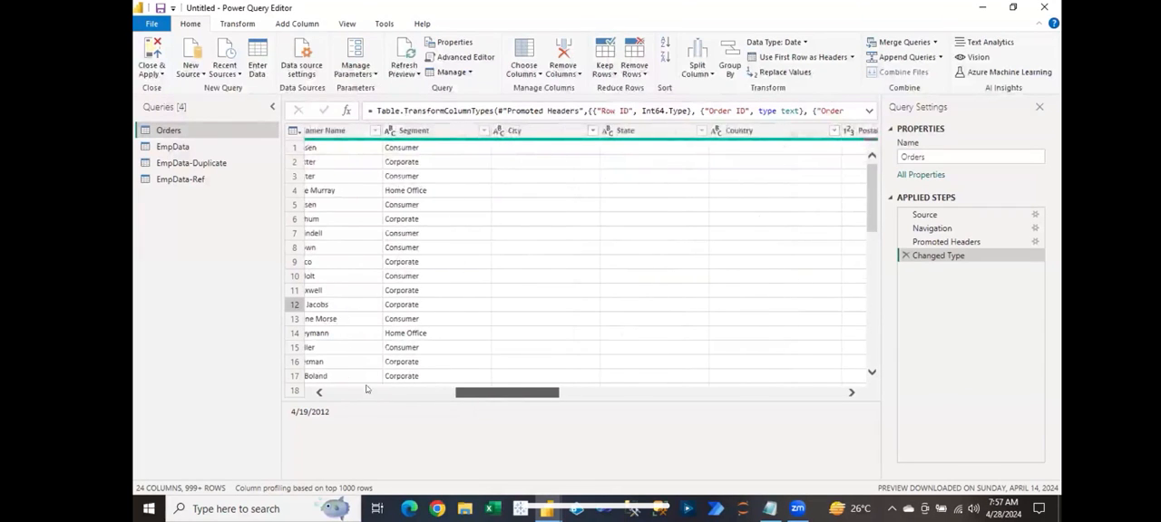
{"action": "left_click", "coordinate": [378, 391]}
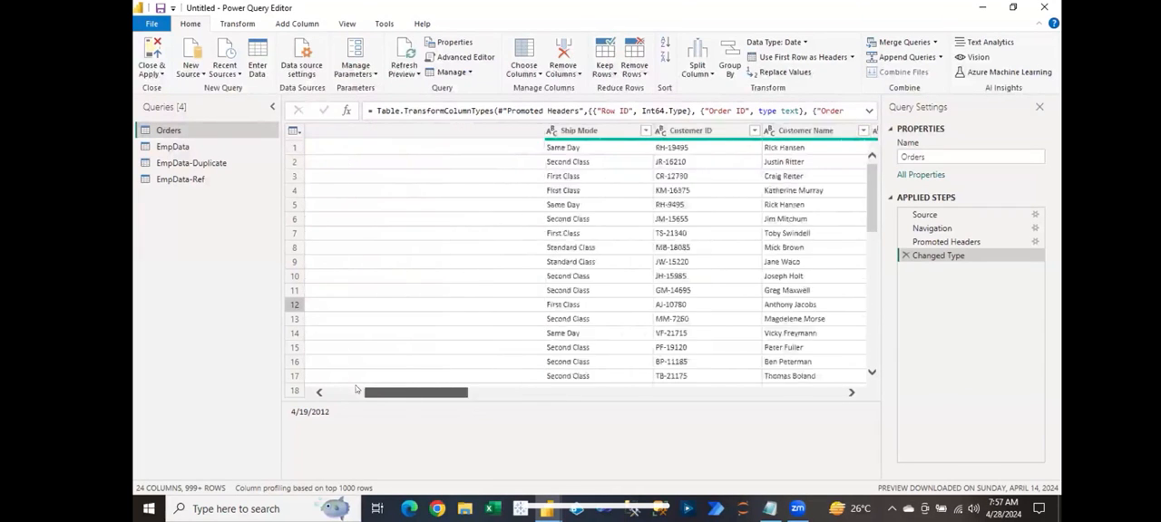
Step: Go to the Sales column of the Orders query using Go to Column
{"action": "left_click", "coordinate": [532, 73]}
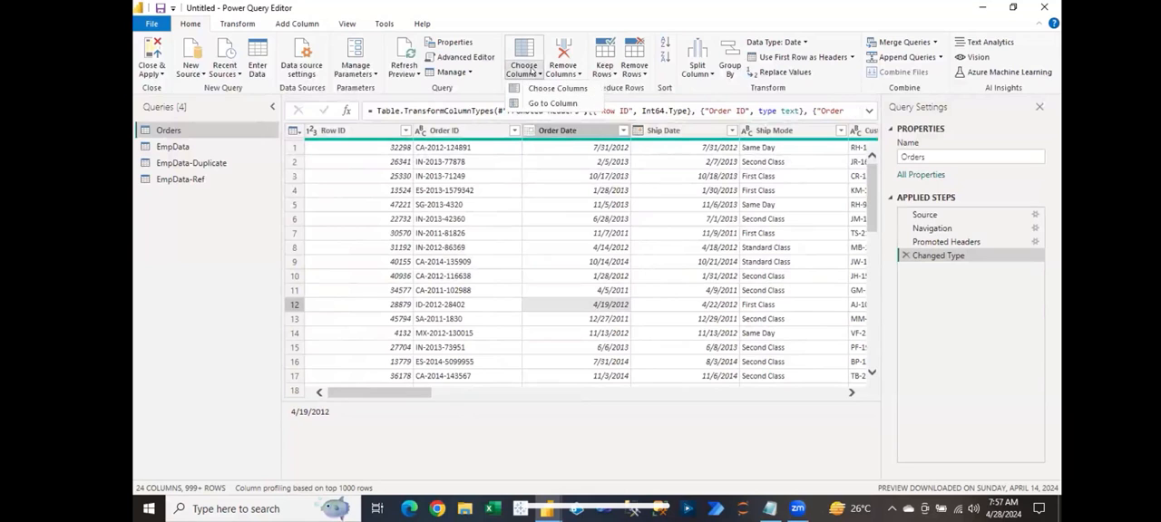
{"action": "left_click", "coordinate": [542, 103]}
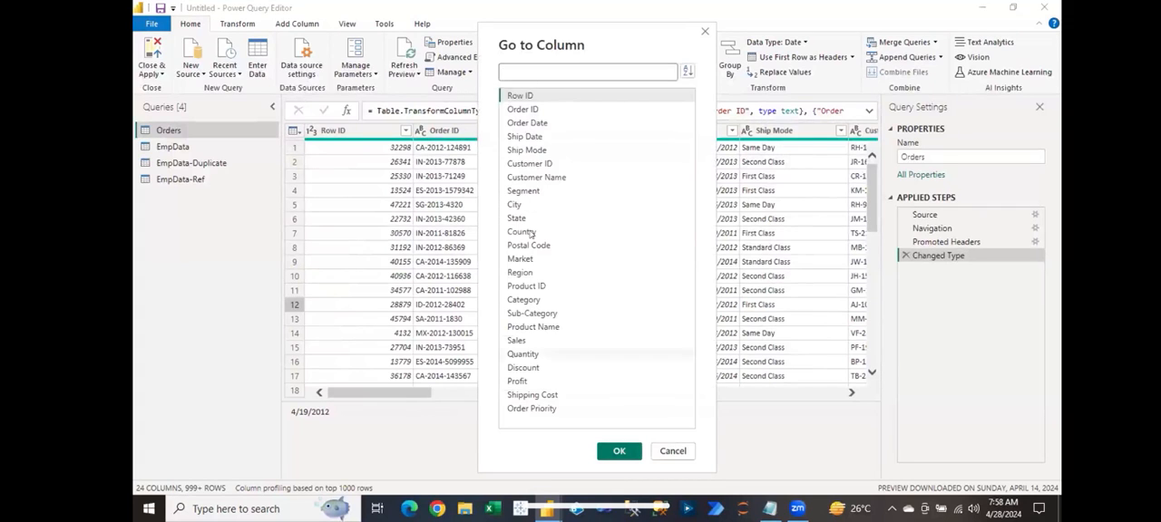
{"action": "left_click", "coordinate": [519, 341]}
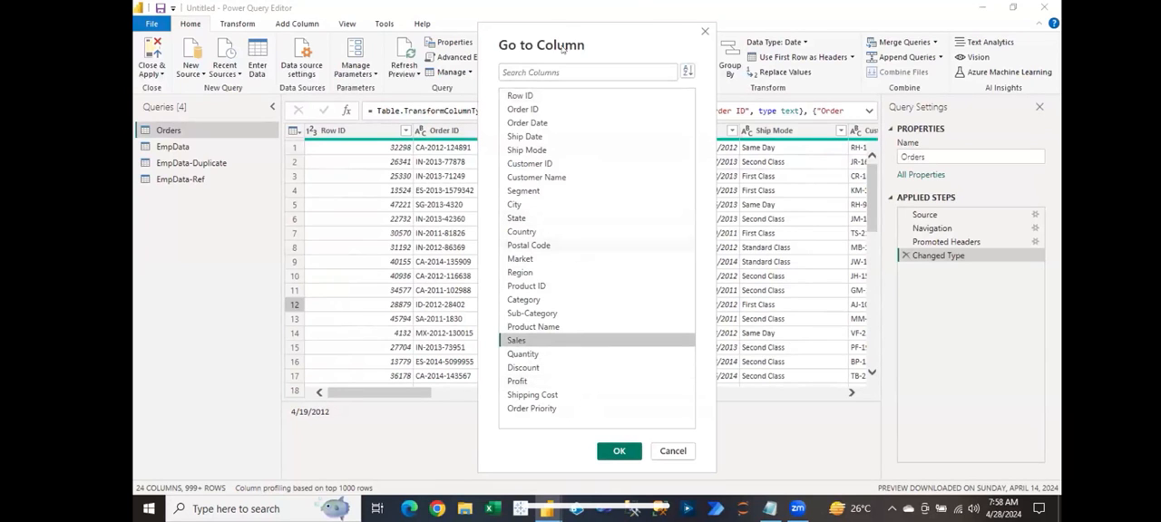
{"action": "left_click", "coordinate": [533, 72]}
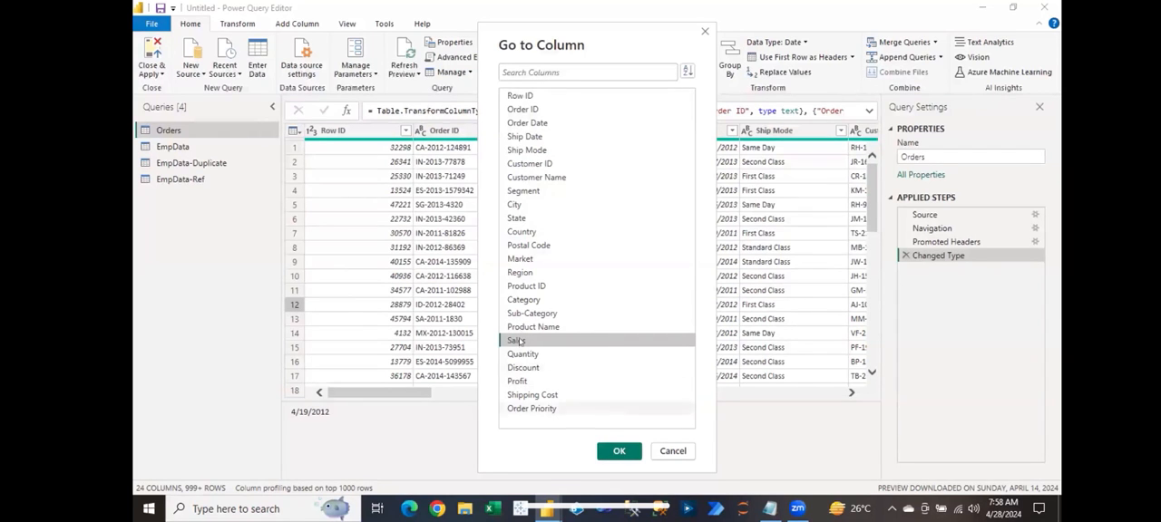
{"action": "left_click", "coordinate": [617, 453]}
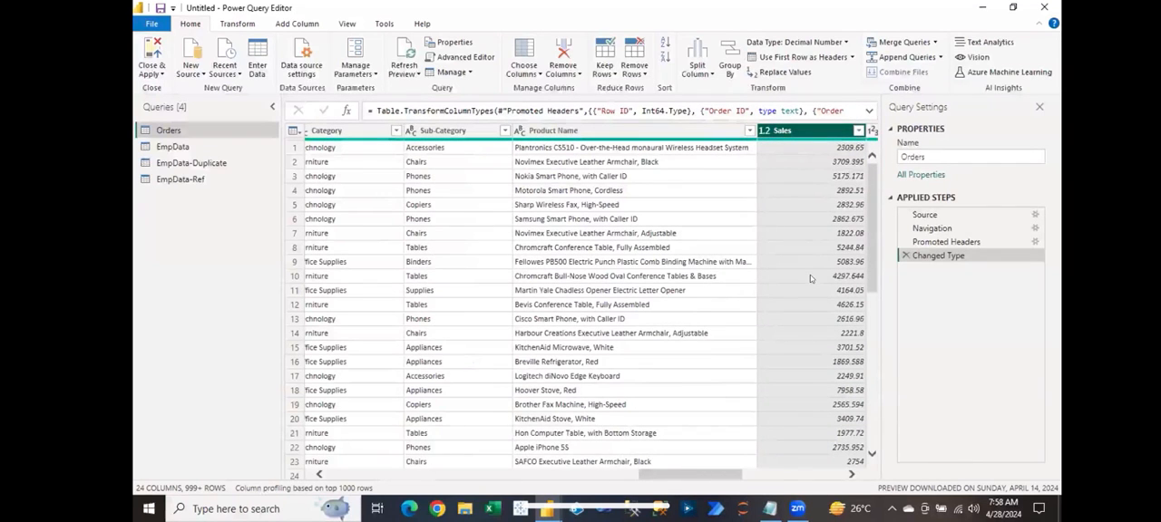
Step: Go back to the Row ID column of the Orders query using Go to Column
{"action": "left_click", "coordinate": [531, 73]}
{"action": "left_click", "coordinate": [540, 103]}
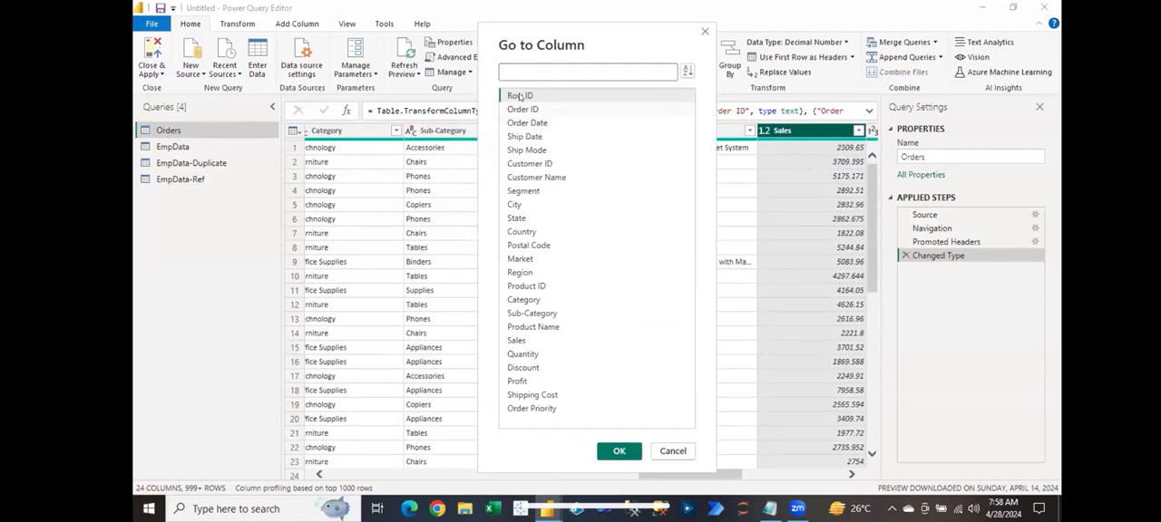
{"action": "left_click", "coordinate": [520, 95]}
{"action": "left_click", "coordinate": [619, 451]}
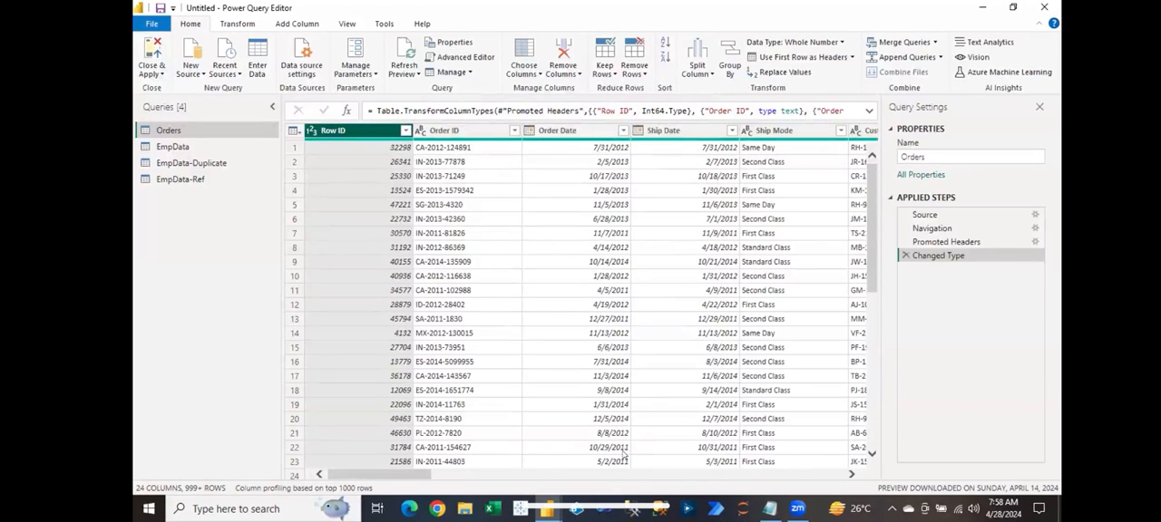
{"action": "left_click", "coordinate": [528, 80]}
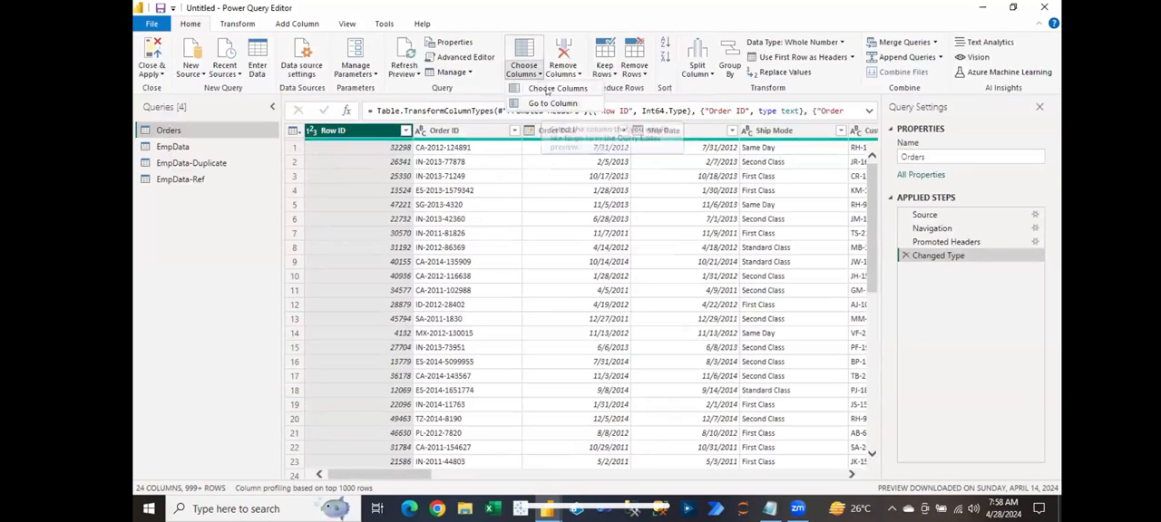
{"action": "left_click", "coordinate": [596, 290]}
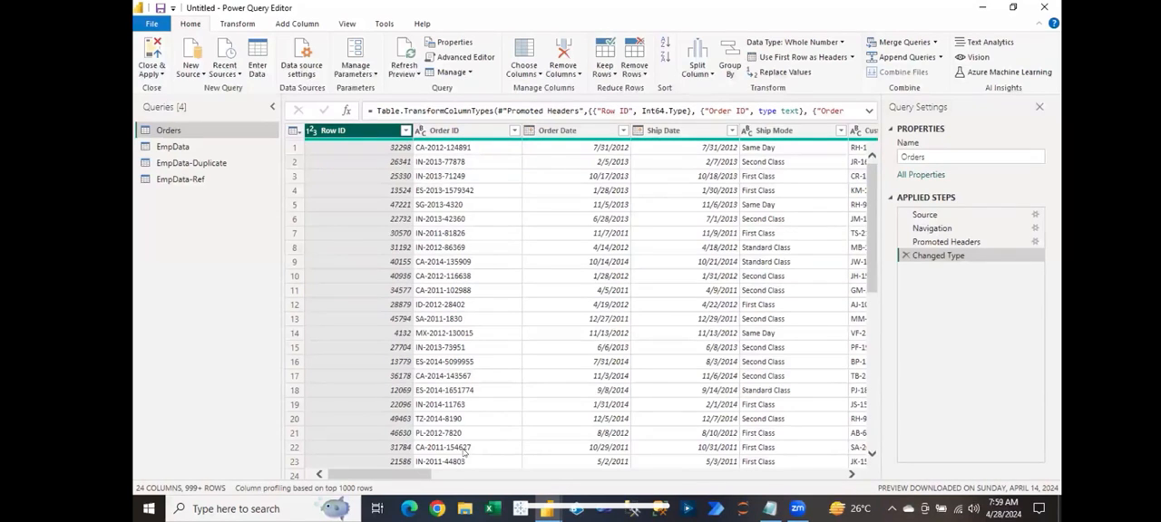
Step: Switch to Power BI Desktop, list the fields of the Orders table, and return to the Power Query Editor
{"action": "left_click", "coordinate": [547, 509]}
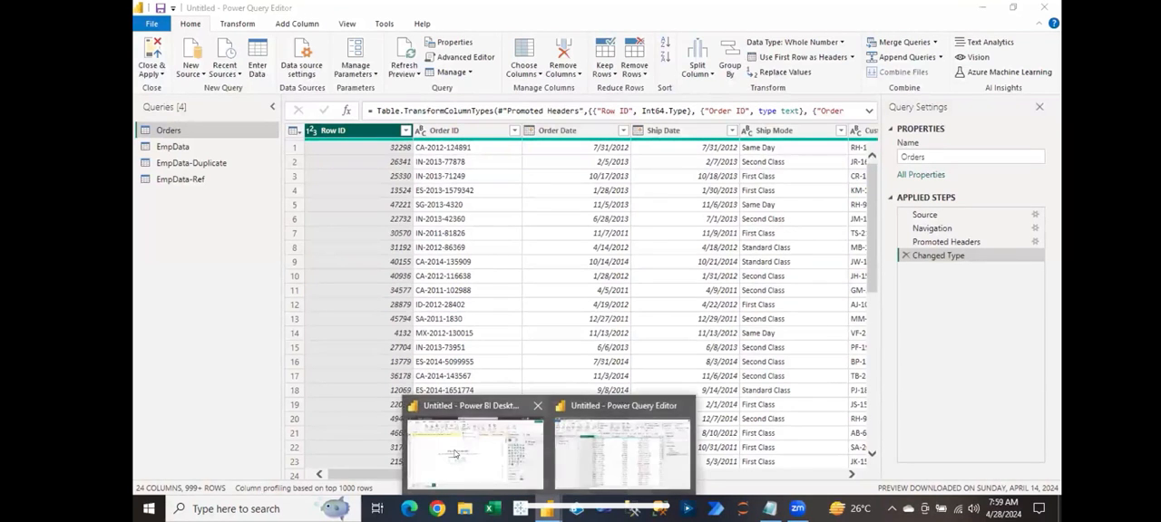
{"action": "left_click", "coordinate": [454, 454]}
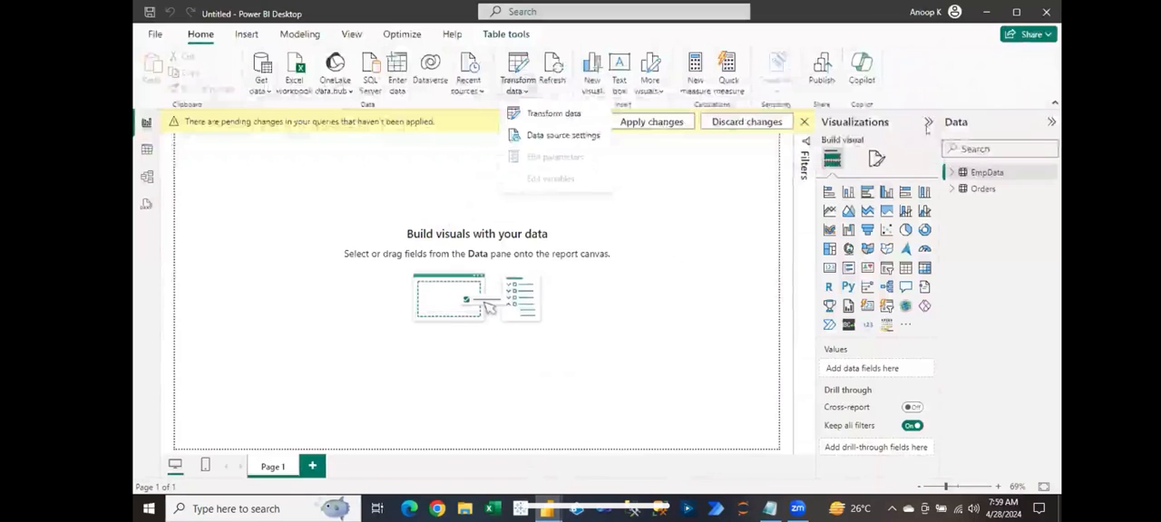
{"action": "left_click", "coordinate": [951, 188]}
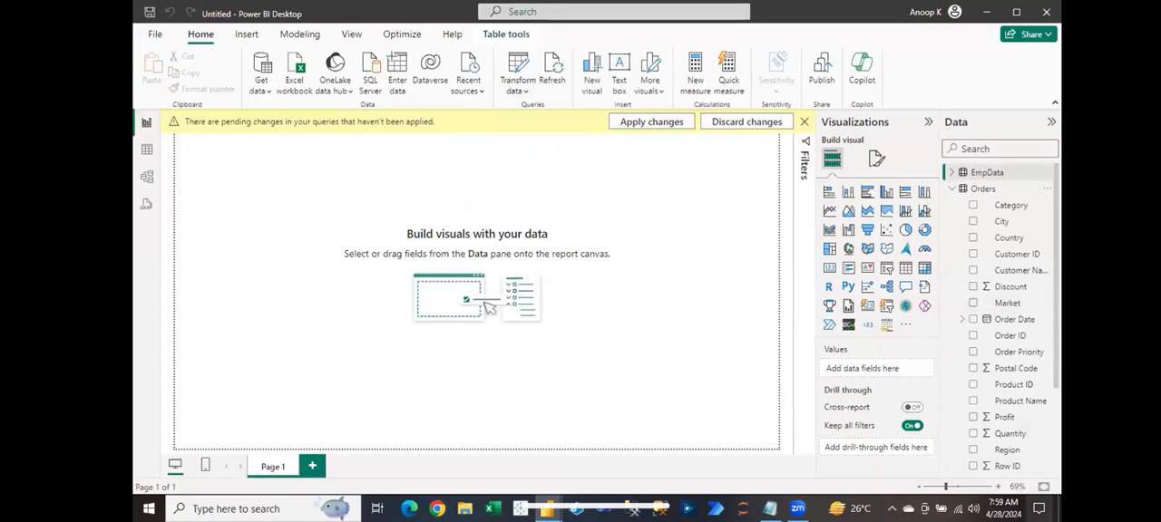
{"action": "mouse_move", "coordinate": [547, 504]}
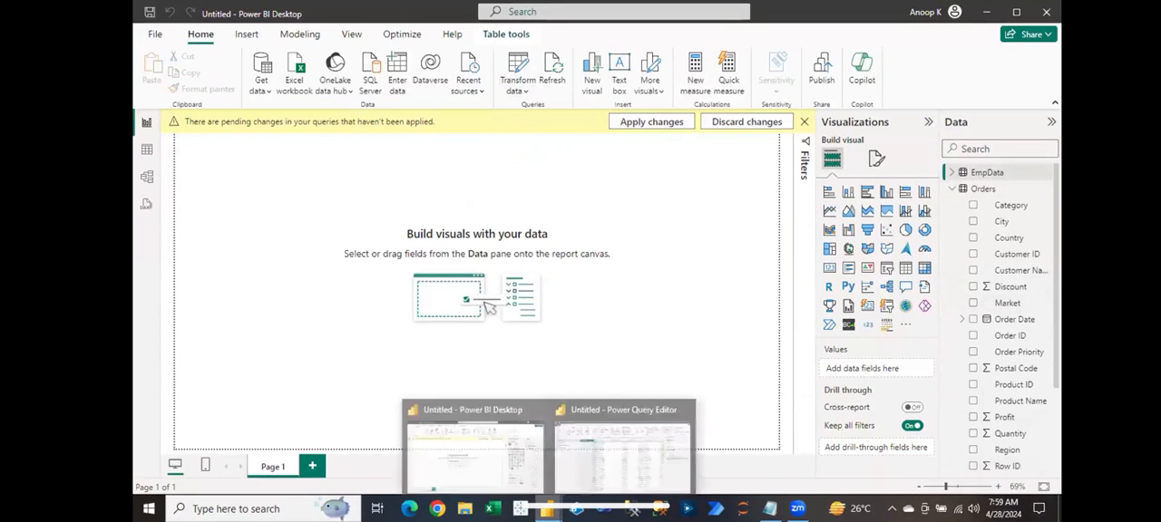
{"action": "left_click", "coordinate": [636, 419]}
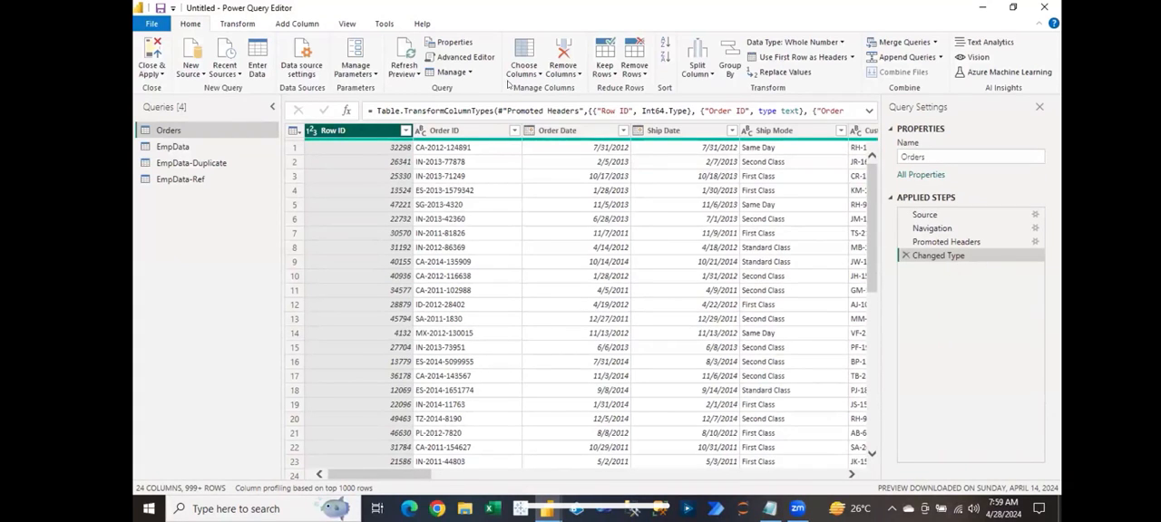
Step: Keep only the Order Date, Segment and Sales columns in the Orders query with Choose Columns
{"action": "left_click", "coordinate": [523, 76]}
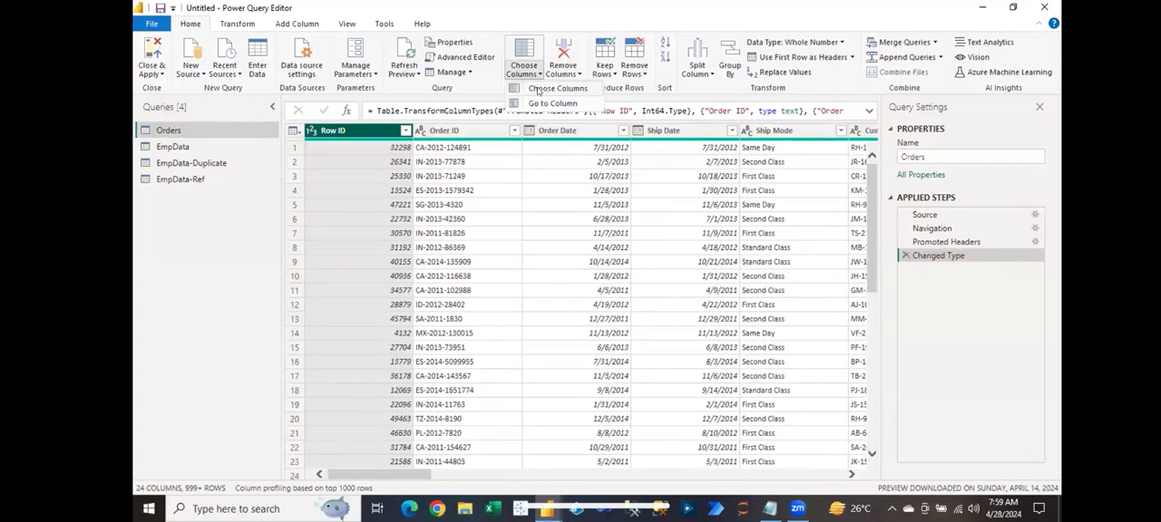
{"action": "left_click", "coordinate": [544, 89]}
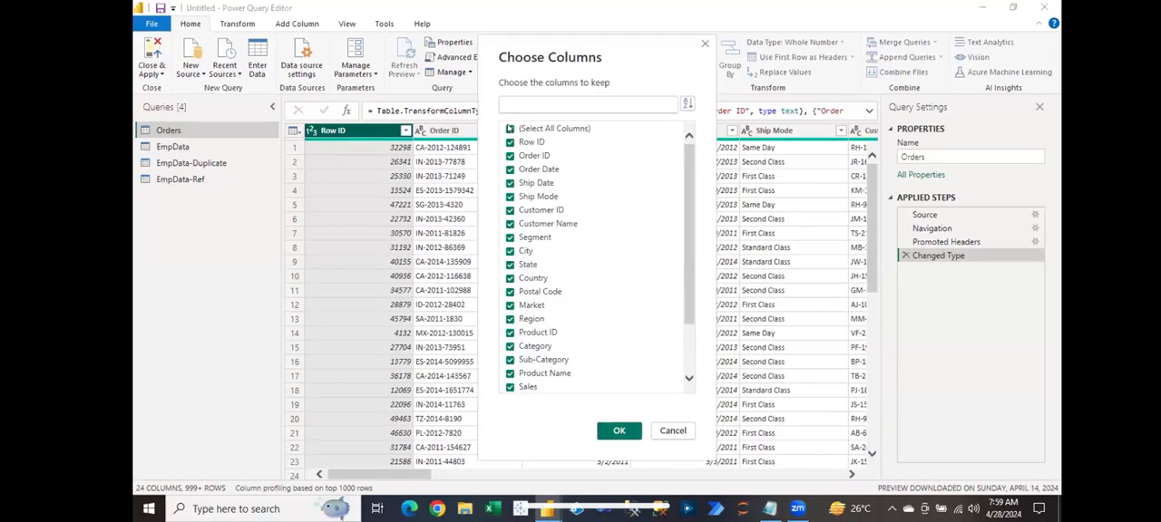
{"action": "left_click", "coordinate": [509, 129]}
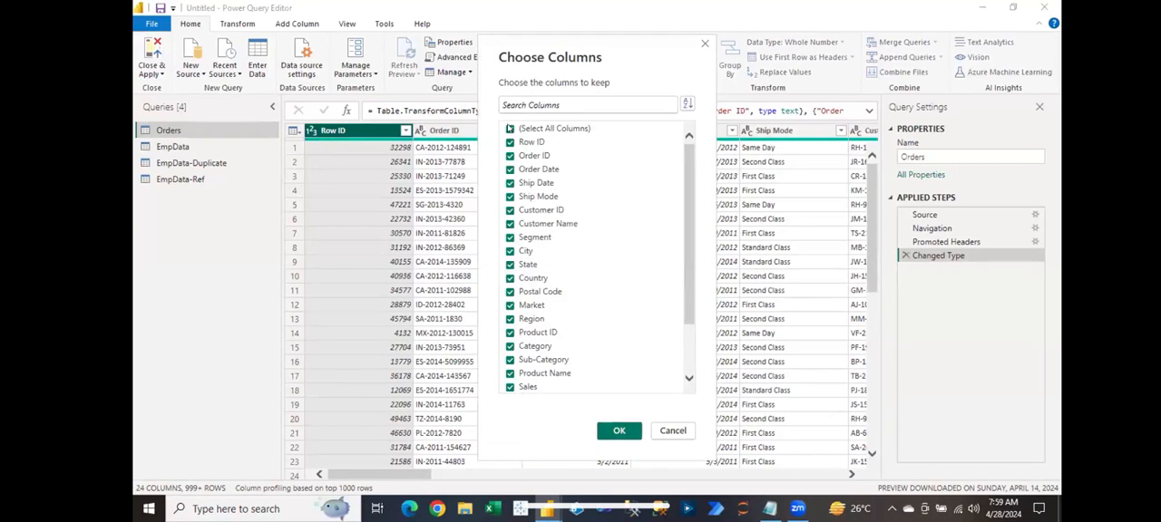
{"action": "left_click", "coordinate": [509, 238]}
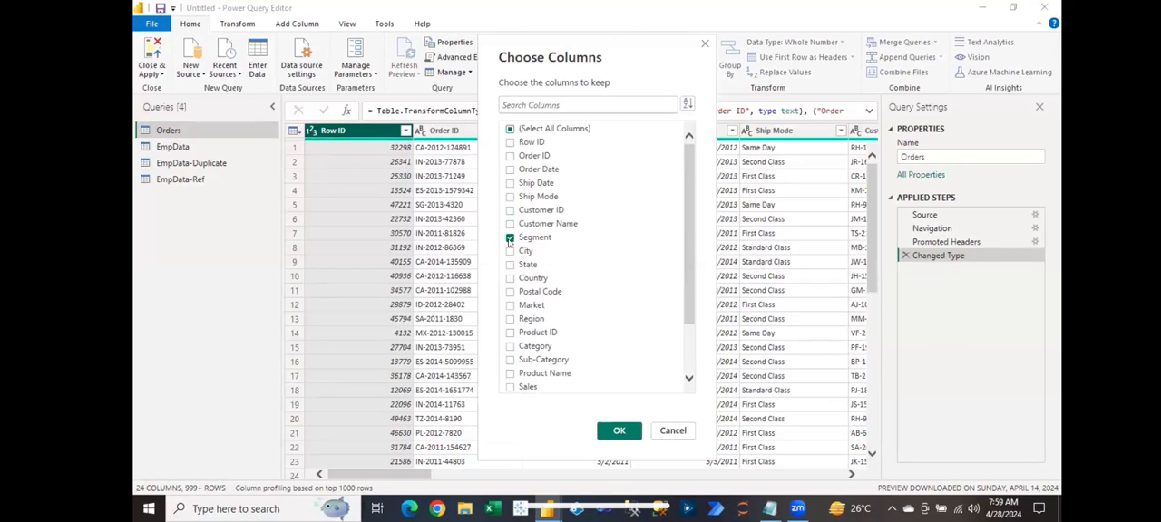
{"action": "left_click", "coordinate": [509, 169]}
{"action": "scroll", "coordinate": [528, 353], "scroll_direction": "down", "scroll_amount": 1}
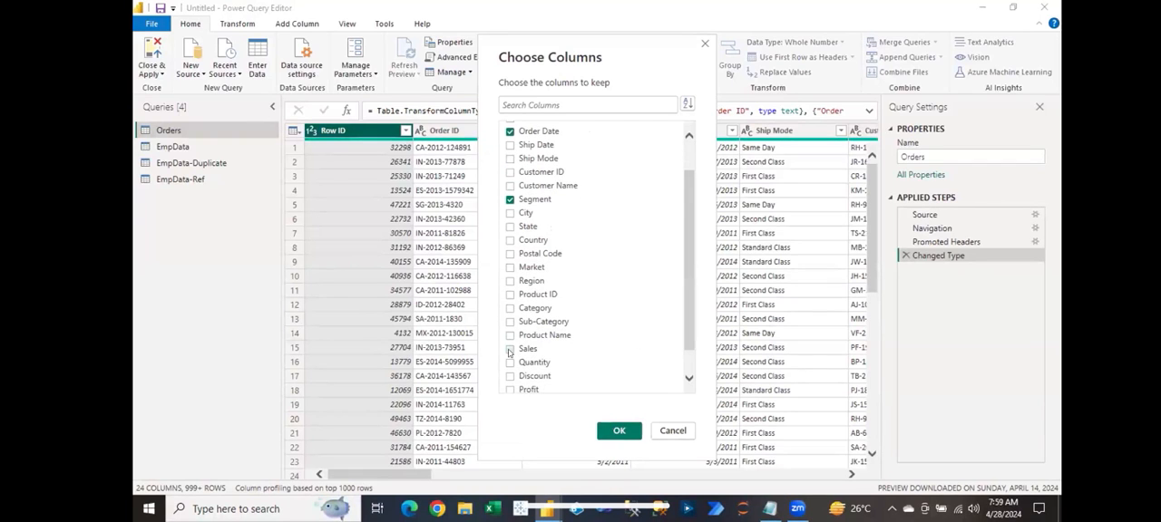
{"action": "left_click", "coordinate": [509, 350]}
{"action": "left_click", "coordinate": [605, 431]}
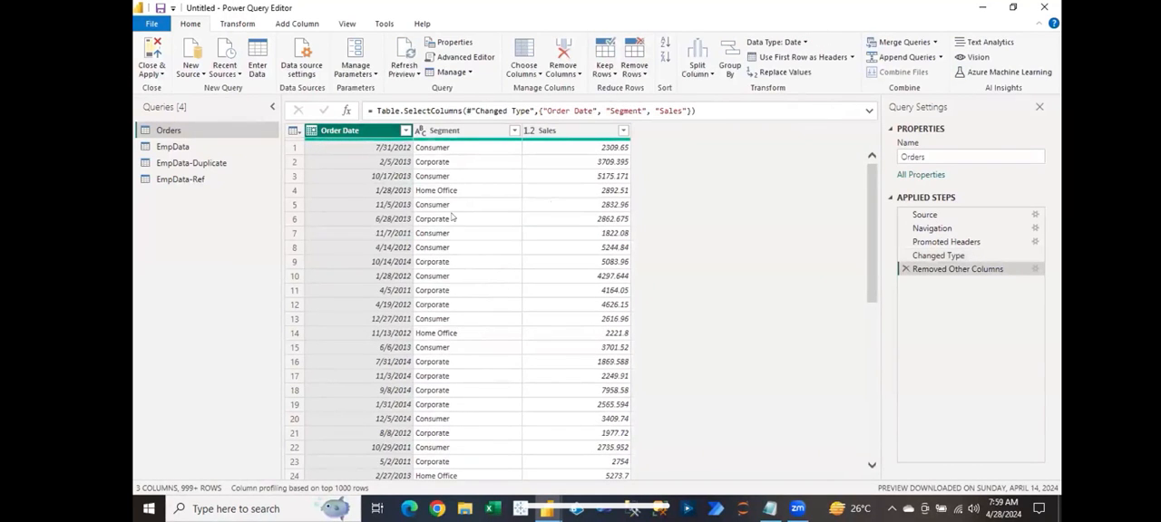
Step: Apply the query changes without closing the editor, and check the updated Orders fields in Power BI Desktop before returning to the Power Query Editor
{"action": "left_click", "coordinate": [159, 75]}
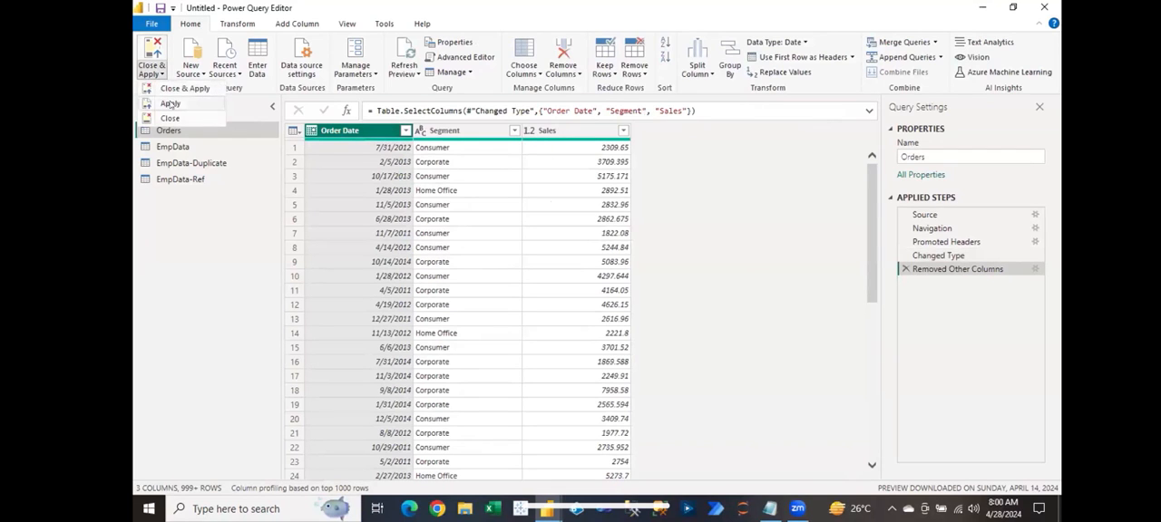
{"action": "left_click", "coordinate": [170, 104]}
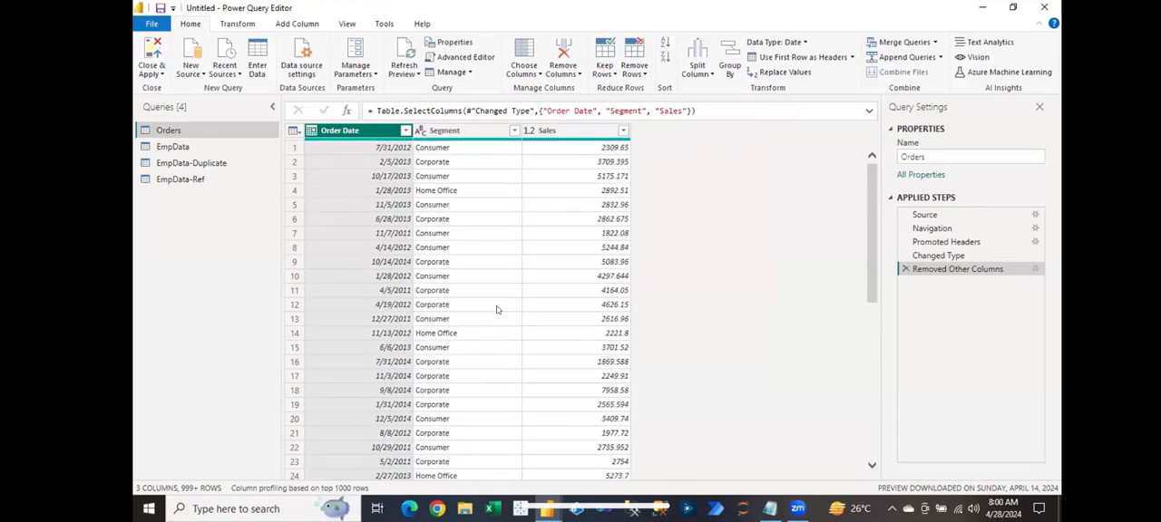
{"action": "mouse_move", "coordinate": [547, 508]}
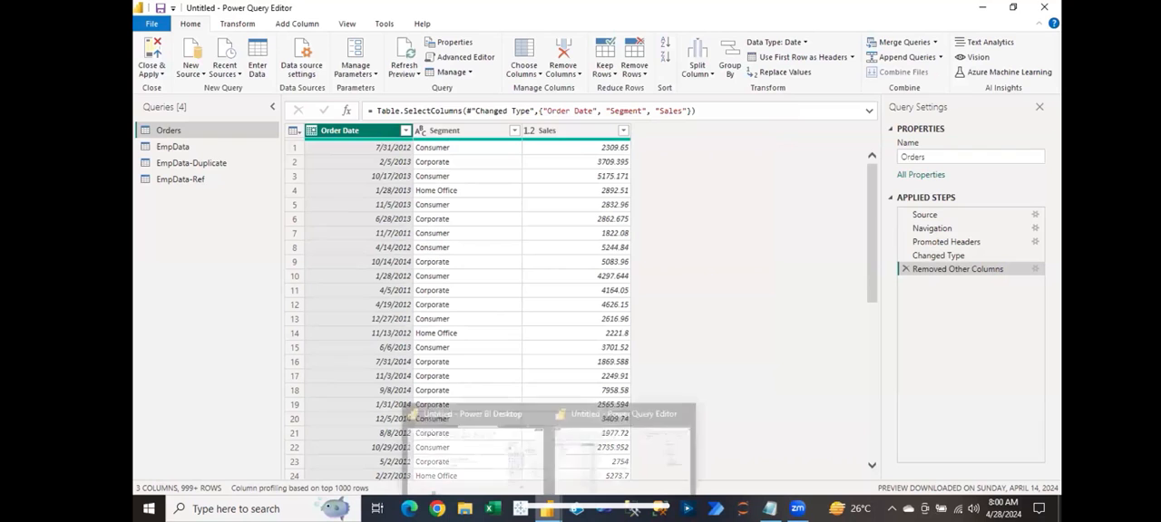
{"action": "left_click", "coordinate": [509, 473]}
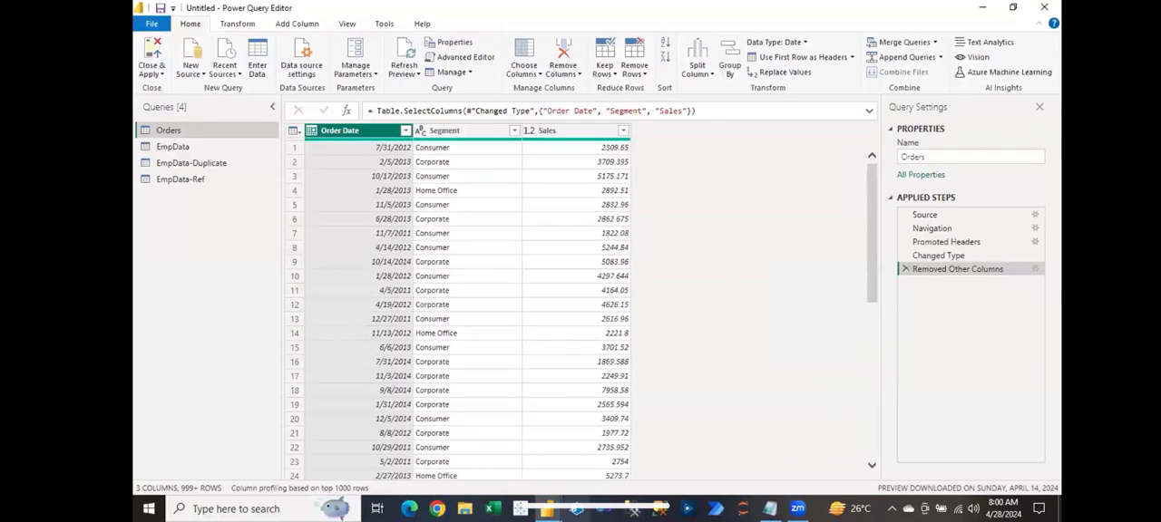
{"action": "mouse_move", "coordinate": [547, 509]}
{"action": "left_click", "coordinate": [477, 446]}
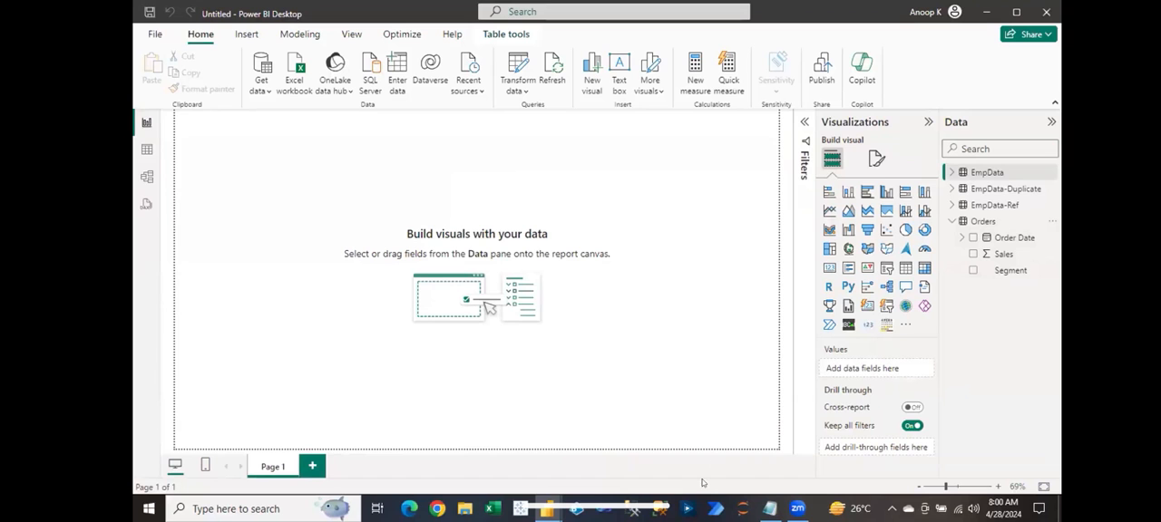
{"action": "mouse_move", "coordinate": [547, 509]}
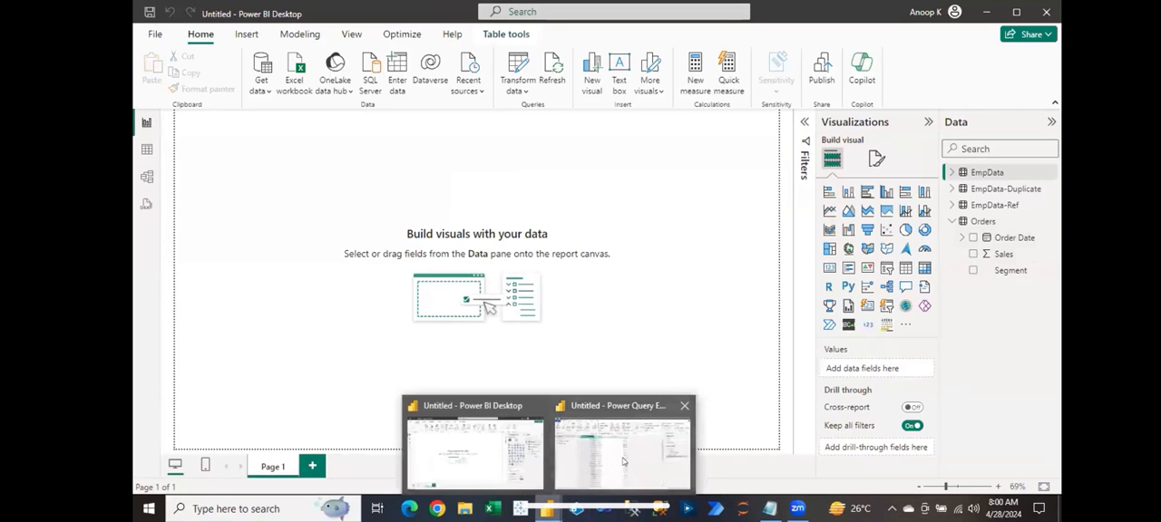
{"action": "left_click", "coordinate": [623, 462]}
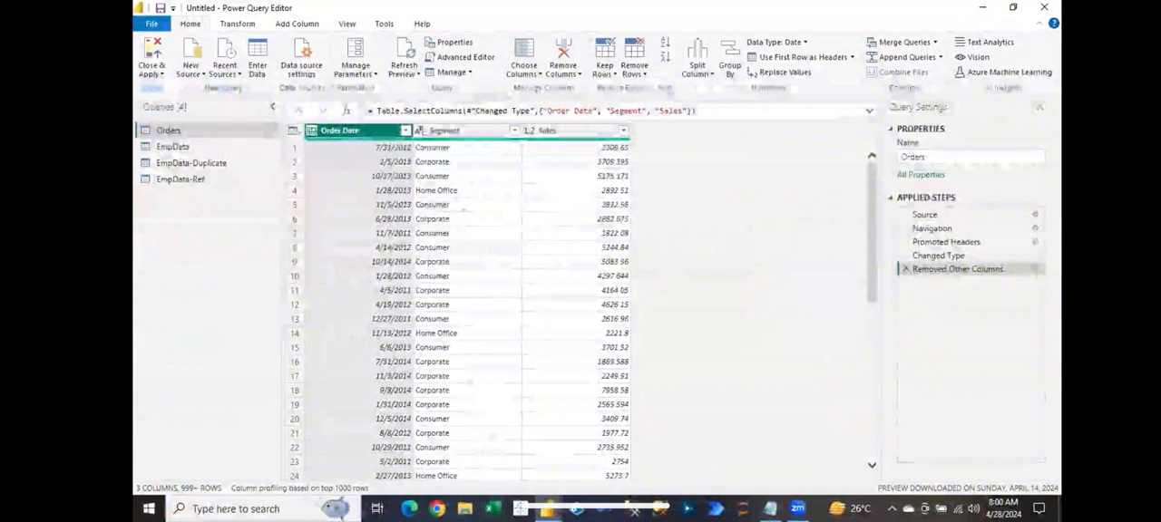
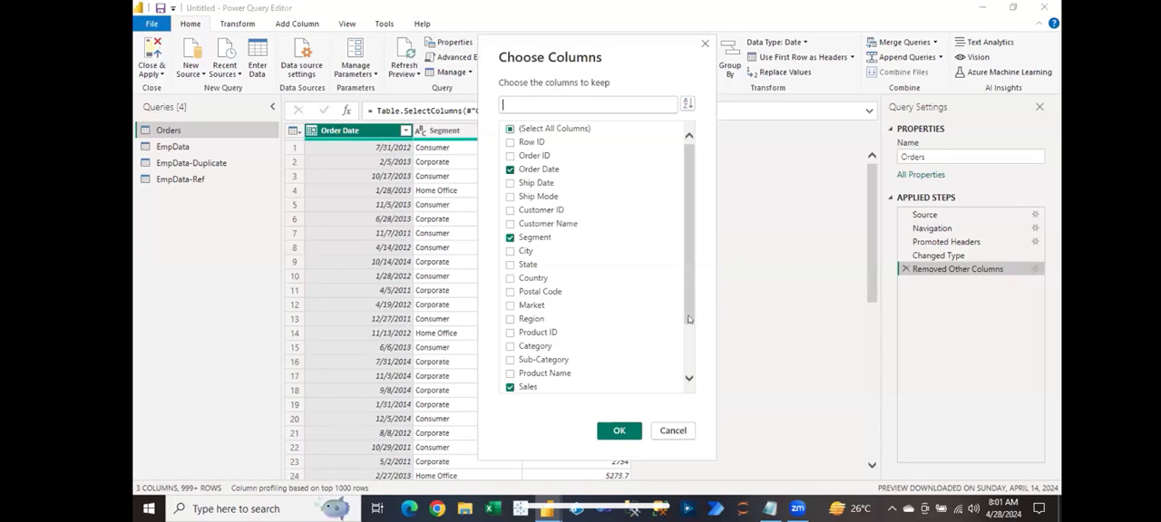
Step: Add the Quantity column to the columns kept in the Orders query with Choose Columns
{"action": "scroll", "coordinate": [530, 357], "scroll_direction": "down", "scroll_amount": 1}
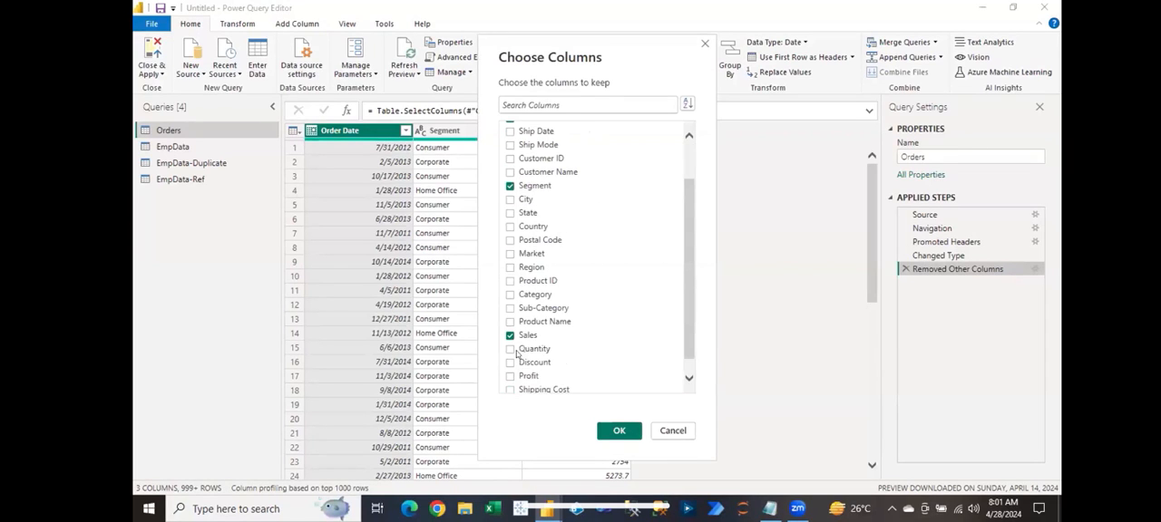
{"action": "left_click", "coordinate": [509, 350]}
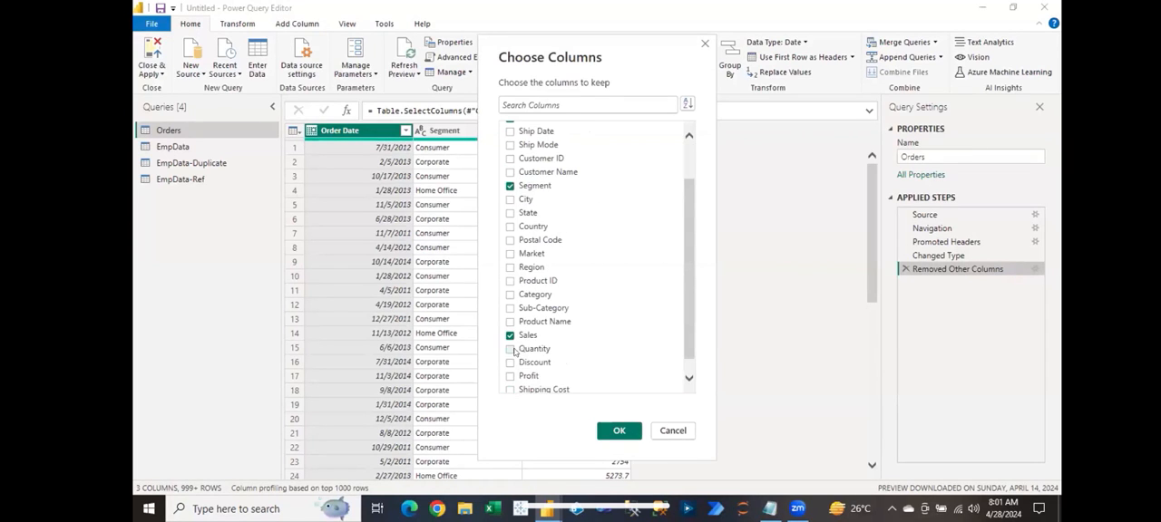
{"action": "left_click", "coordinate": [619, 432]}
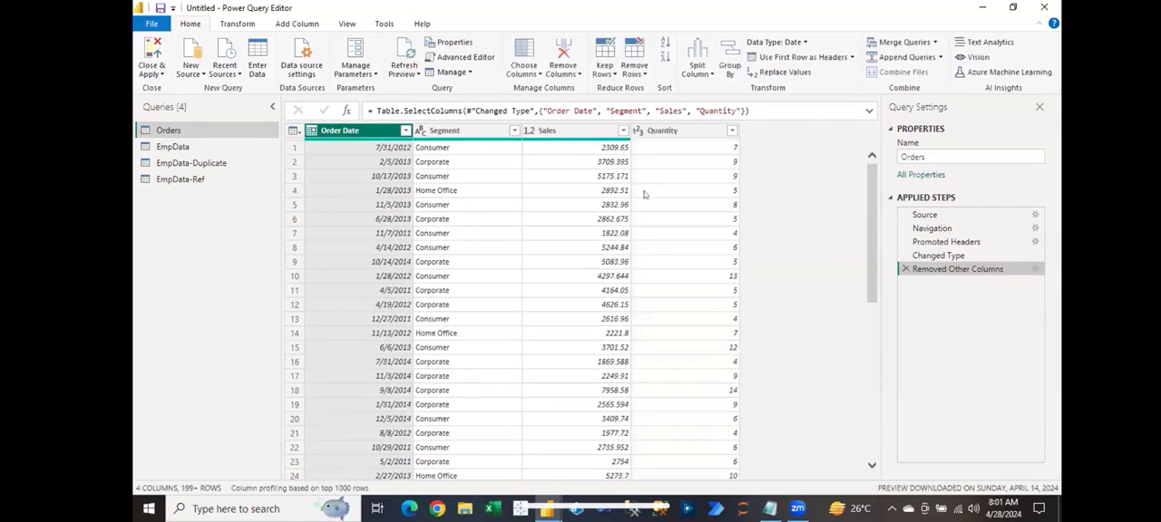
Step: Edit the Orders query's Table.SelectColumns formula so that it also keeps the "Discount" column after "Quantity"
{"action": "left_click", "coordinate": [667, 145]}
{"action": "left_click", "coordinate": [739, 110]}
{"action": "type", "text": ","}
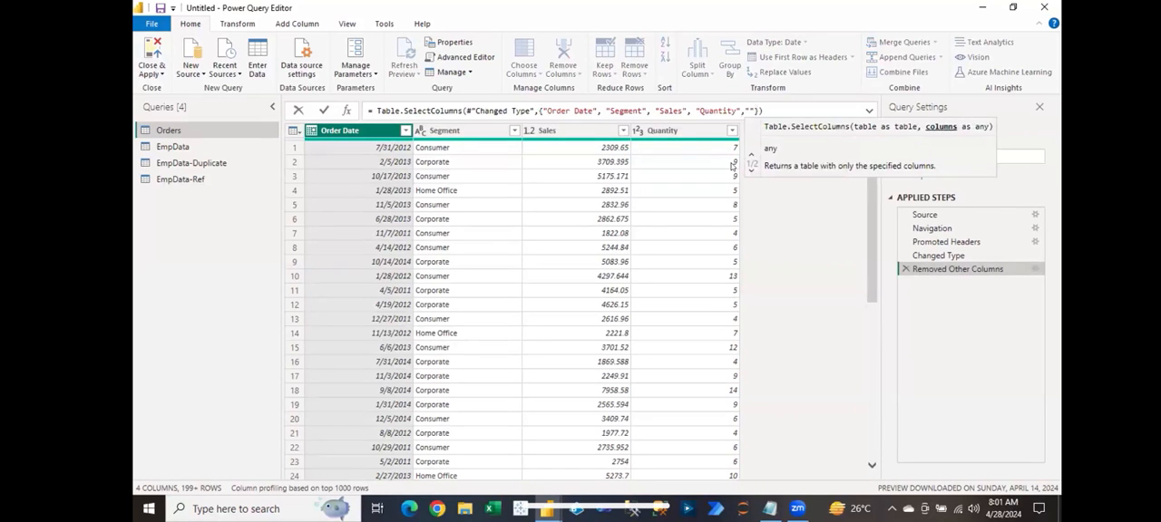
{"action": "type", "text": "\""}
{"action": "type", "text": "Disco"}
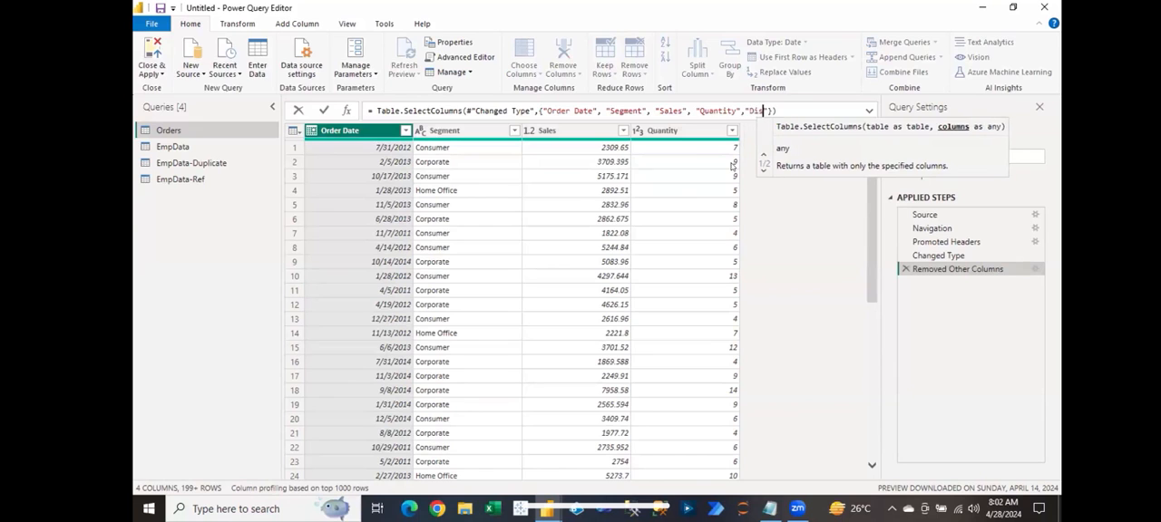
{"action": "type", "text": "unt"}
{"action": "key", "text": "Right"}
{"action": "key", "text": "Right"}
{"action": "key", "text": "Return"}
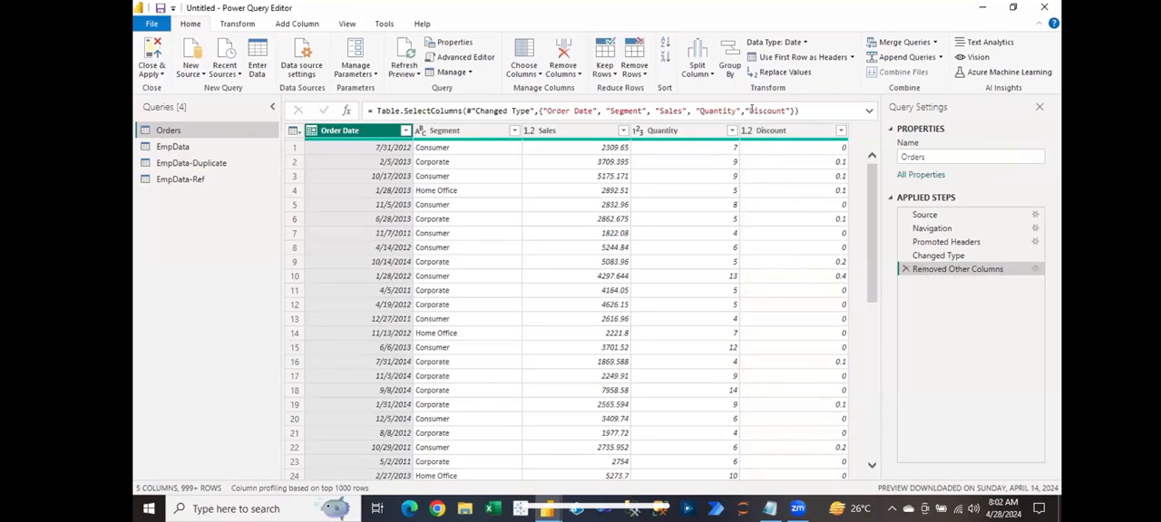
Step: Change "Discount" to lowercase "discount" in the Table.SelectColumns formula to test case sensitivity
{"action": "left_click", "coordinate": [749, 109]}
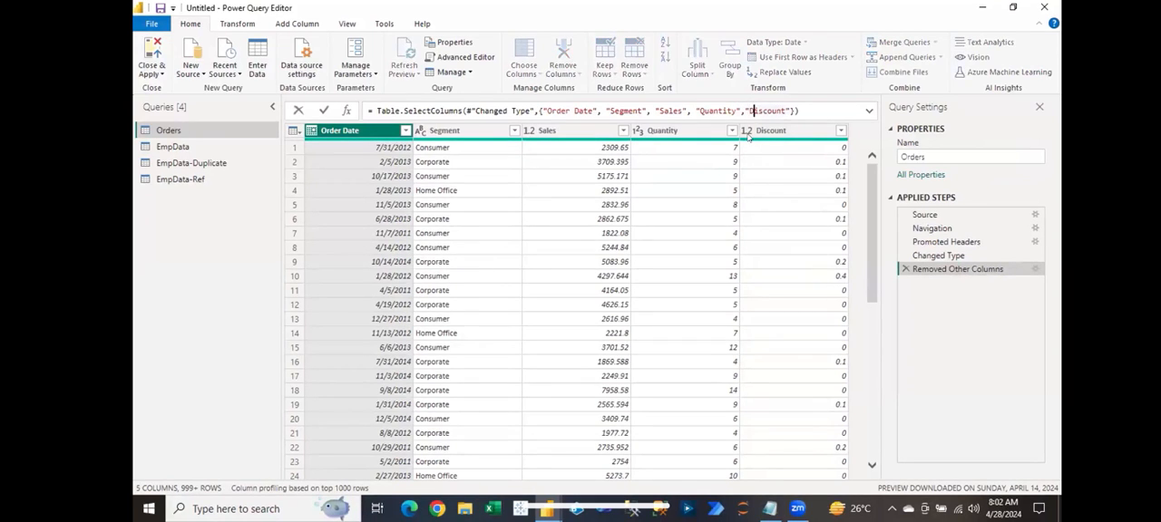
{"action": "key", "text": "BackSpace"}
{"action": "type", "text": "d"}
{"action": "key", "text": "Return"}
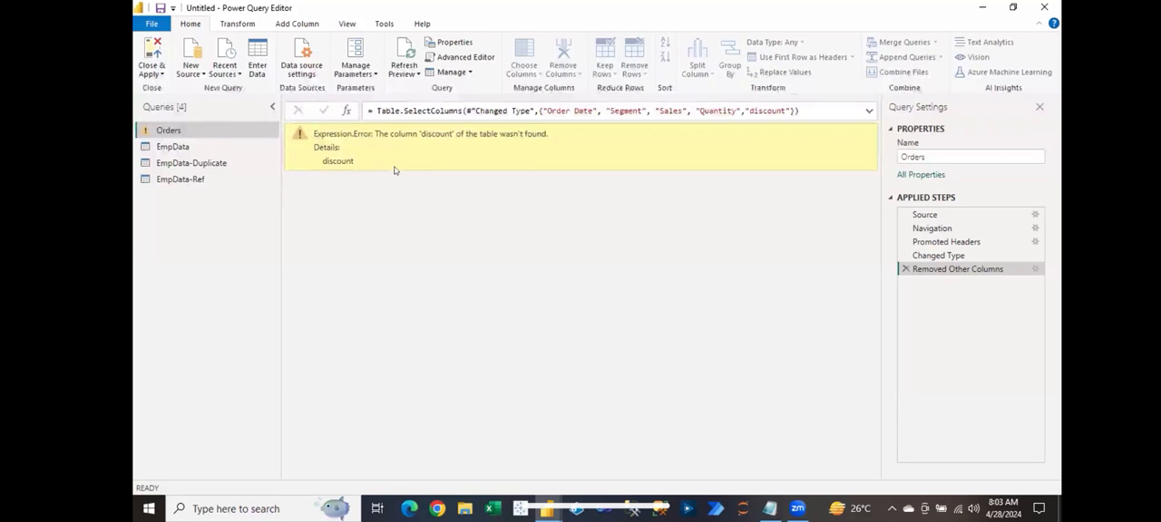
Step: Correct the column name in the Table.SelectColumns formula back to "Discount" with a capital D
{"action": "left_click", "coordinate": [749, 110]}
{"action": "key", "text": "Delete"}
{"action": "type", "text": "D"}
{"action": "key", "text": "Return"}
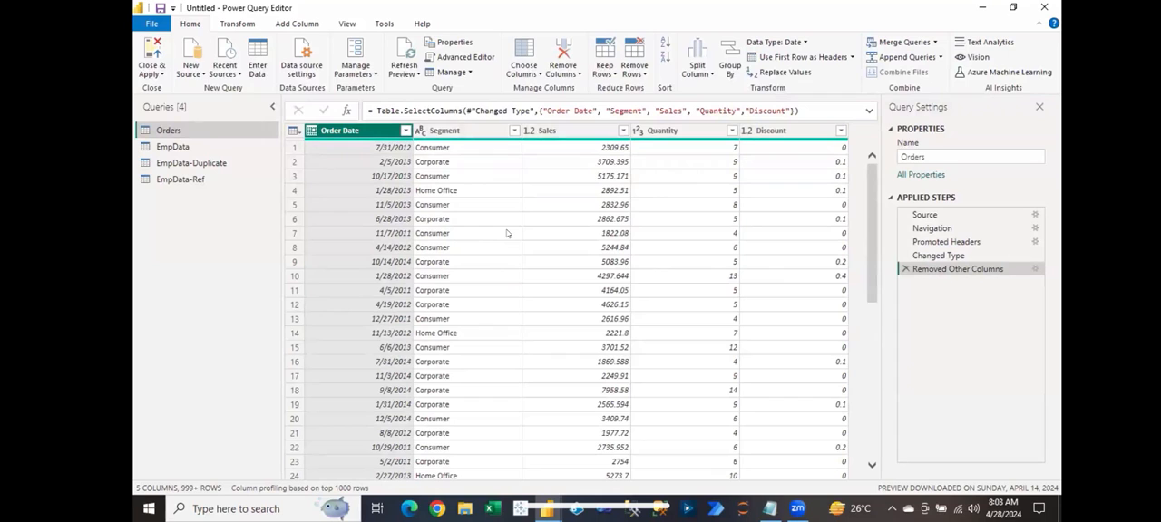
Step: Delete the Removed Other Columns step from the Orders query and look at the options for removing columns
{"action": "left_click", "coordinate": [905, 269]}
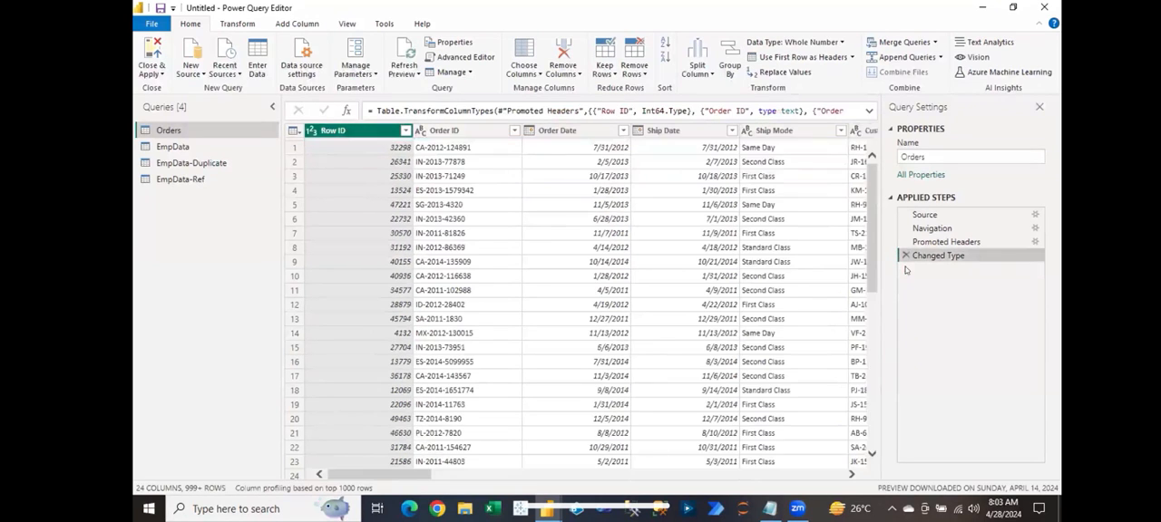
{"action": "left_click", "coordinate": [777, 246]}
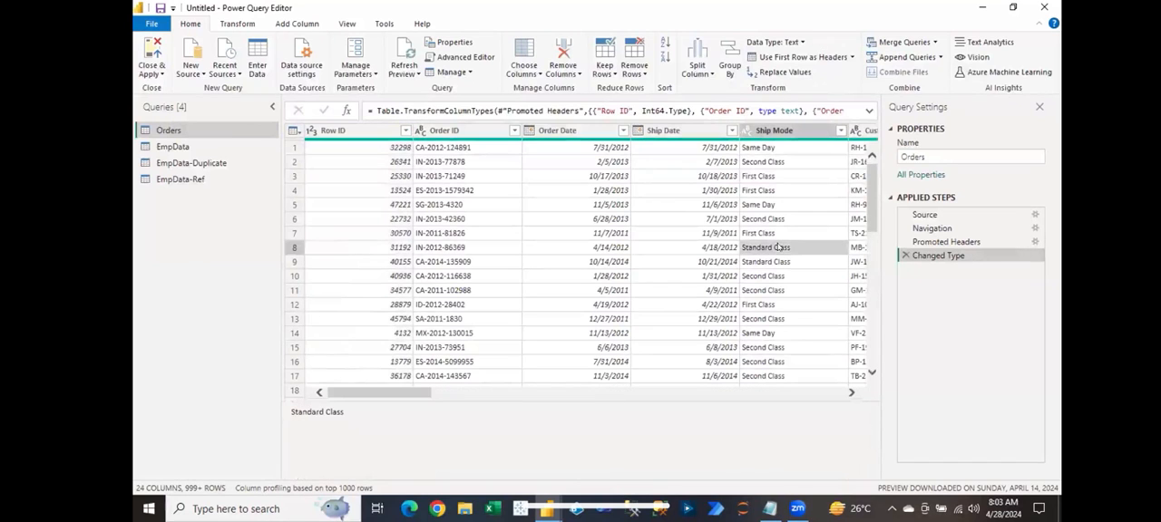
{"action": "left_click", "coordinate": [572, 76]}
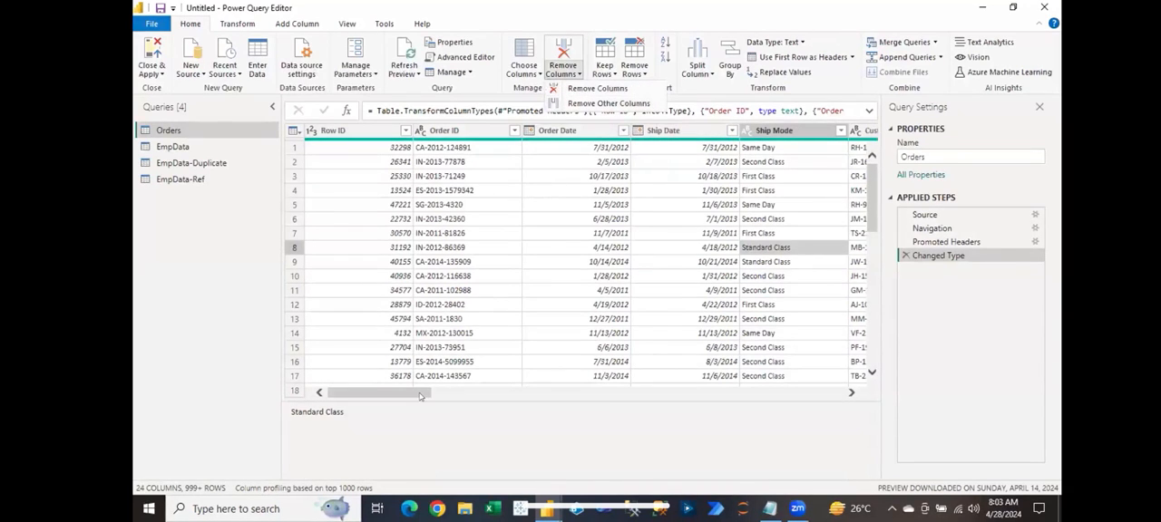
{"action": "left_click", "coordinate": [358, 130]}
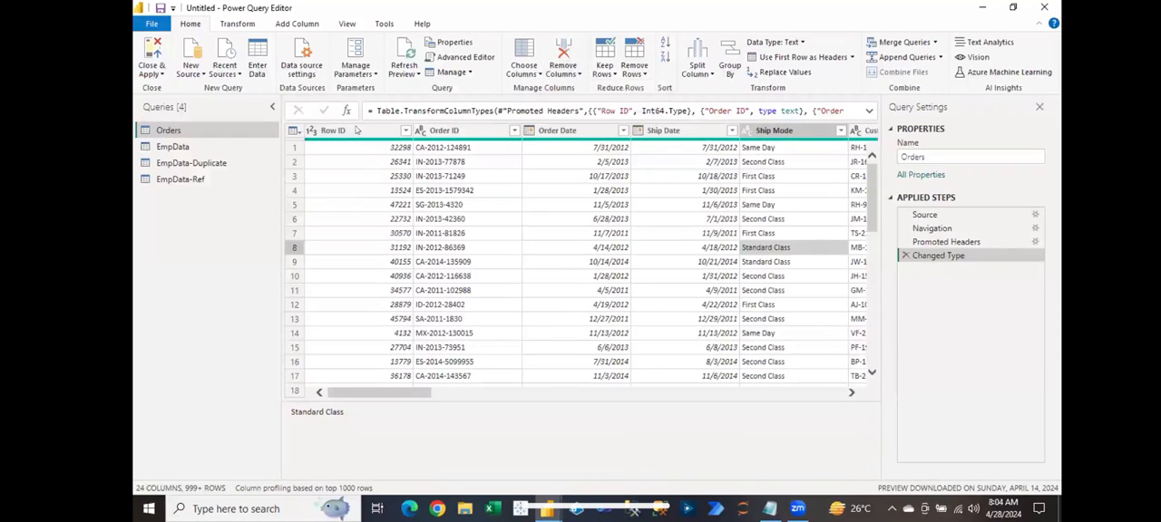
Step: Remove the Row ID column from the Orders query, and delete that applied step again to restore it
{"action": "left_click", "coordinate": [356, 149]}
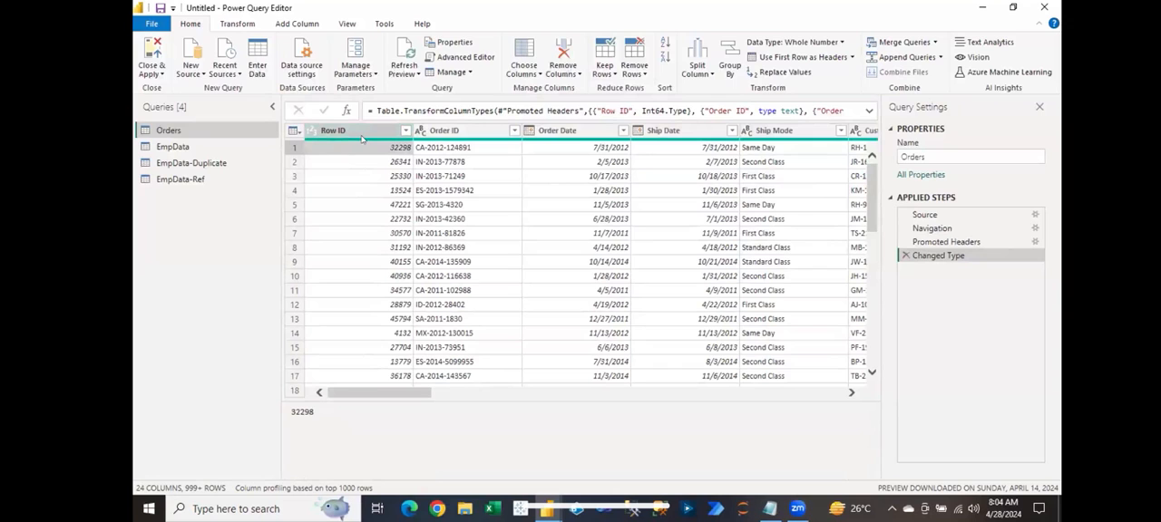
{"action": "left_click", "coordinate": [563, 77]}
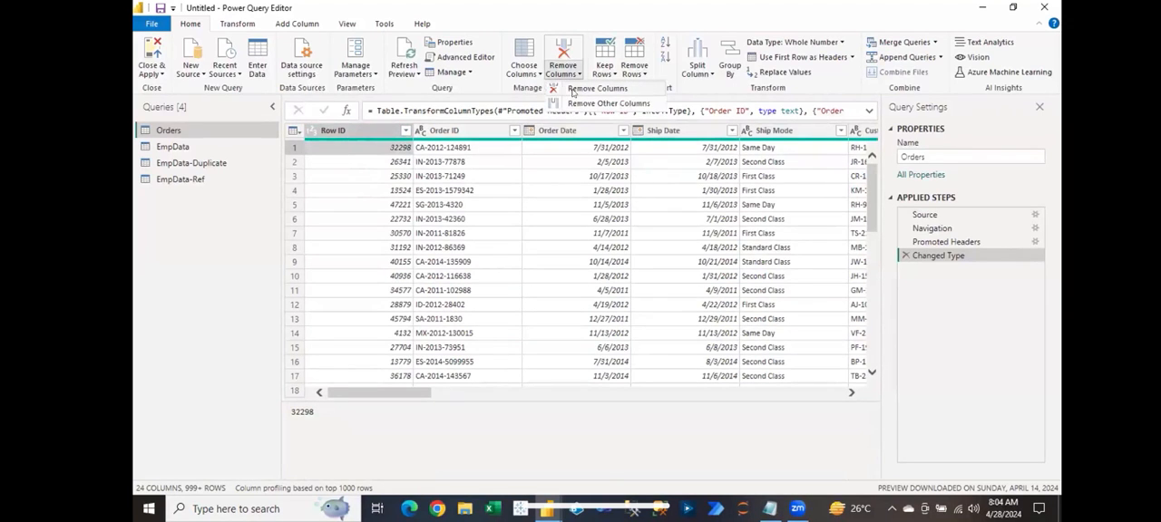
{"action": "left_click", "coordinate": [573, 92]}
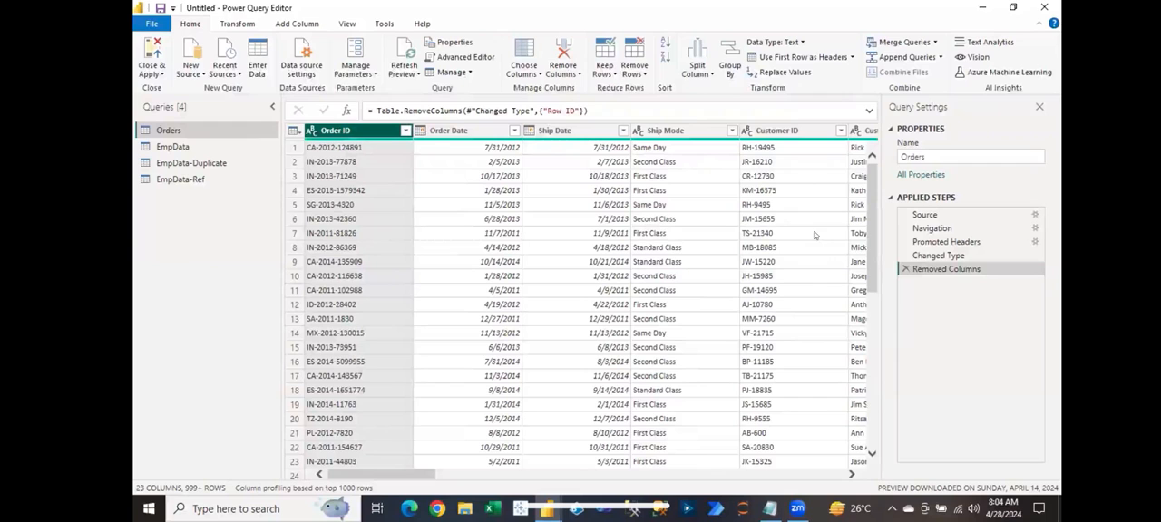
{"action": "left_click", "coordinate": [905, 270]}
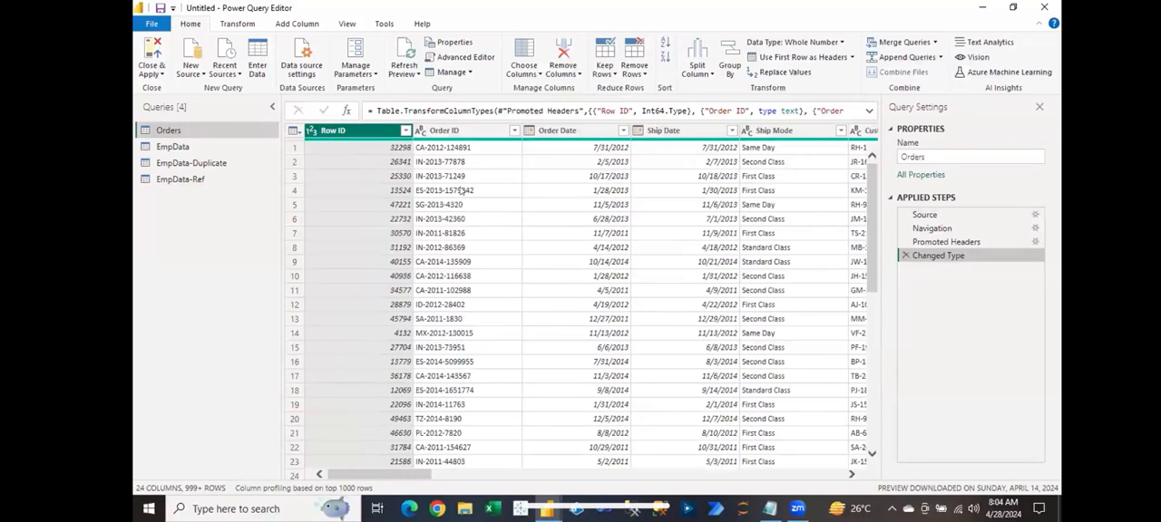
Step: Remove the Row ID, Order Date and Ship Mode columns together from the Orders query, and delete that applied step again
{"action": "left_click", "coordinate": [553, 130], "text": "ctrl"}
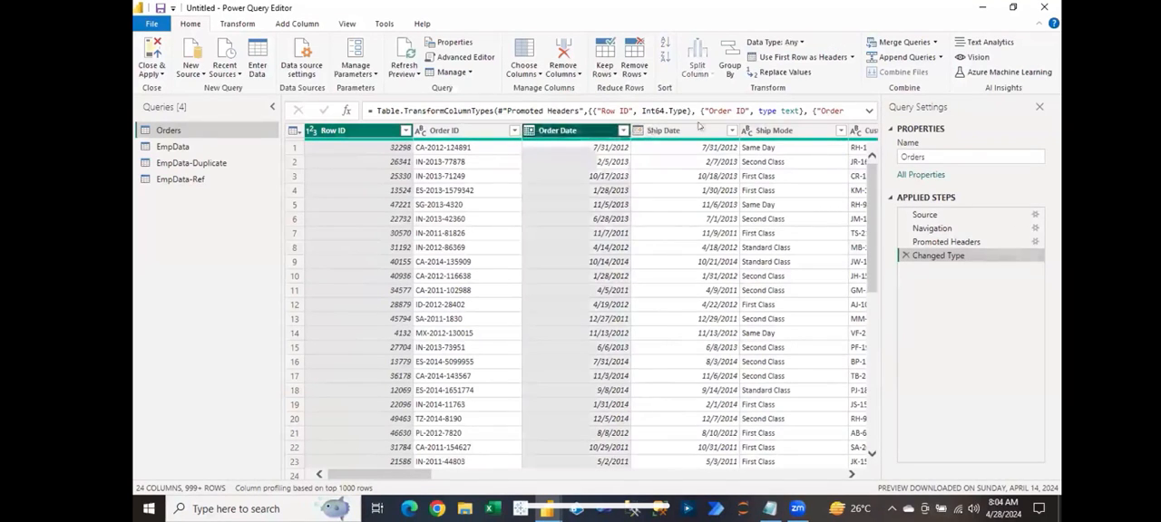
{"action": "left_click", "coordinate": [762, 130], "text": "ctrl"}
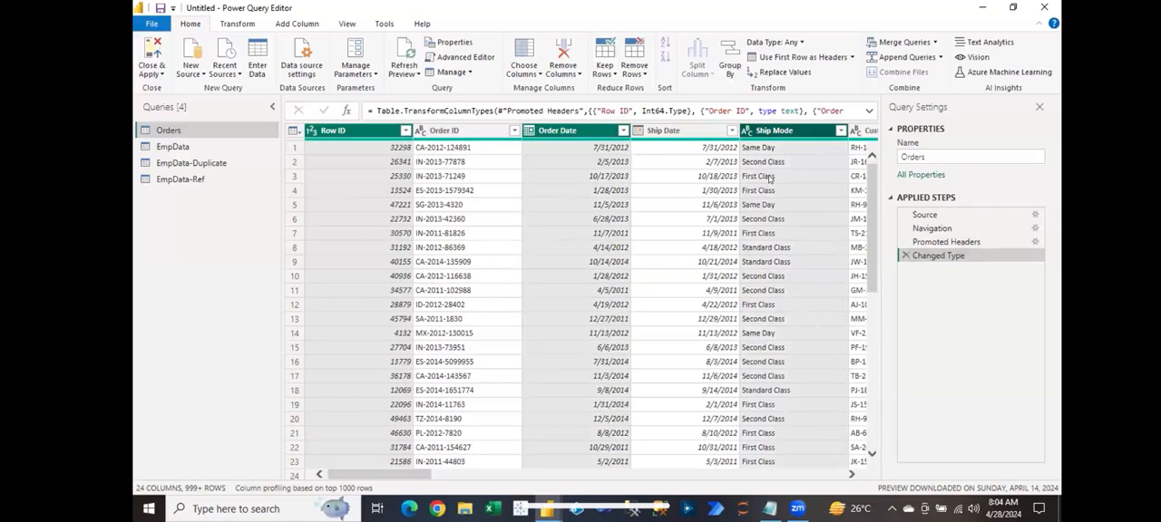
{"action": "left_click", "coordinate": [564, 72]}
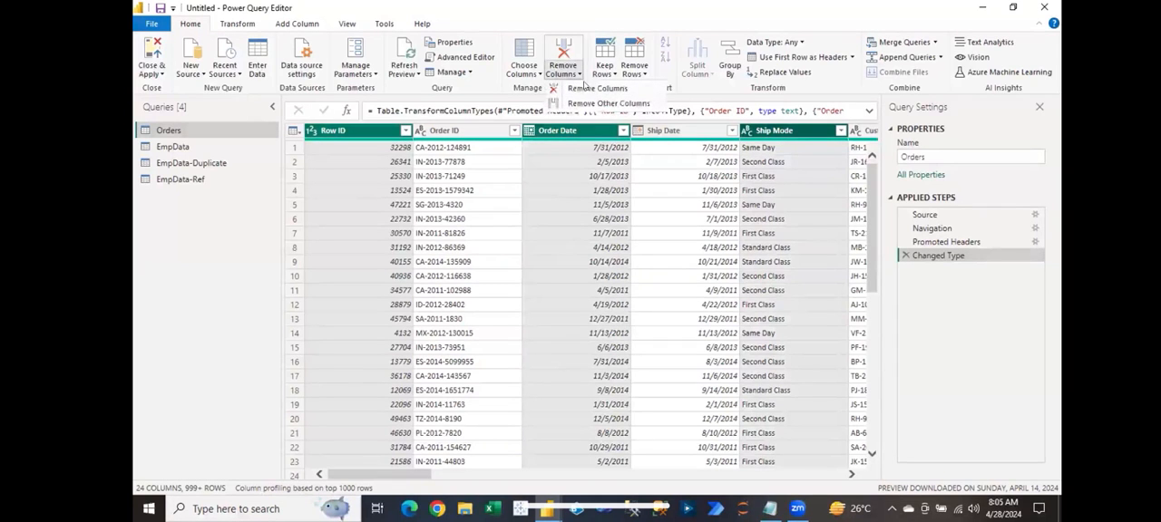
{"action": "left_click", "coordinate": [595, 88]}
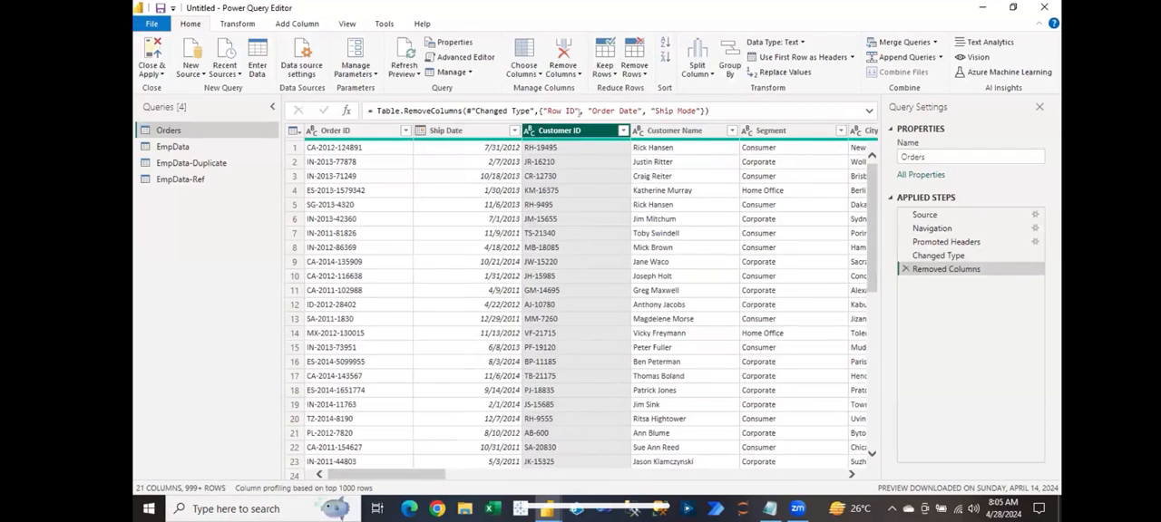
{"action": "mouse_move", "coordinate": [687, 138]}
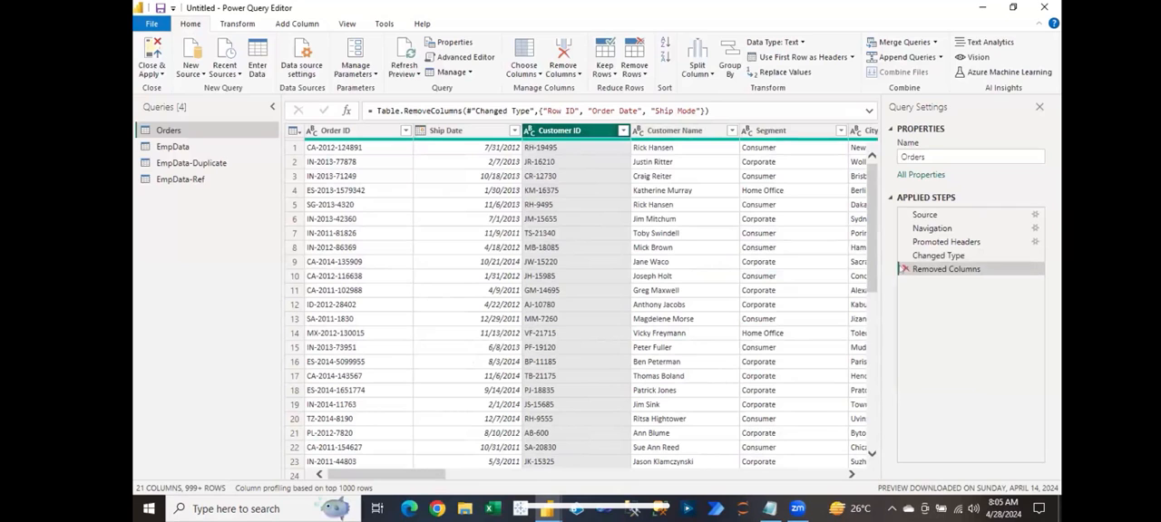
{"action": "left_click", "coordinate": [904, 269]}
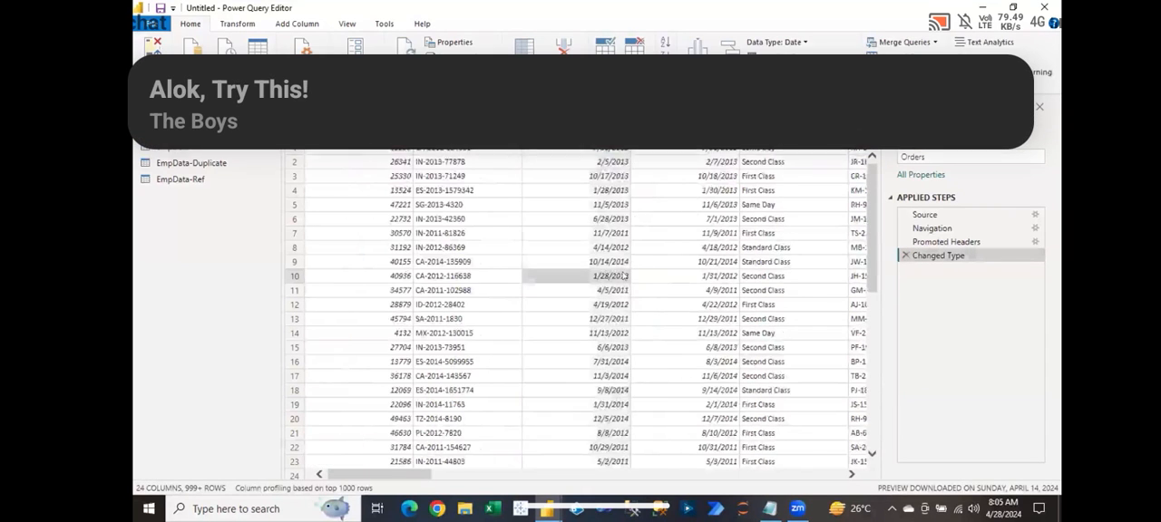
Step: Keep only Customer Name, Segment and Sales in the Orders query with Remove Other Columns, and delete that applied step again
{"action": "left_click", "coordinate": [624, 275]}
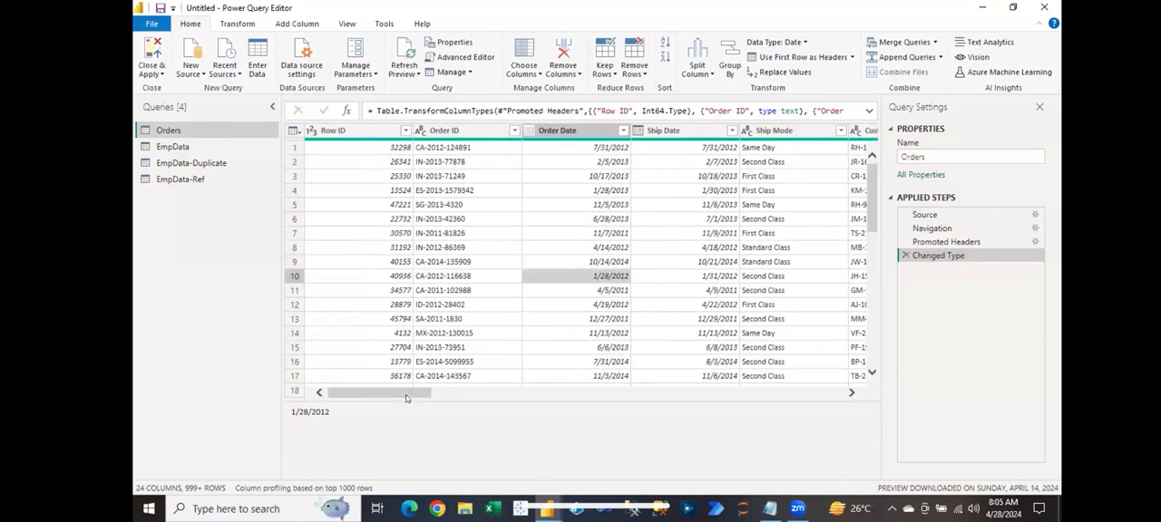
{"action": "left_click_drag", "start_coordinate": [408, 397], "coordinate": [477, 396]}
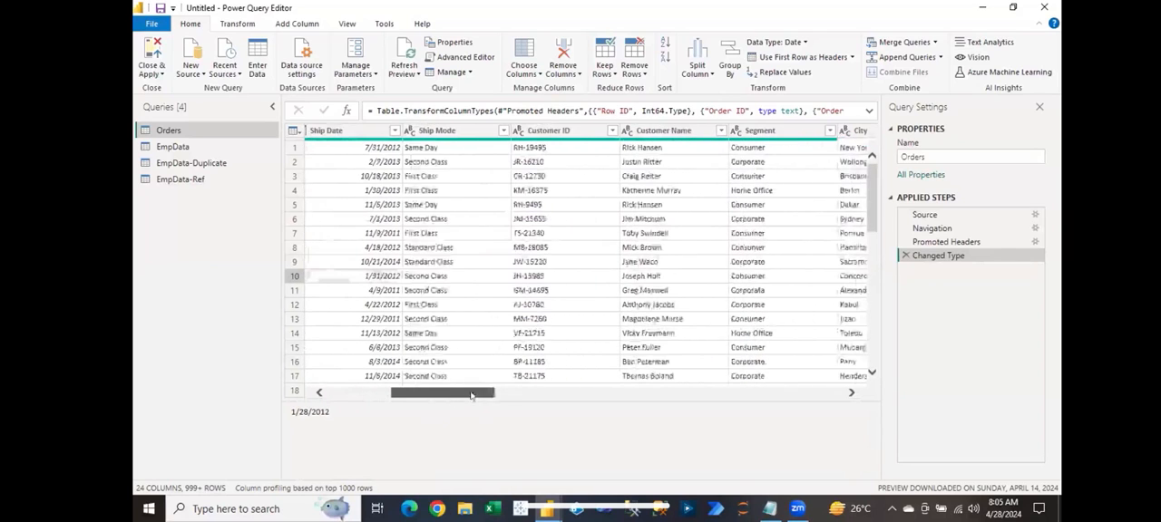
{"action": "left_click", "coordinate": [640, 131]}
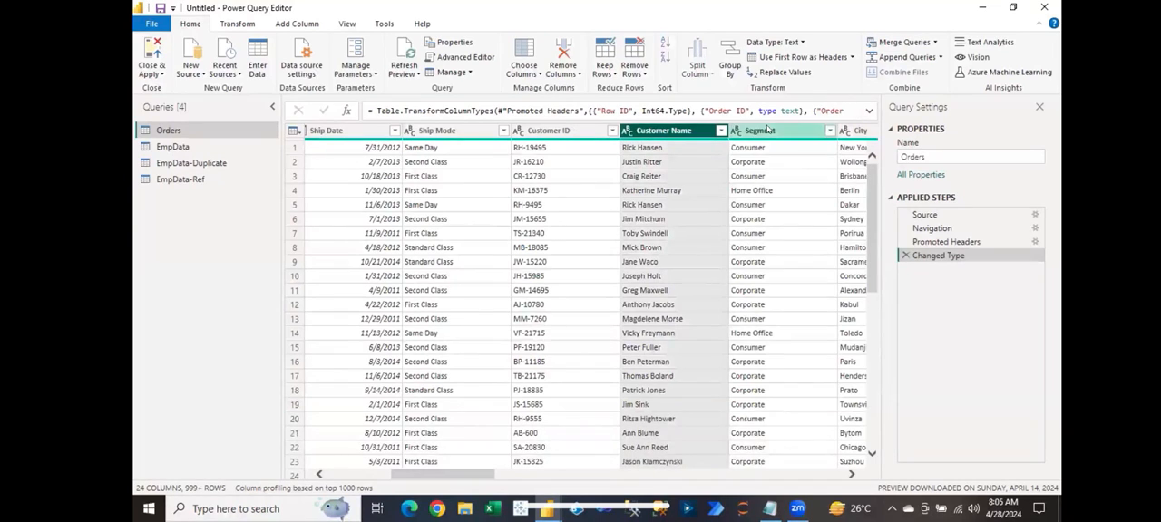
{"action": "left_click", "coordinate": [771, 131], "text": "ctrl"}
{"action": "left_click_drag", "start_coordinate": [456, 471], "coordinate": [747, 469]}
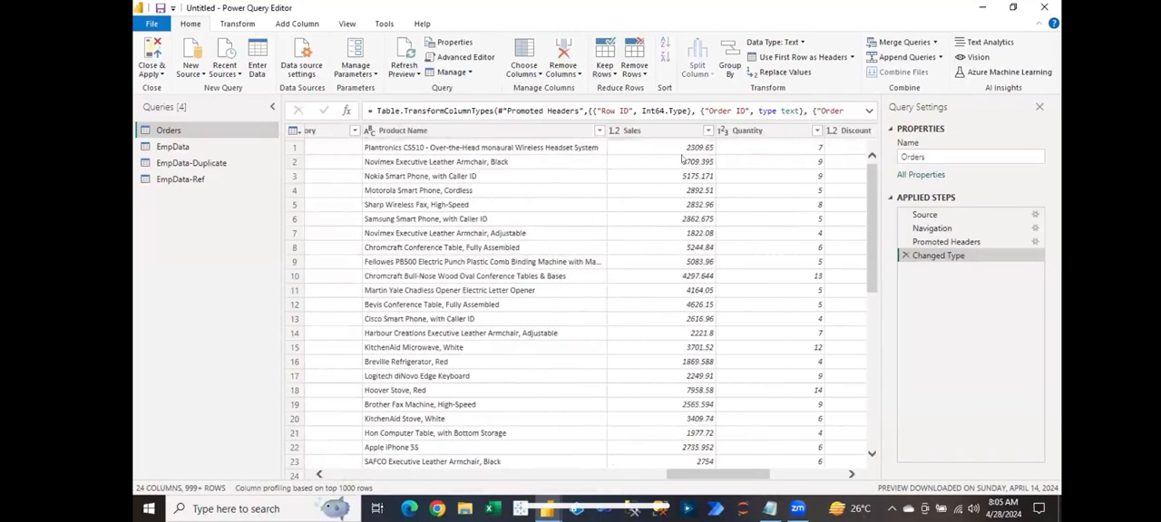
{"action": "left_click", "coordinate": [676, 133]}
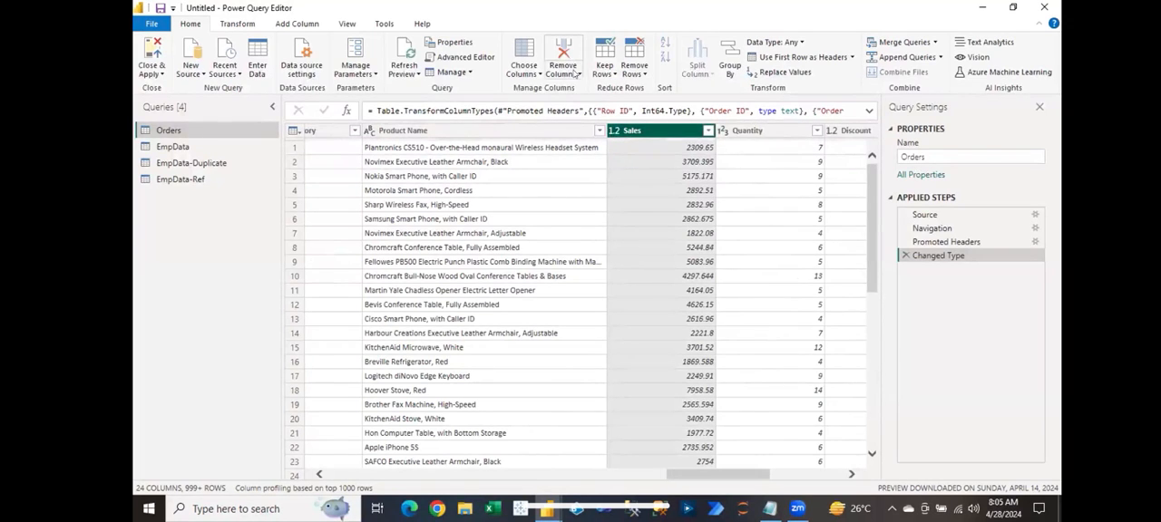
{"action": "left_click", "coordinate": [575, 74]}
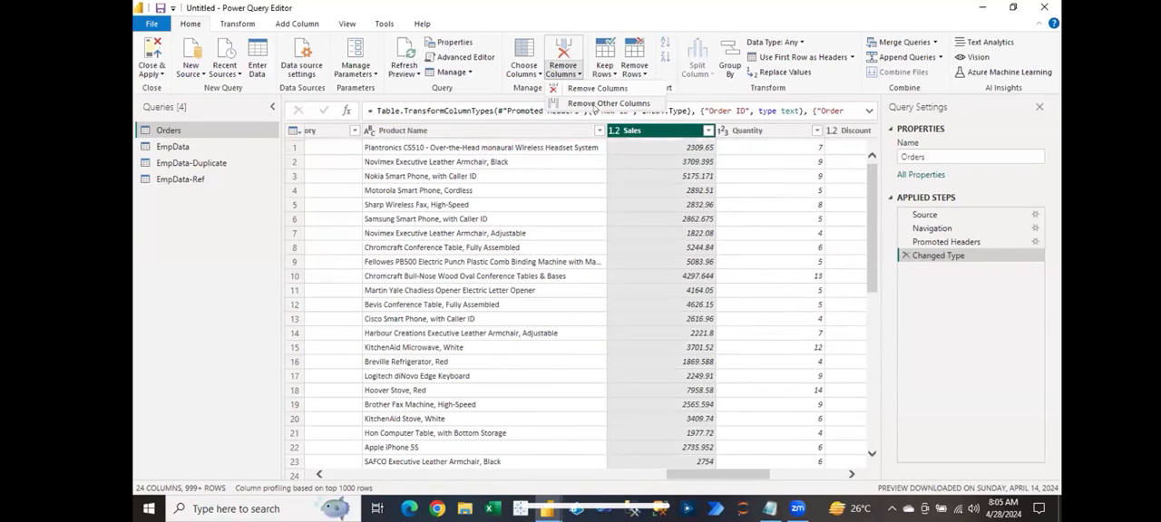
{"action": "left_click", "coordinate": [583, 104]}
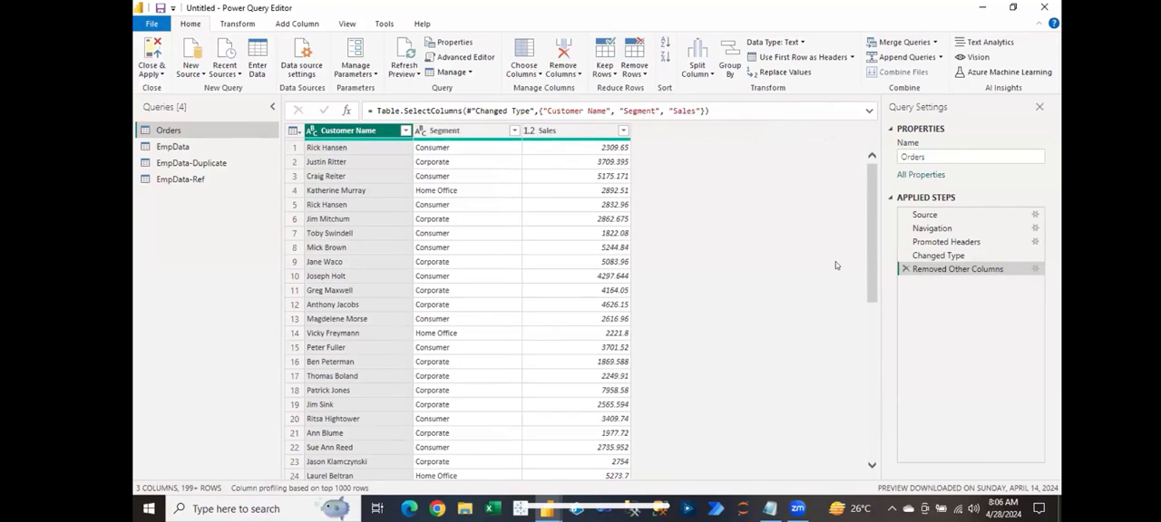
{"action": "left_click", "coordinate": [906, 269]}
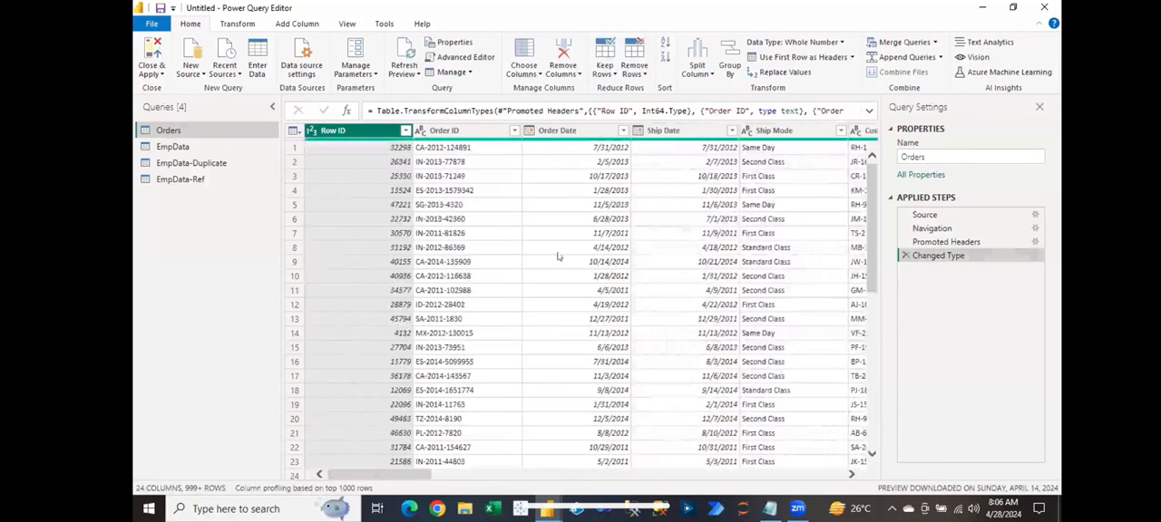
Step: Keep only the top 5 rows of the Orders query, and delete that applied step again
{"action": "left_click", "coordinate": [606, 71]}
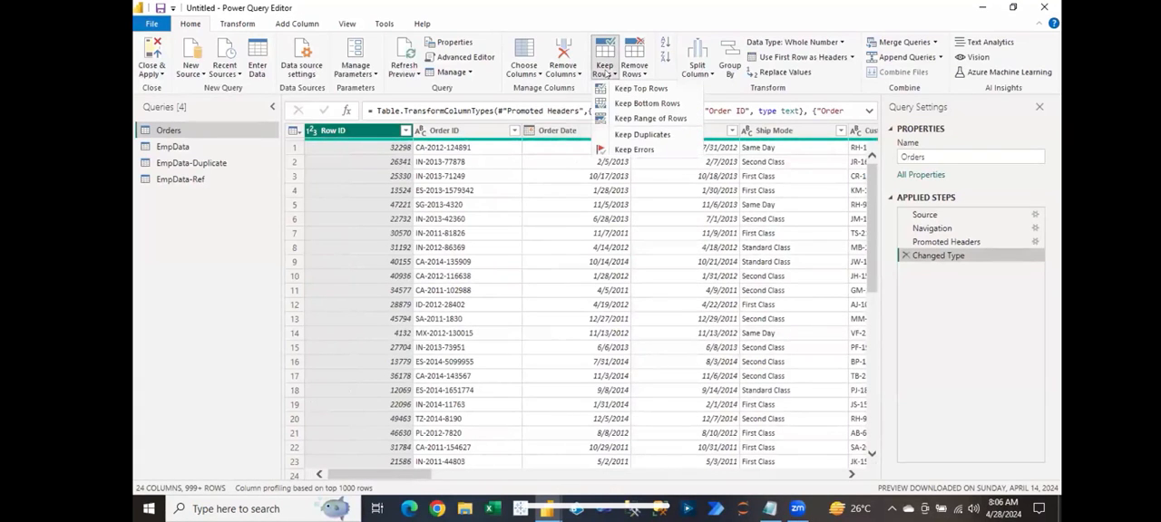
{"action": "left_click", "coordinate": [640, 89]}
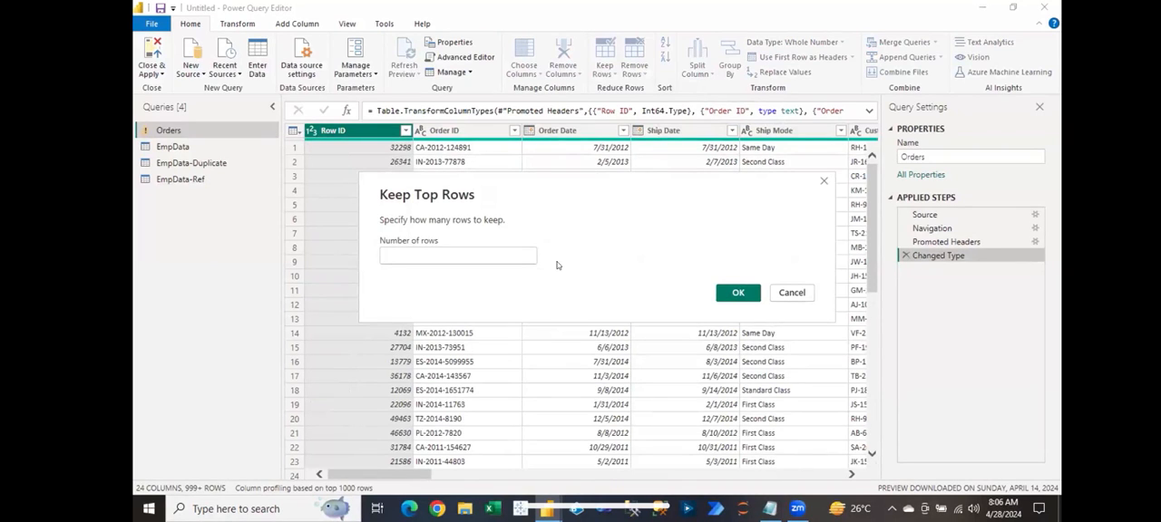
{"action": "type", "text": "5"}
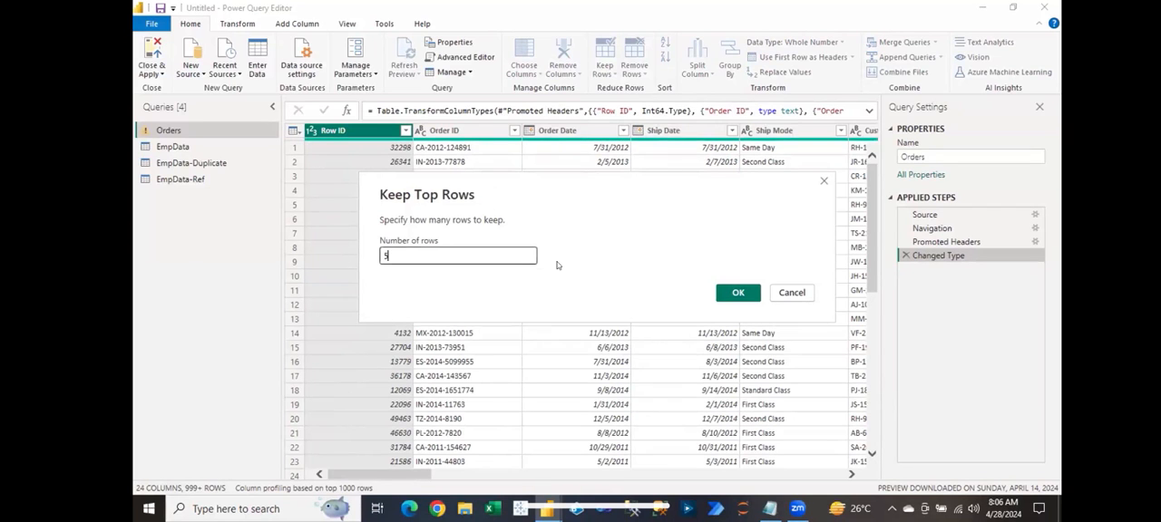
{"action": "left_click", "coordinate": [737, 293]}
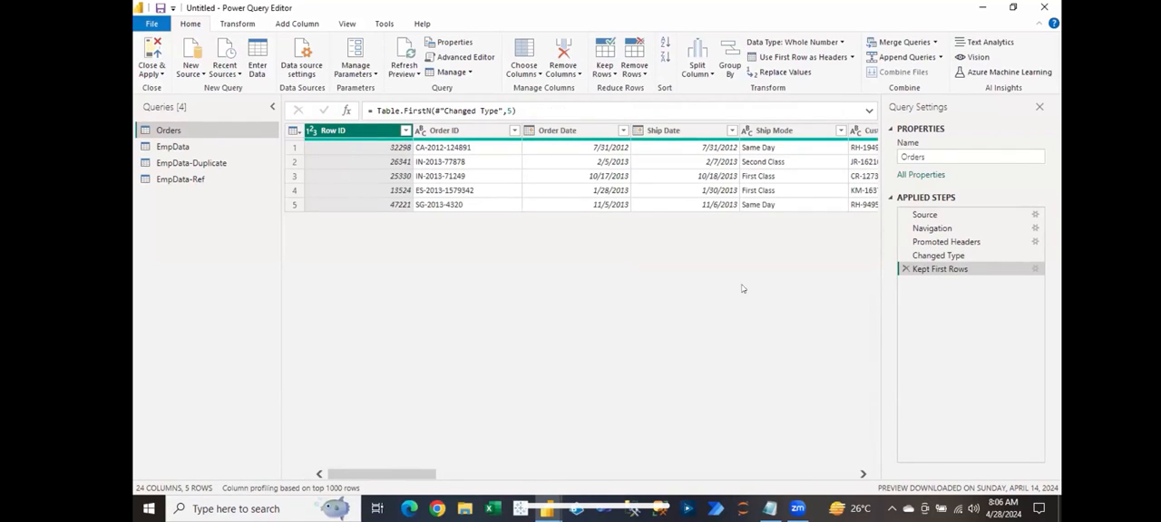
{"action": "left_click", "coordinate": [905, 270]}
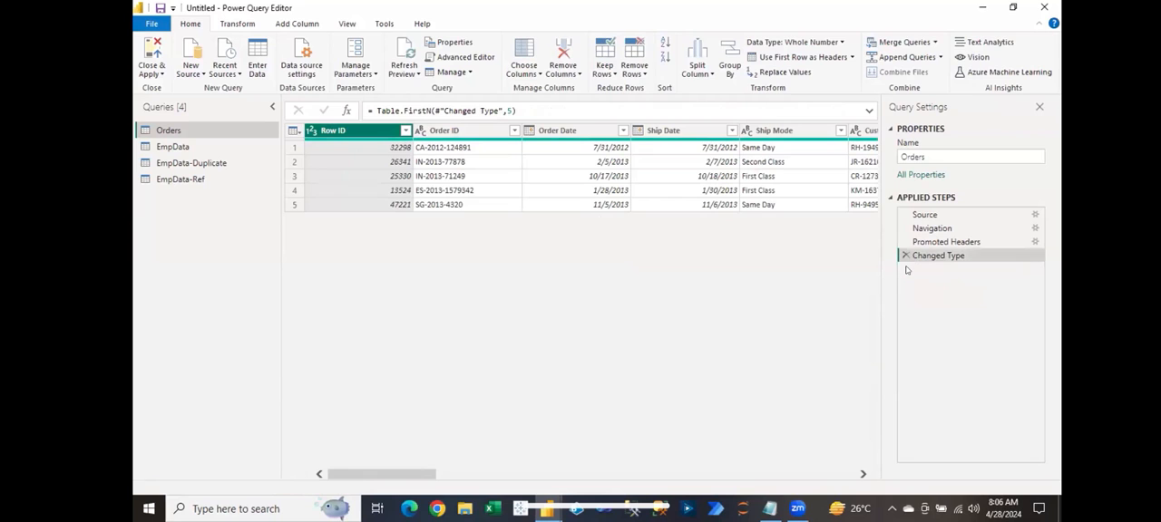
Step: Keep a range of 5 rows starting at row 2 in the Orders query, and delete that applied step again
{"action": "left_click", "coordinate": [599, 70]}
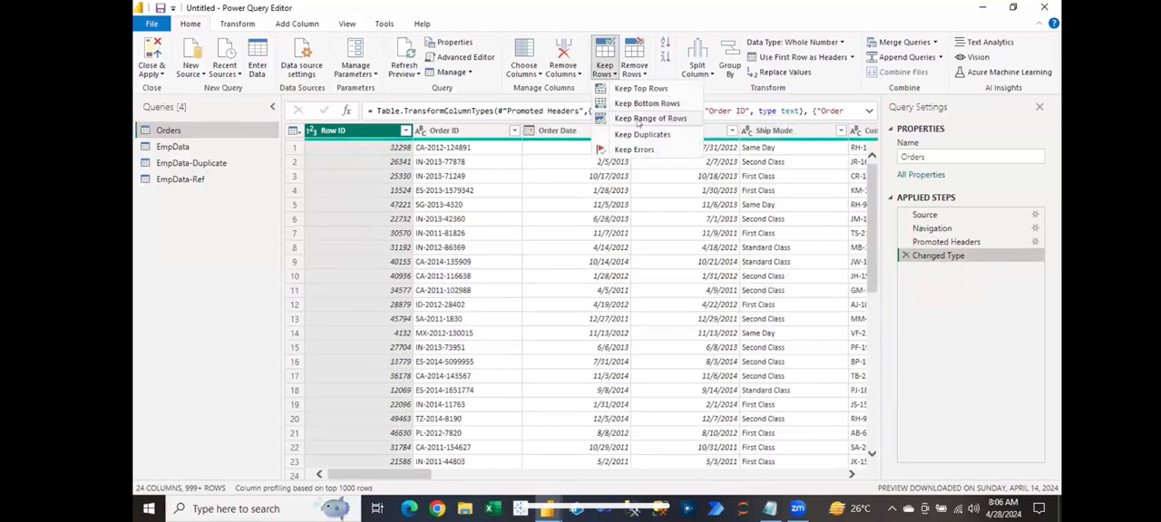
{"action": "left_click", "coordinate": [638, 119]}
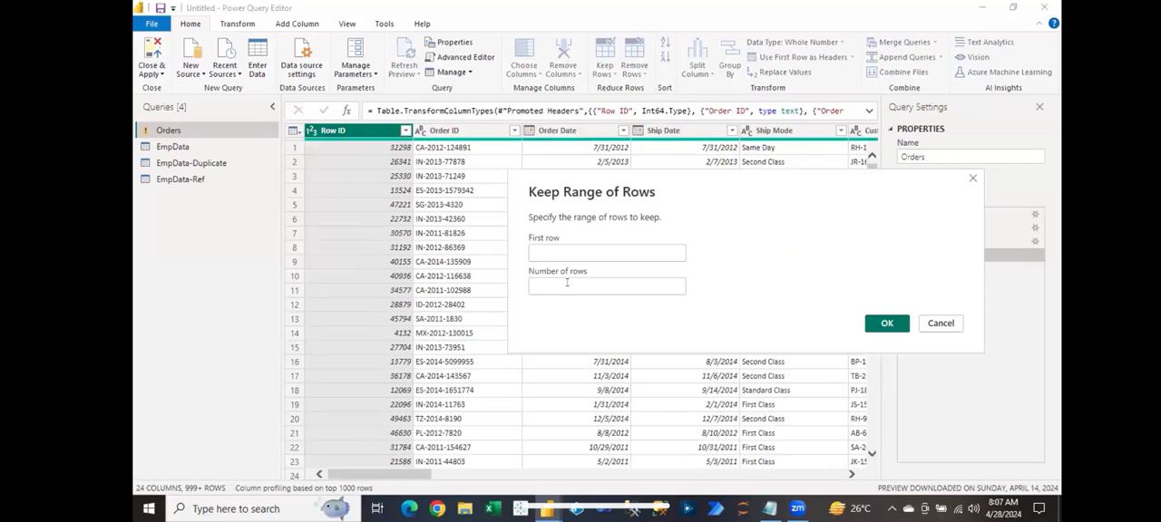
{"action": "left_click", "coordinate": [557, 248]}
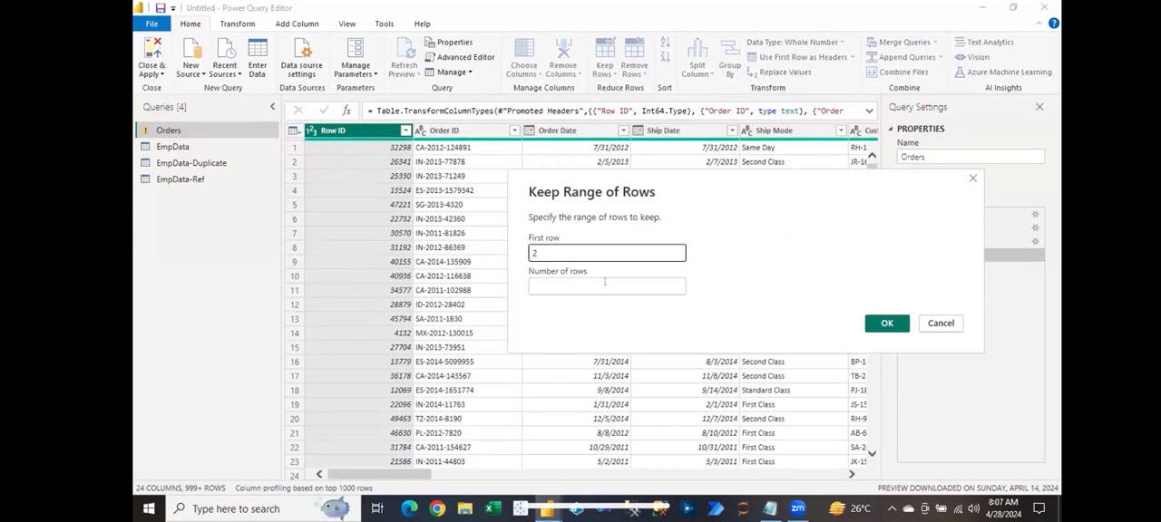
{"action": "left_click", "coordinate": [553, 285]}
{"action": "type", "text": "5"}
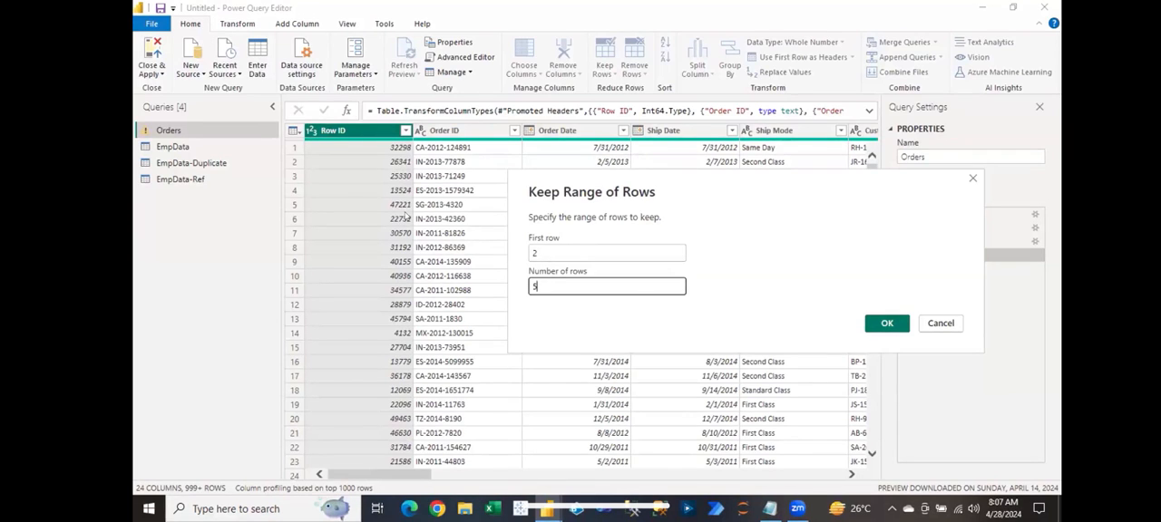
{"action": "left_click", "coordinate": [891, 325]}
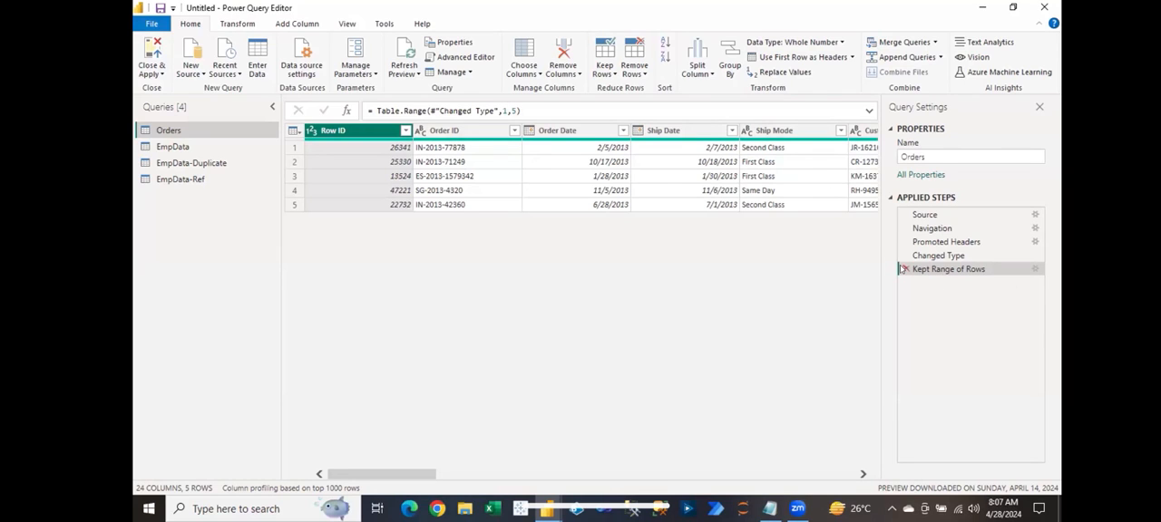
{"action": "left_click", "coordinate": [1036, 270]}
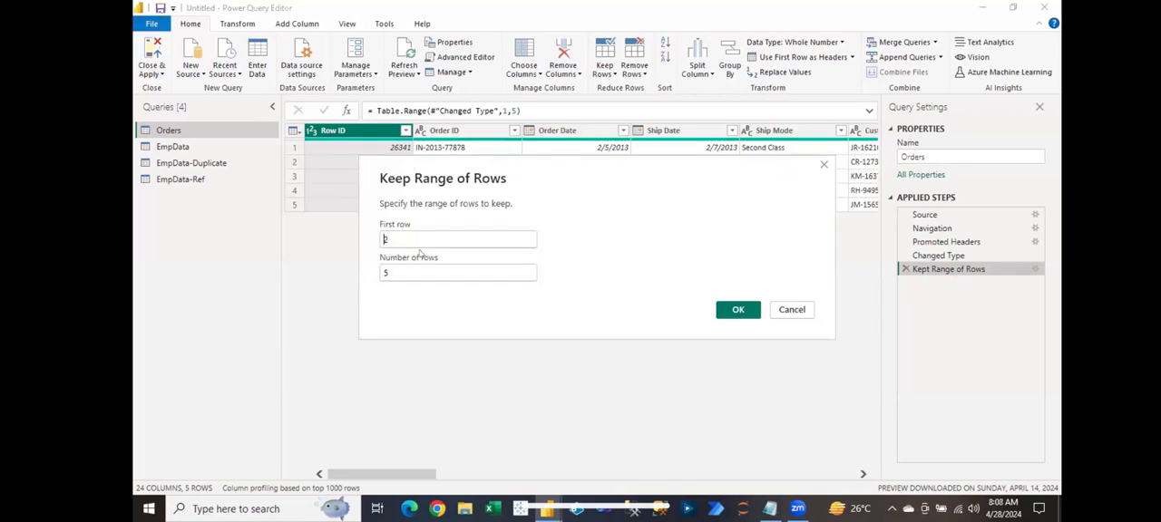
{"action": "left_click", "coordinate": [796, 310]}
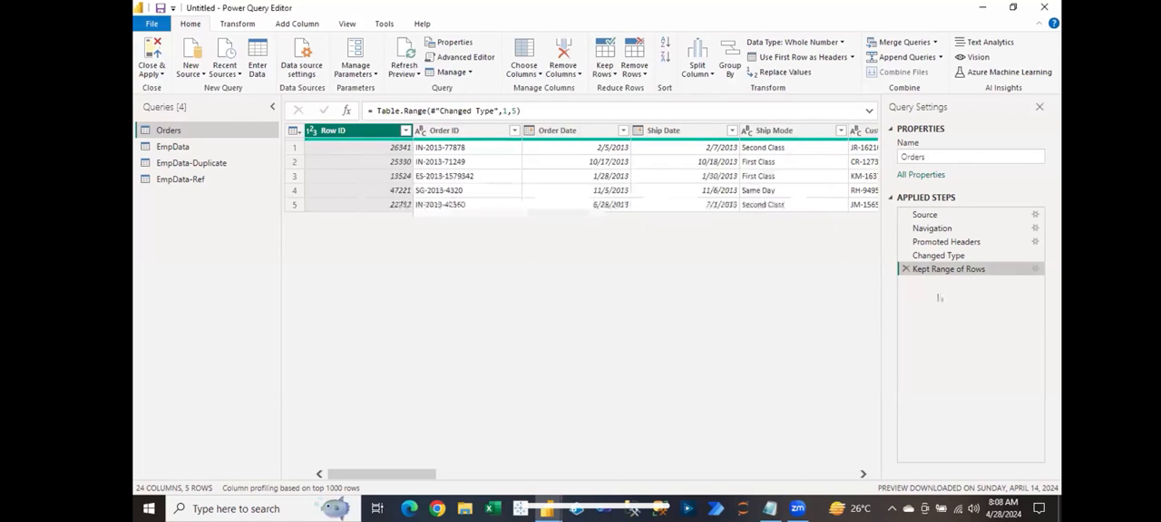
{"action": "left_click", "coordinate": [905, 269]}
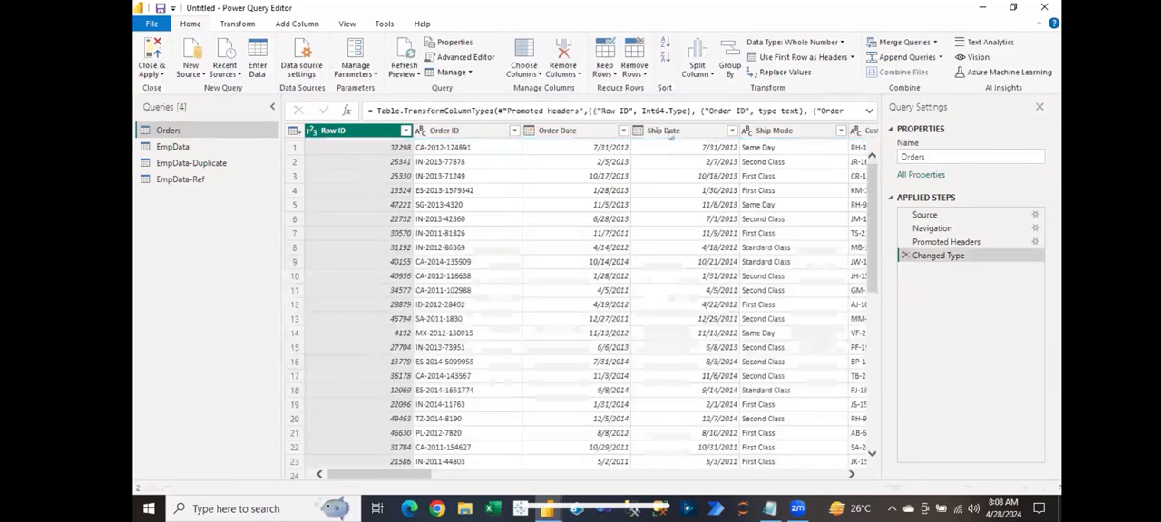
{"action": "left_click", "coordinate": [605, 70]}
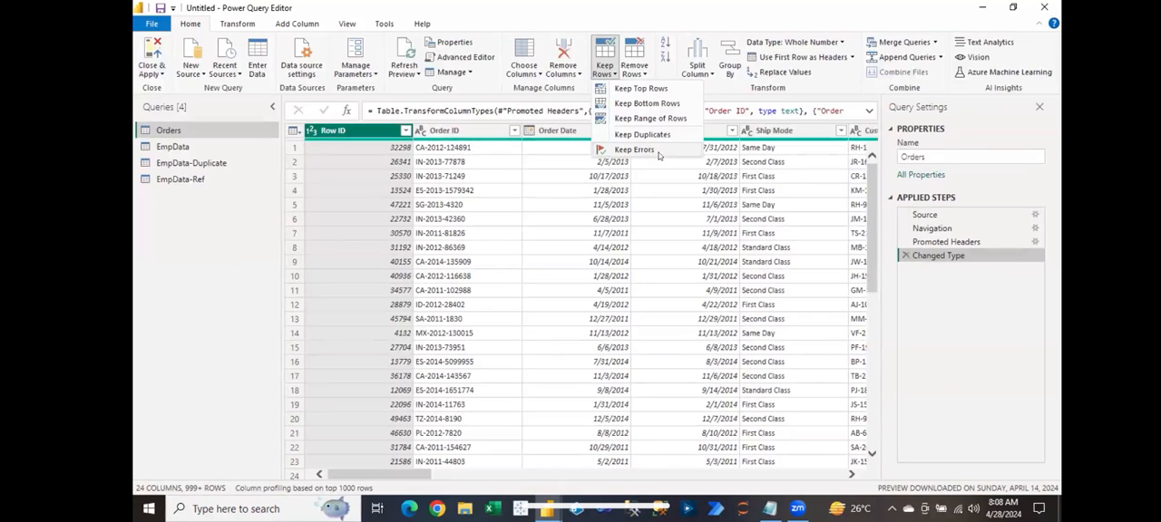
{"action": "left_click", "coordinate": [516, 248]}
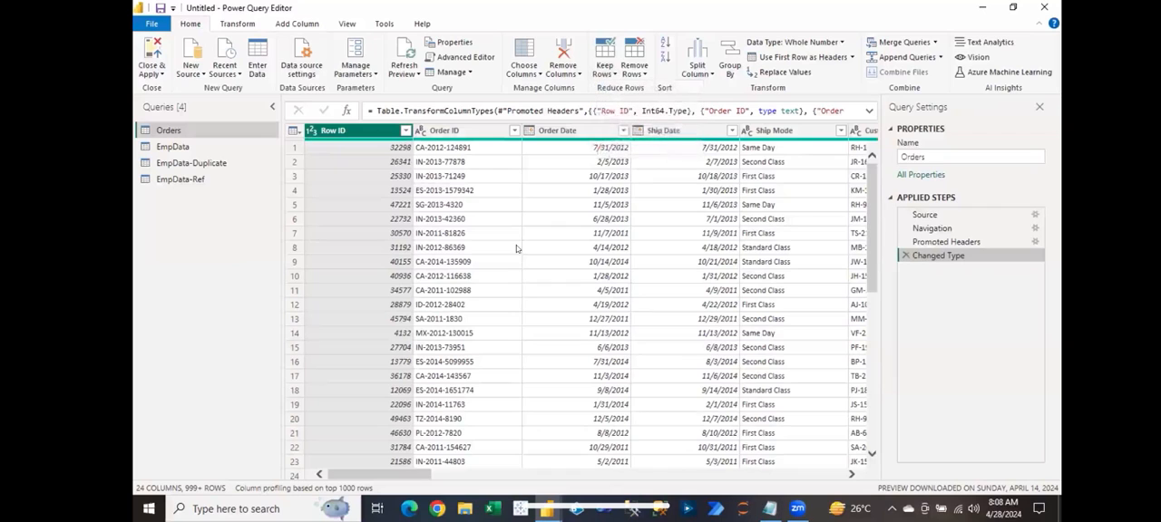
{"action": "left_click", "coordinate": [637, 78]}
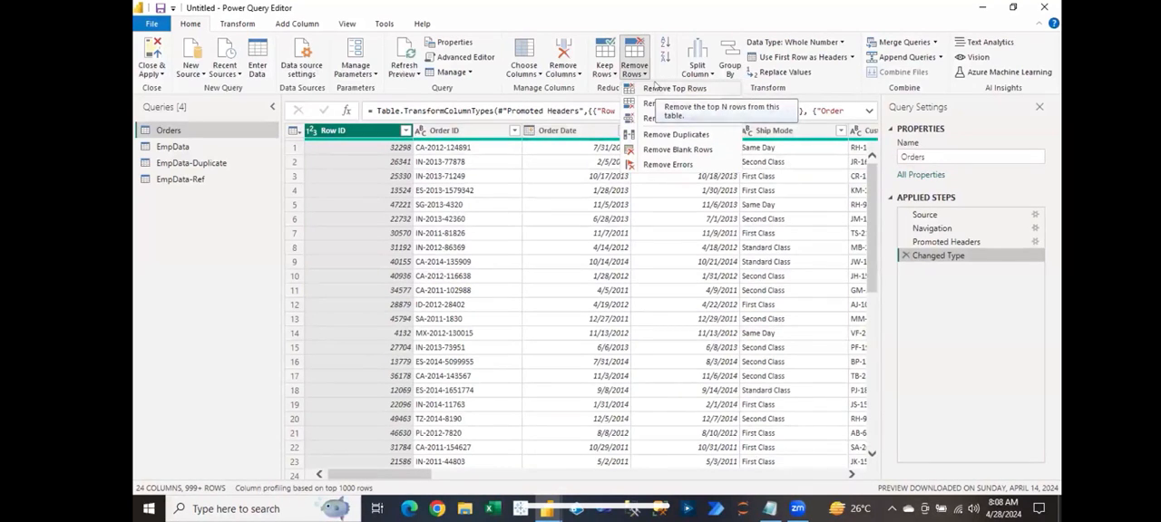
{"action": "left_click", "coordinate": [597, 180]}
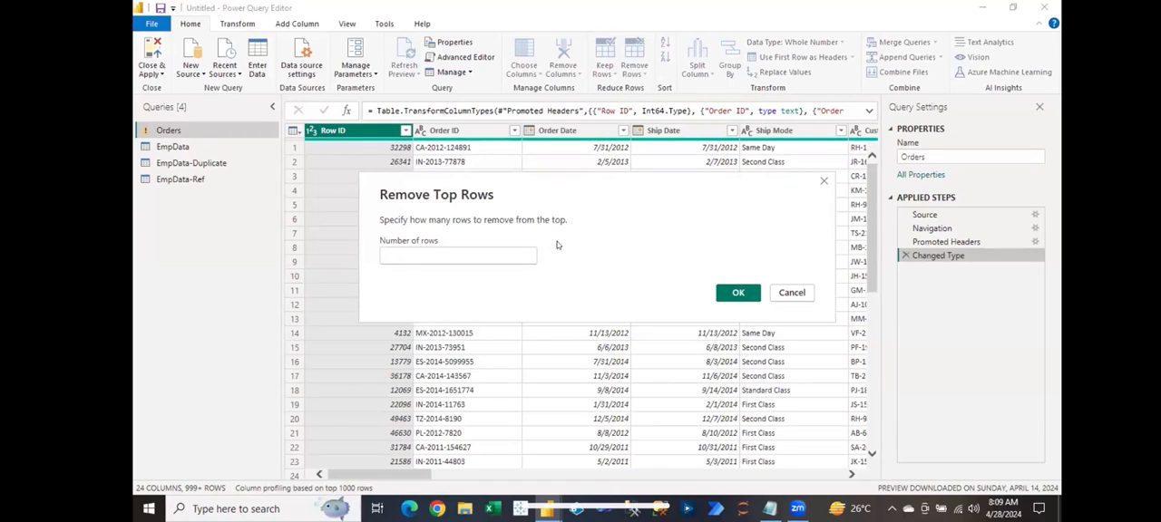
{"action": "type", "text": "2"}
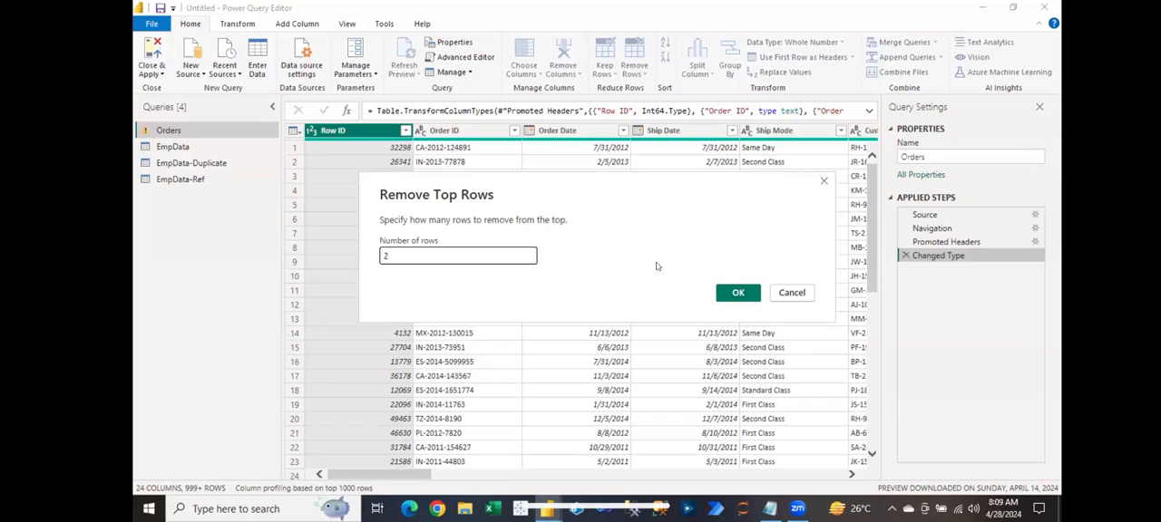
{"action": "left_click", "coordinate": [782, 293]}
{"action": "left_click", "coordinate": [633, 65]}
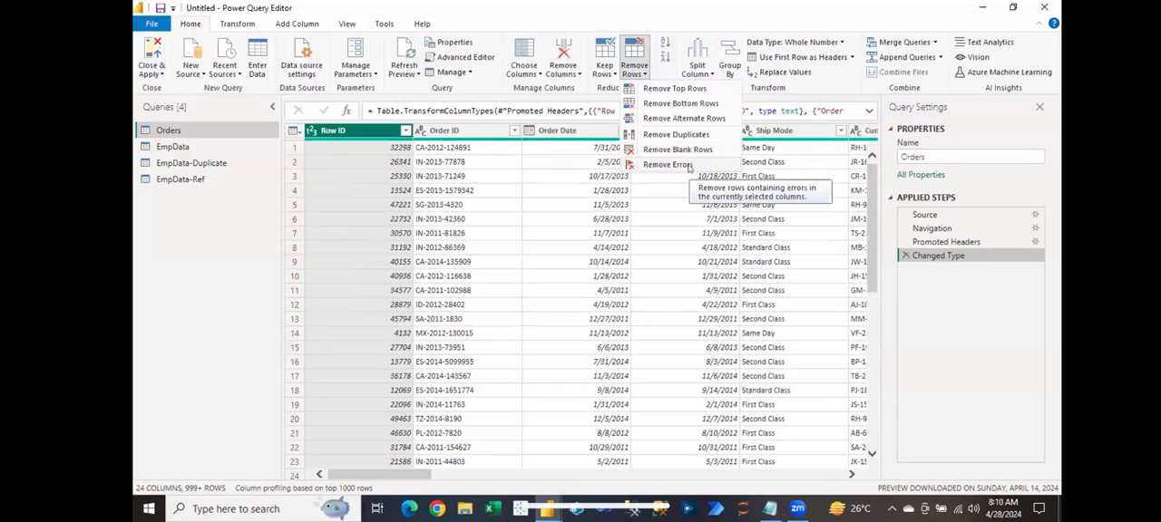
{"action": "left_click", "coordinate": [679, 199]}
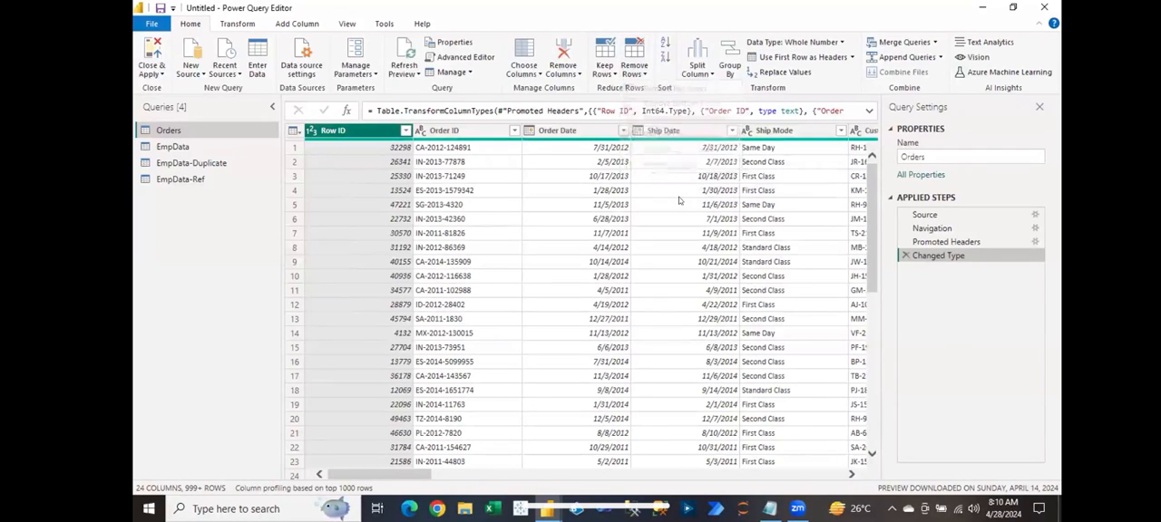
{"action": "left_click", "coordinate": [605, 65]}
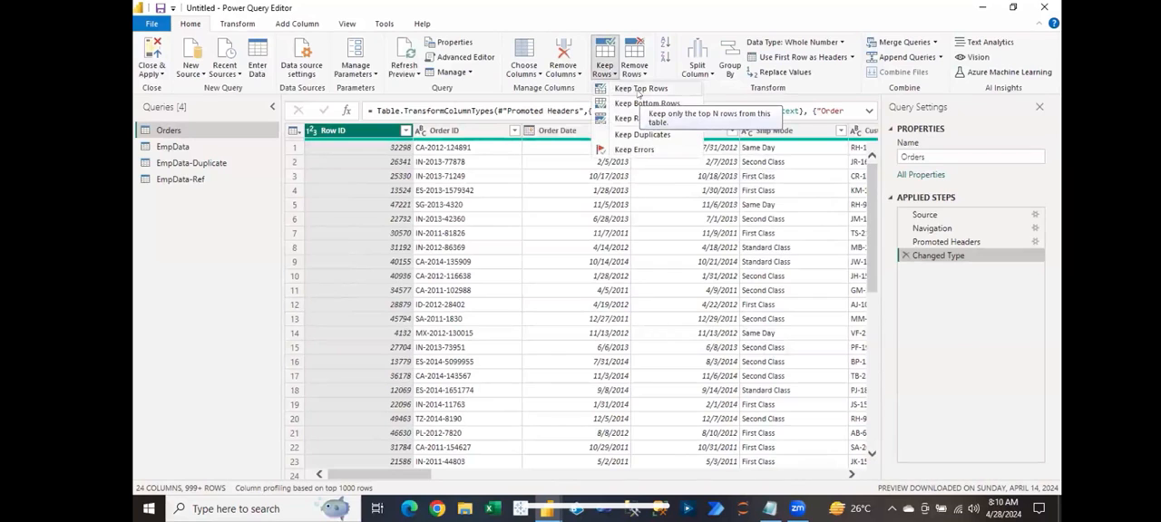
{"action": "left_click", "coordinate": [427, 364]}
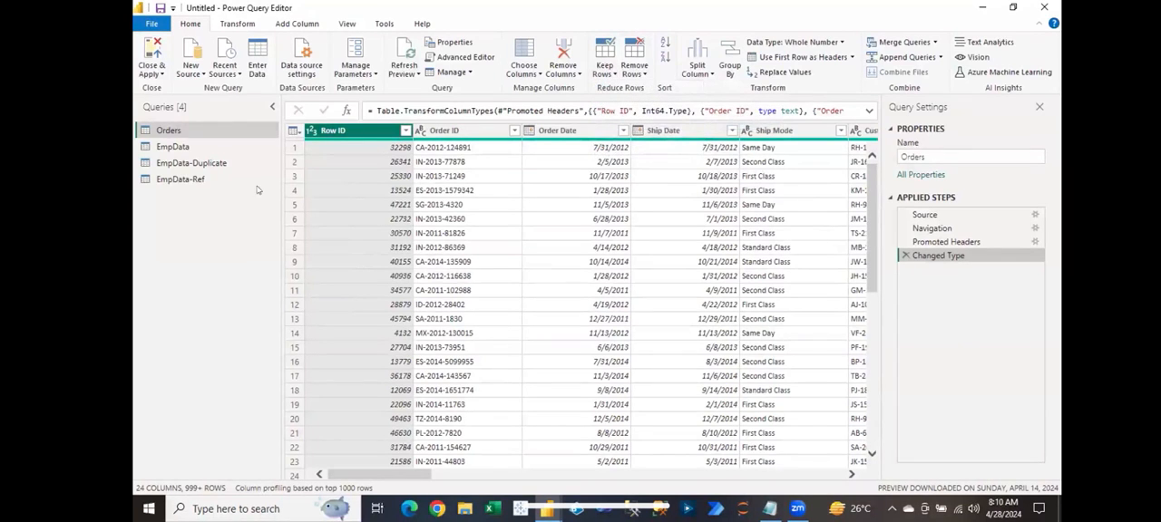
Step: Compare the EmpData and EmpData-Duplicate queries, and examine the Salary values in EmpData-Duplicate
{"action": "left_click", "coordinate": [194, 150]}
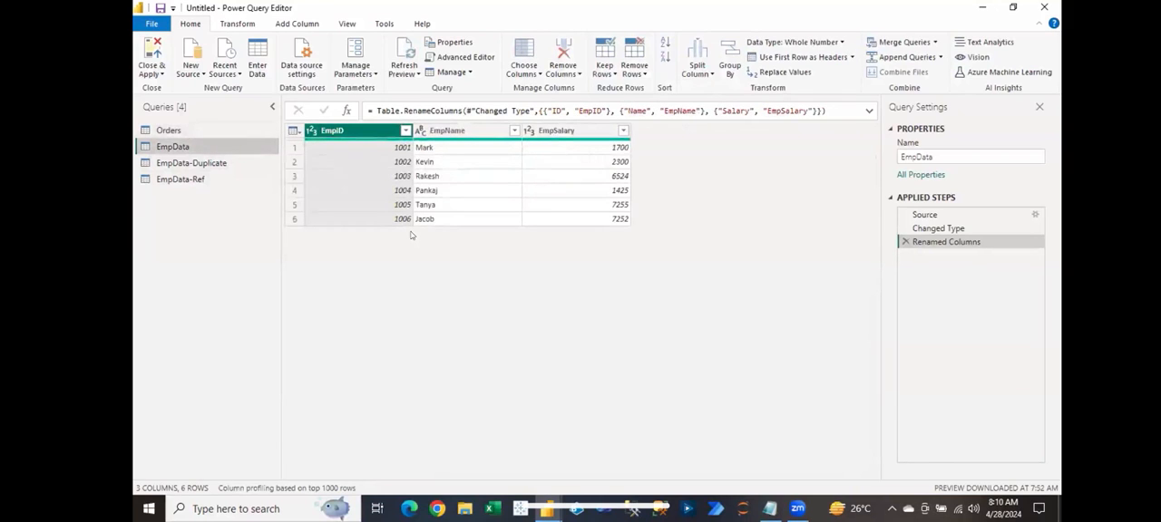
{"action": "left_click", "coordinate": [192, 165]}
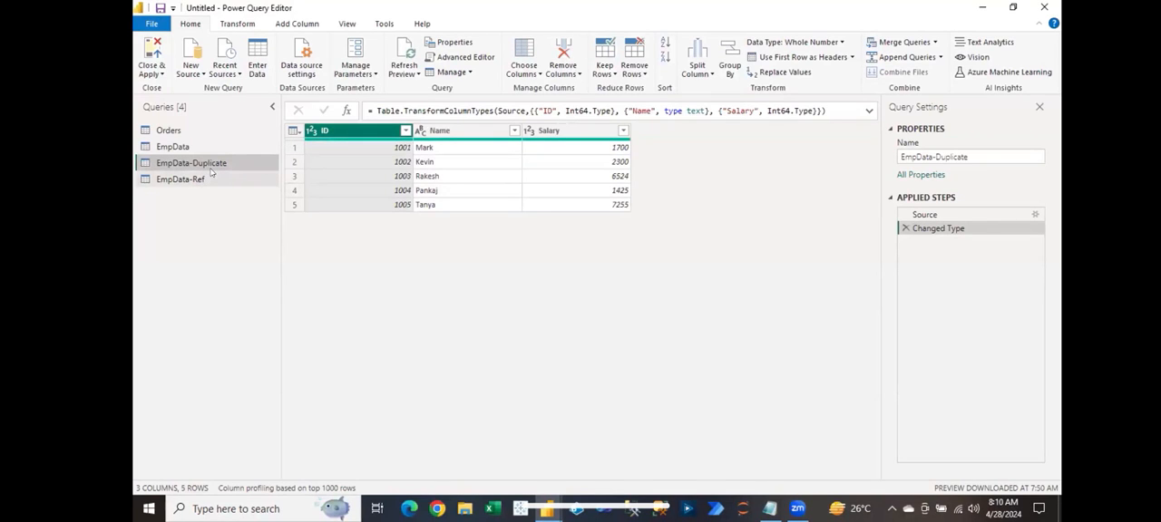
{"action": "left_click", "coordinate": [211, 172]}
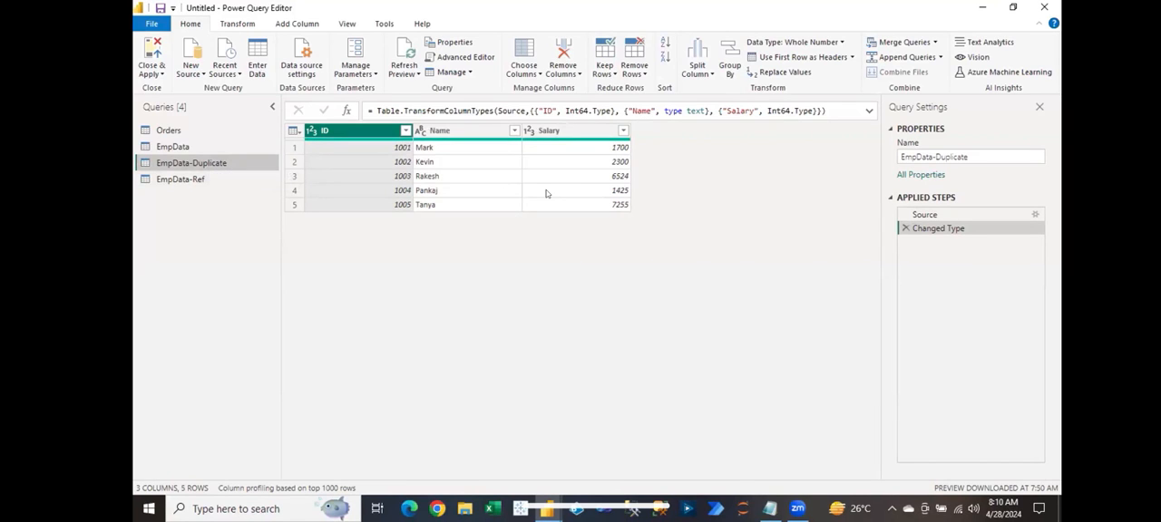
{"action": "left_click", "coordinate": [570, 132]}
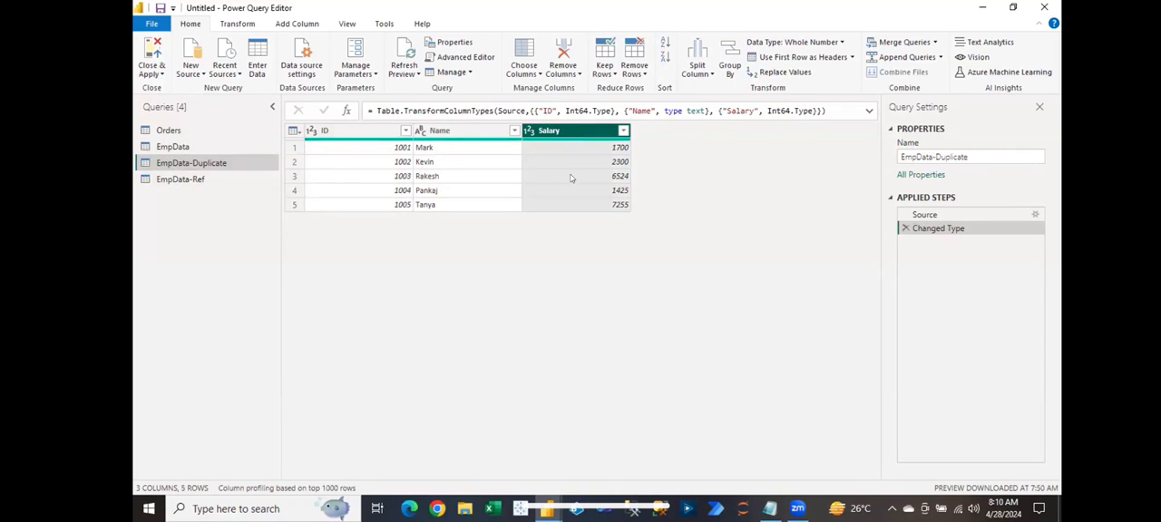
{"action": "left_click", "coordinate": [571, 178]}
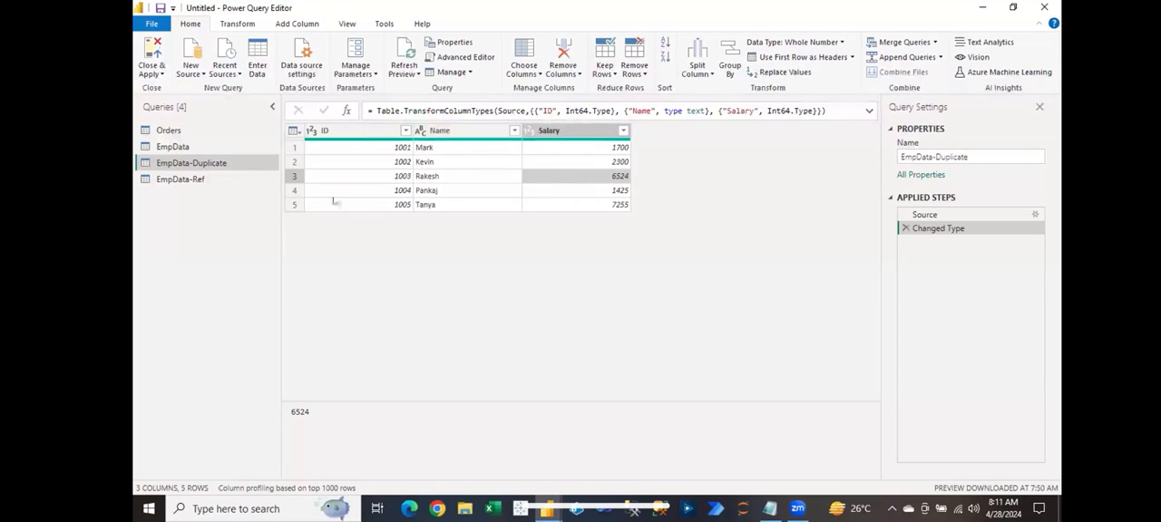
{"action": "left_click", "coordinate": [294, 190]}
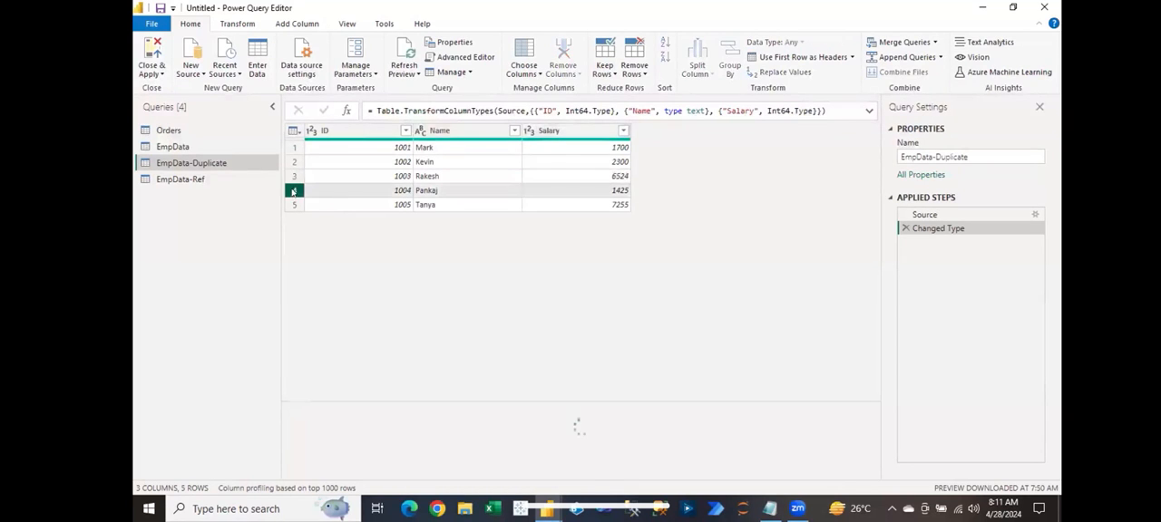
{"action": "left_click", "coordinate": [619, 205]}
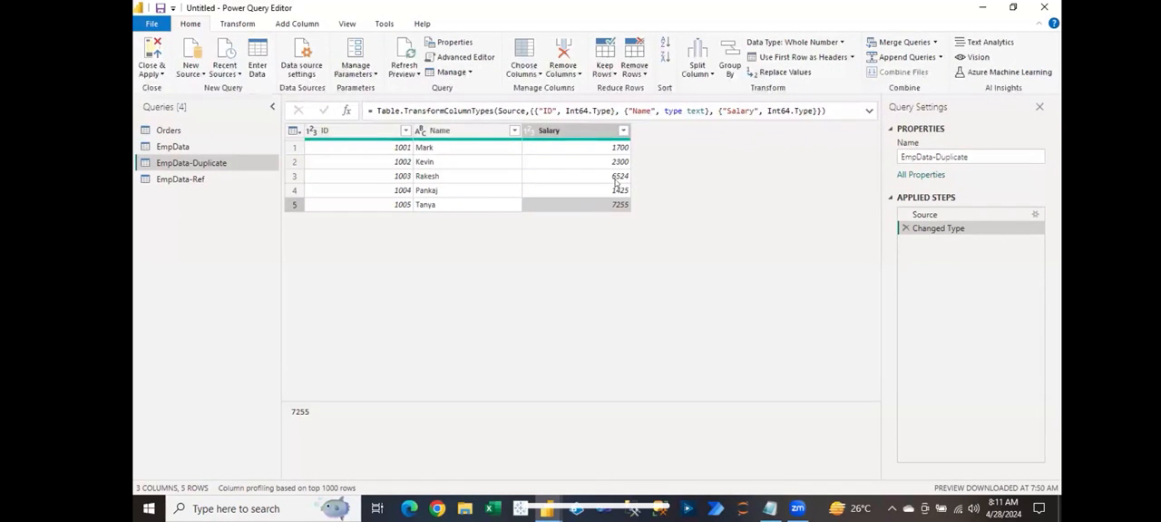
Step: Sort the EmpData-Duplicate query by Salary in descending order and keep only its top 3 rows
{"action": "left_click", "coordinate": [584, 134]}
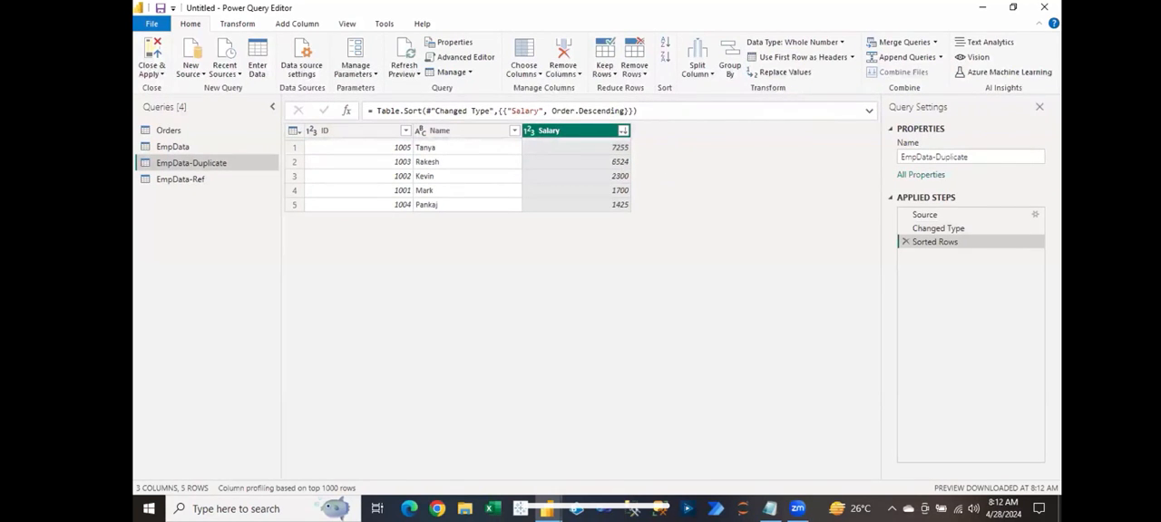
{"action": "left_click", "coordinate": [595, 164]}
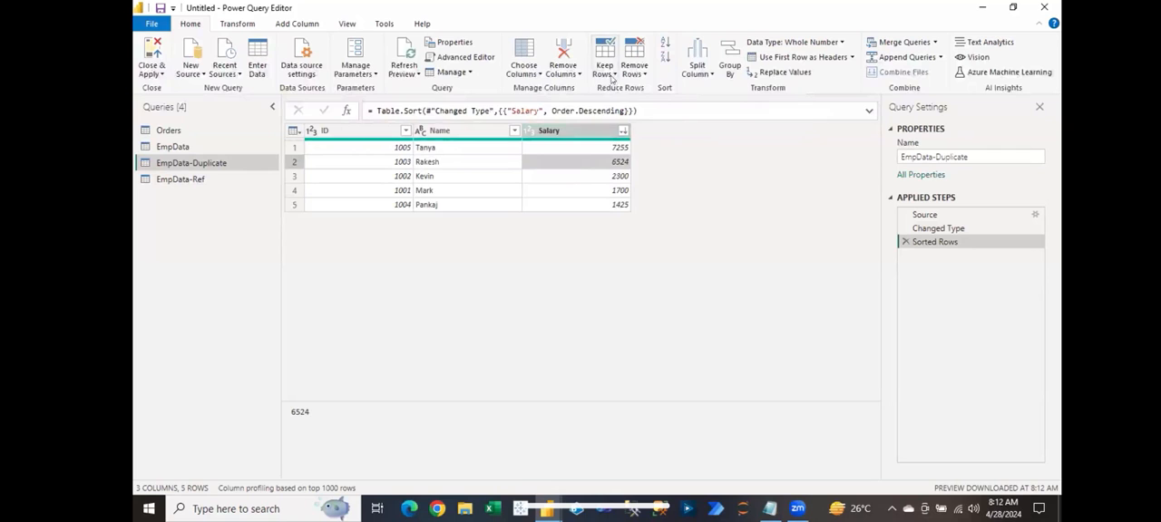
{"action": "left_click", "coordinate": [613, 78]}
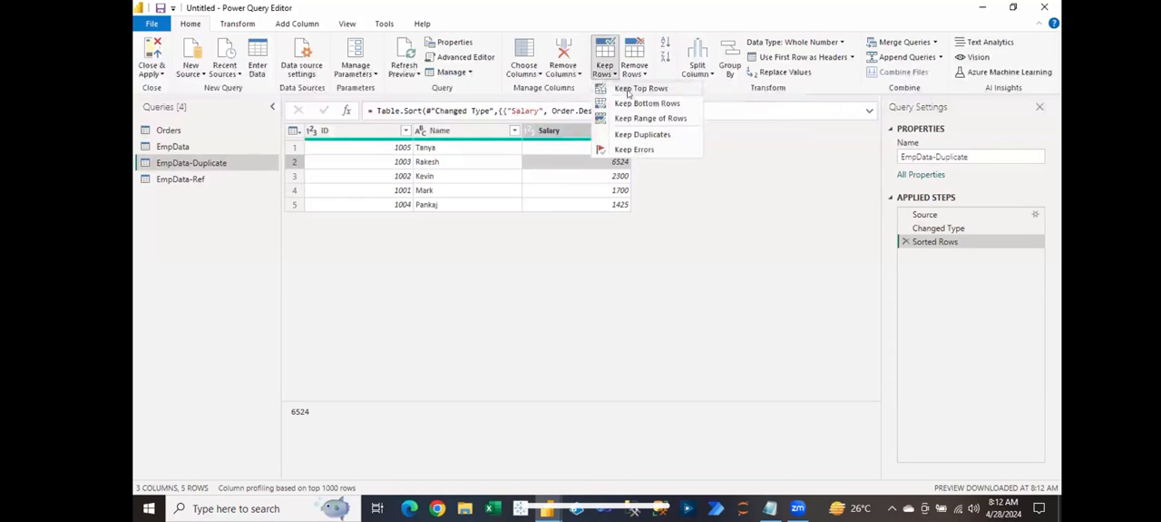
{"action": "left_click", "coordinate": [628, 90]}
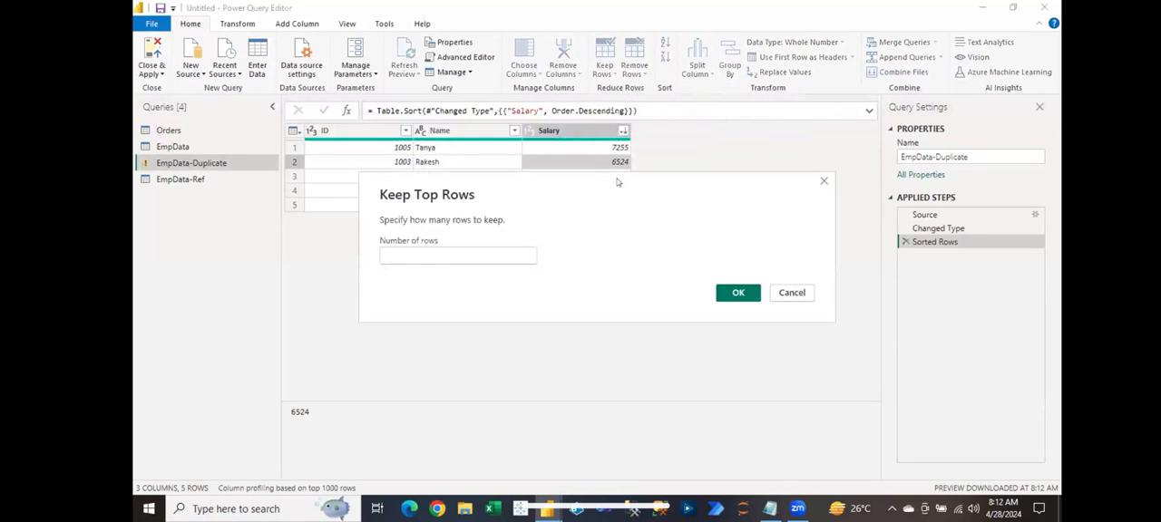
{"action": "type", "text": "3"}
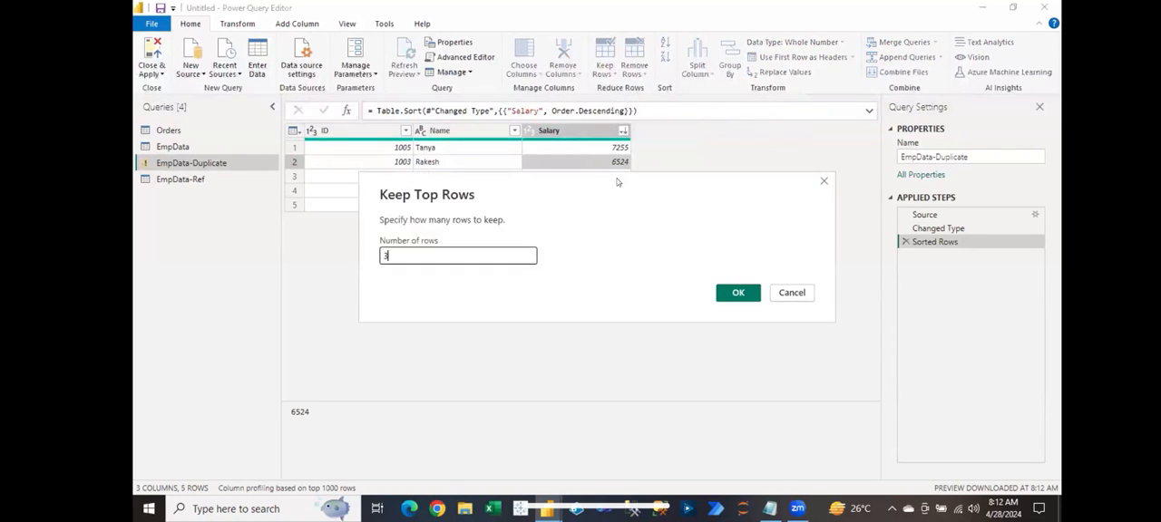
{"action": "left_click", "coordinate": [721, 285]}
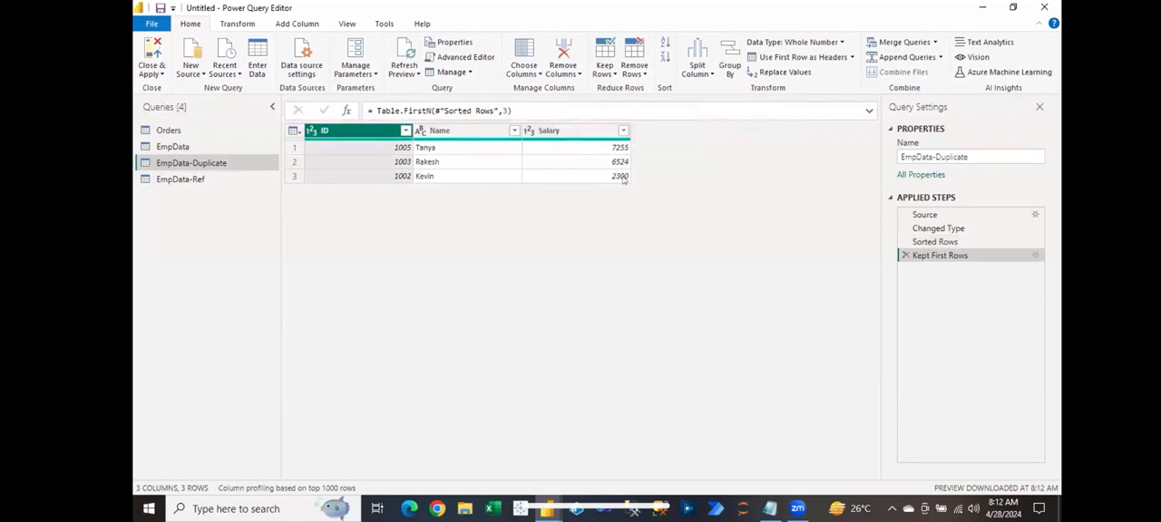
Step: Set the third row's Salary to 8000 in the source table of EmpData-Duplicate, and go back to the Kept First Rows step
{"action": "left_click", "coordinate": [1035, 215]}
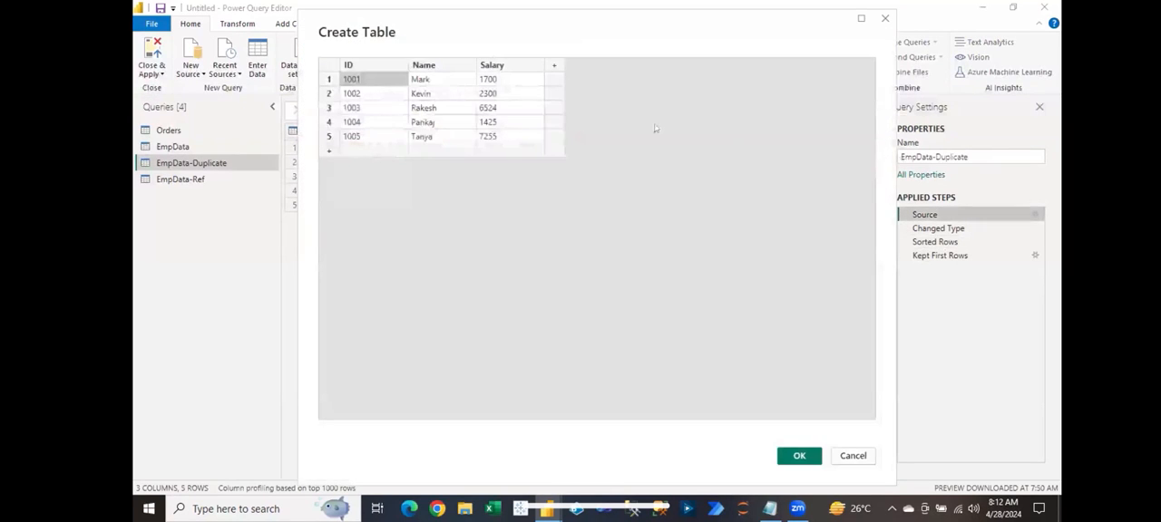
{"action": "left_click", "coordinate": [506, 107]}
{"action": "left_click", "coordinate": [506, 107]}
{"action": "type", "text": "8000"}
{"action": "key", "text": "Return"}
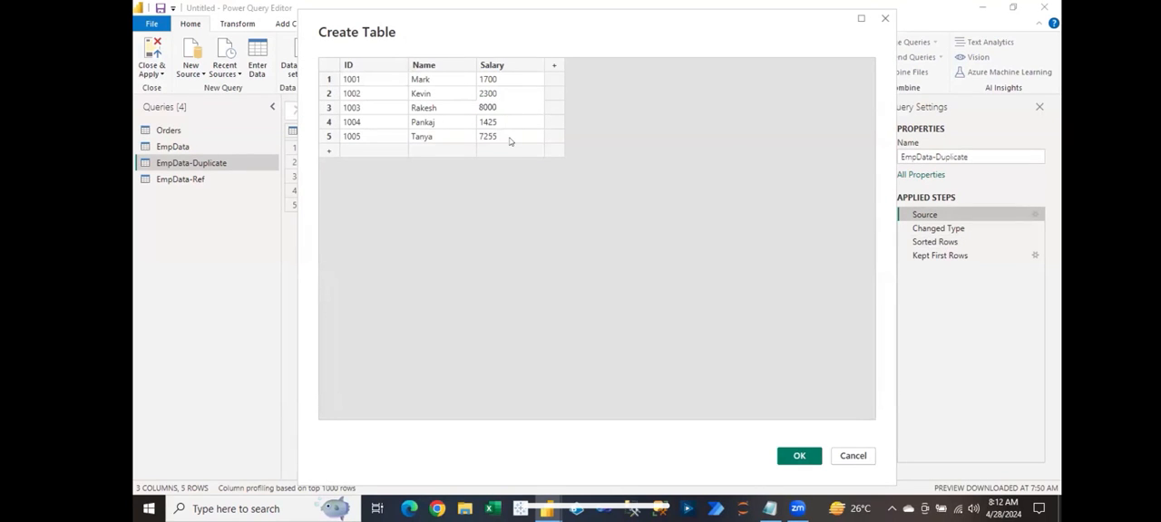
{"action": "left_click", "coordinate": [508, 136]}
{"action": "left_click", "coordinate": [788, 455]}
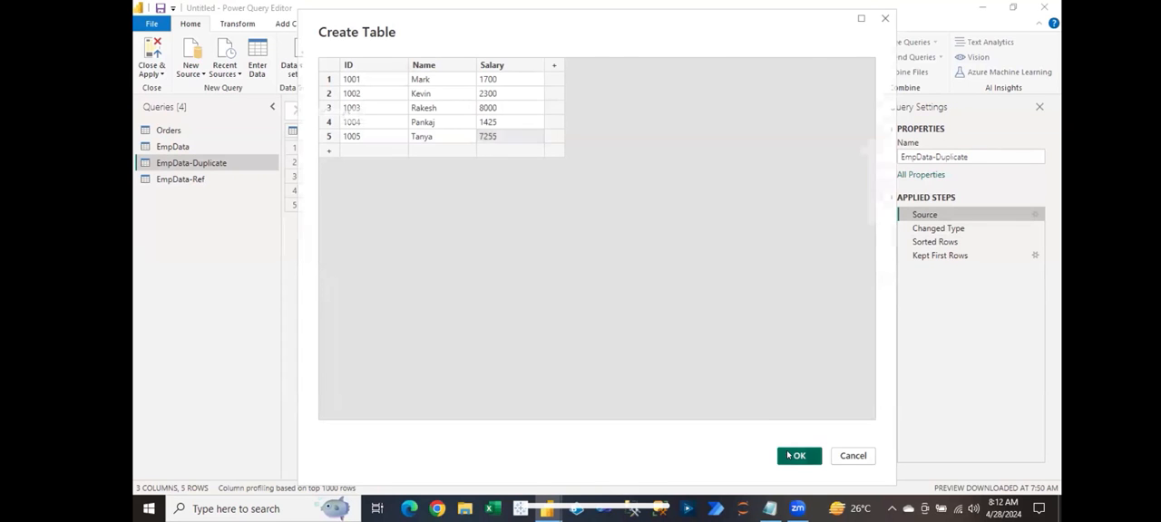
{"action": "left_click", "coordinate": [932, 256]}
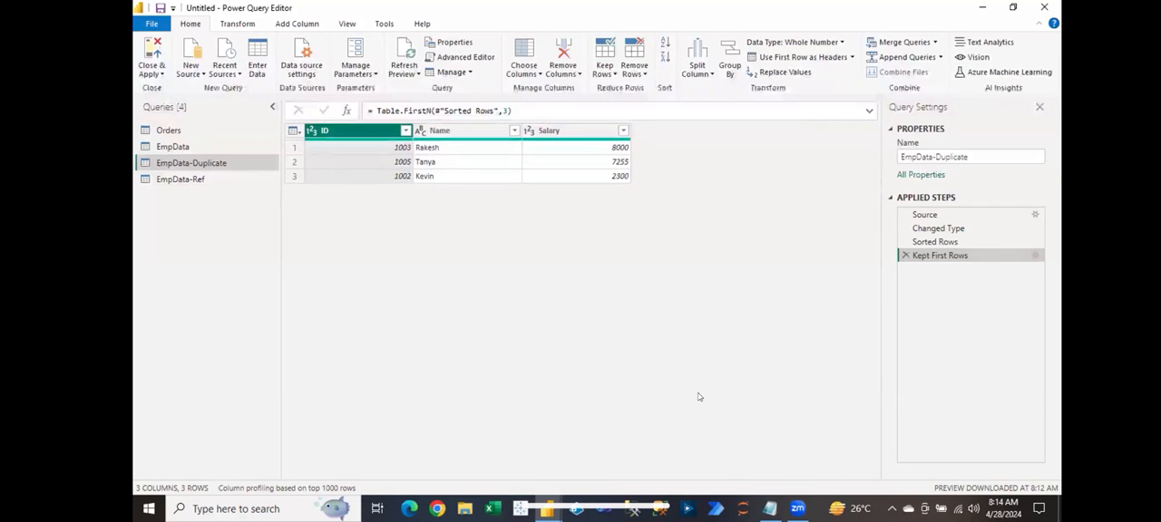
Step: Open the Orders query
{"action": "left_click", "coordinate": [168, 130]}
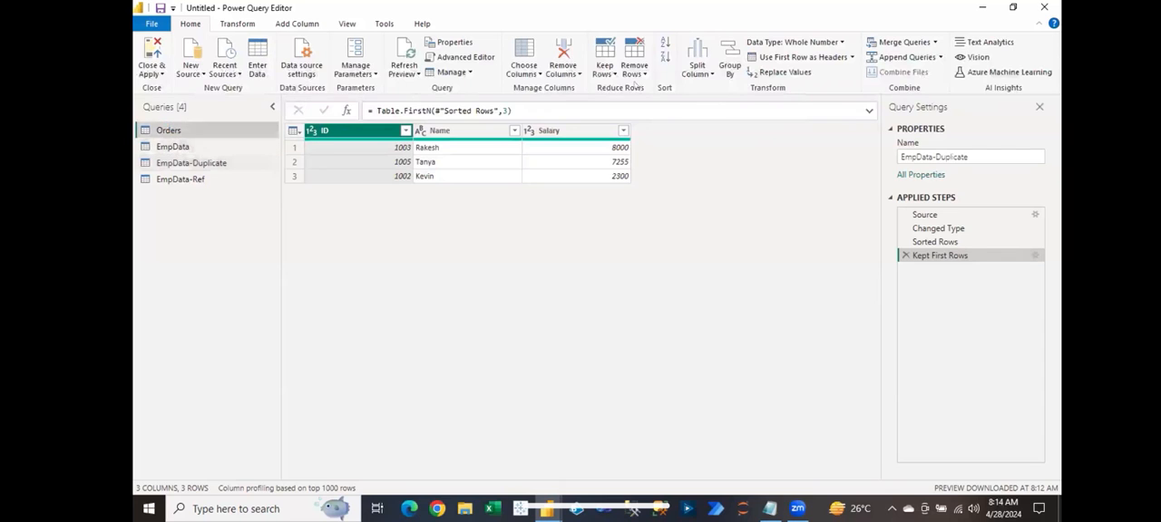